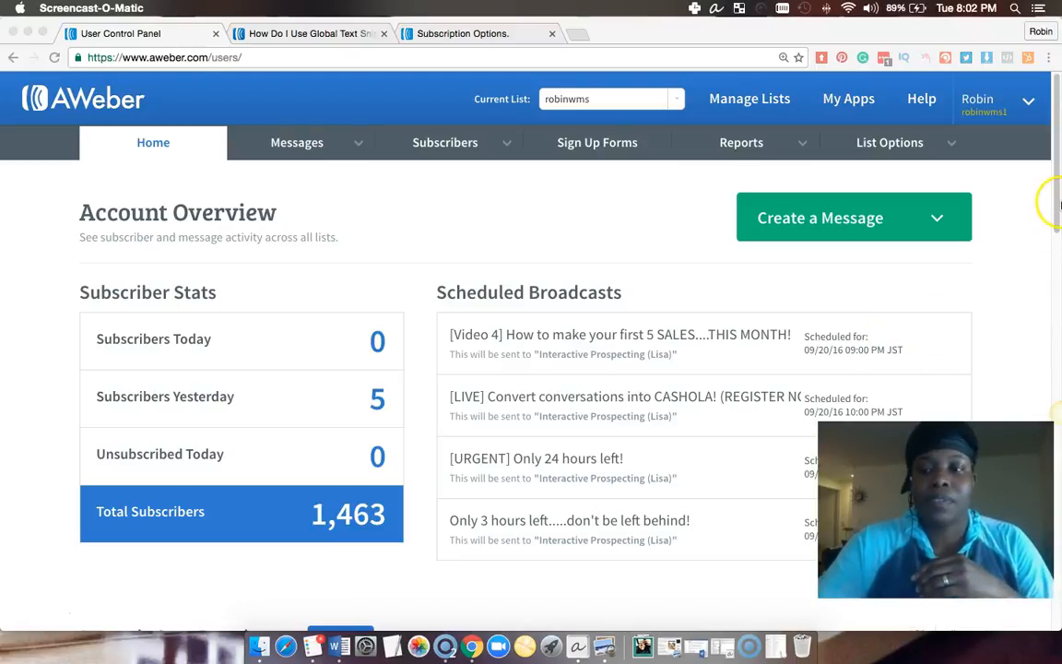
Review the available lists in the current-list selector
click(1057, 204)
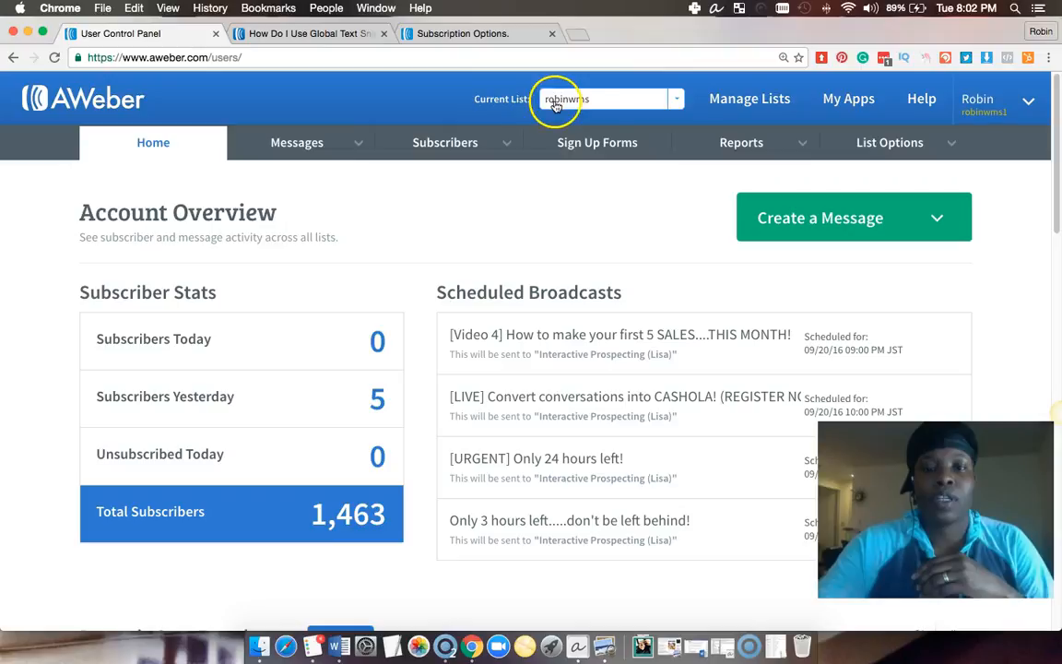
click(676, 99)
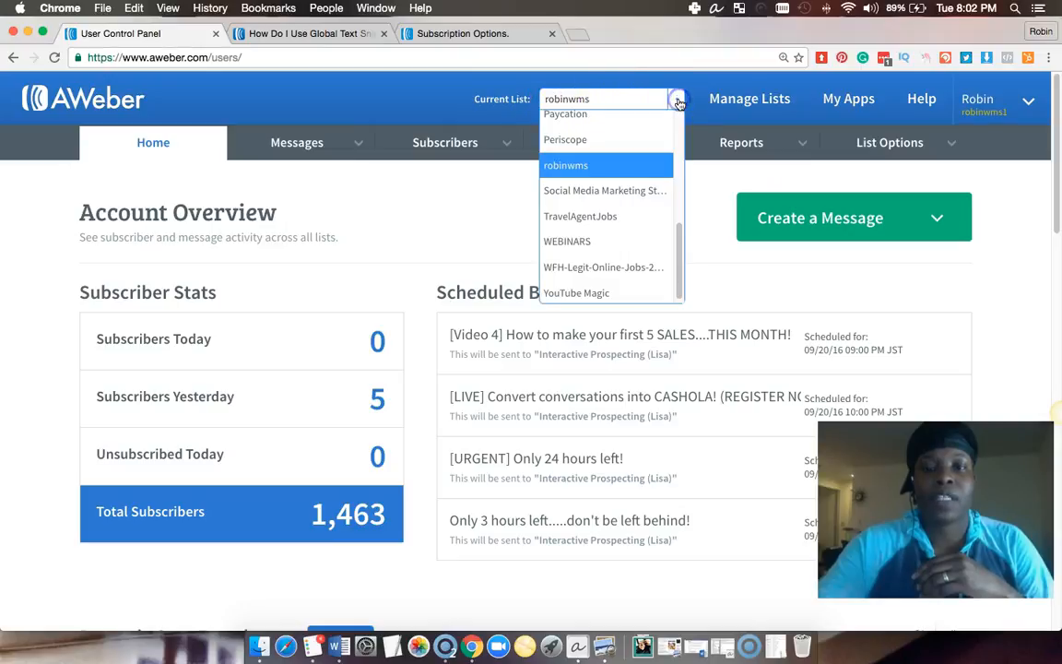
drag(682, 244, 664, 261)
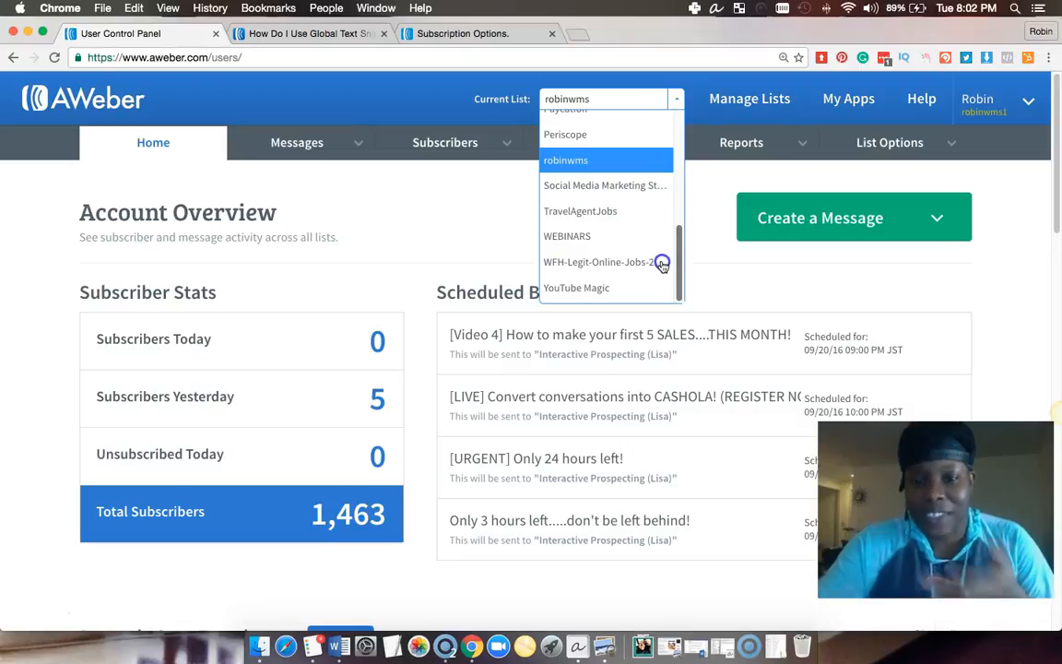
Start creating a new list from below the List Stats table
click(1043, 180)
drag(1056, 179, 1034, 368)
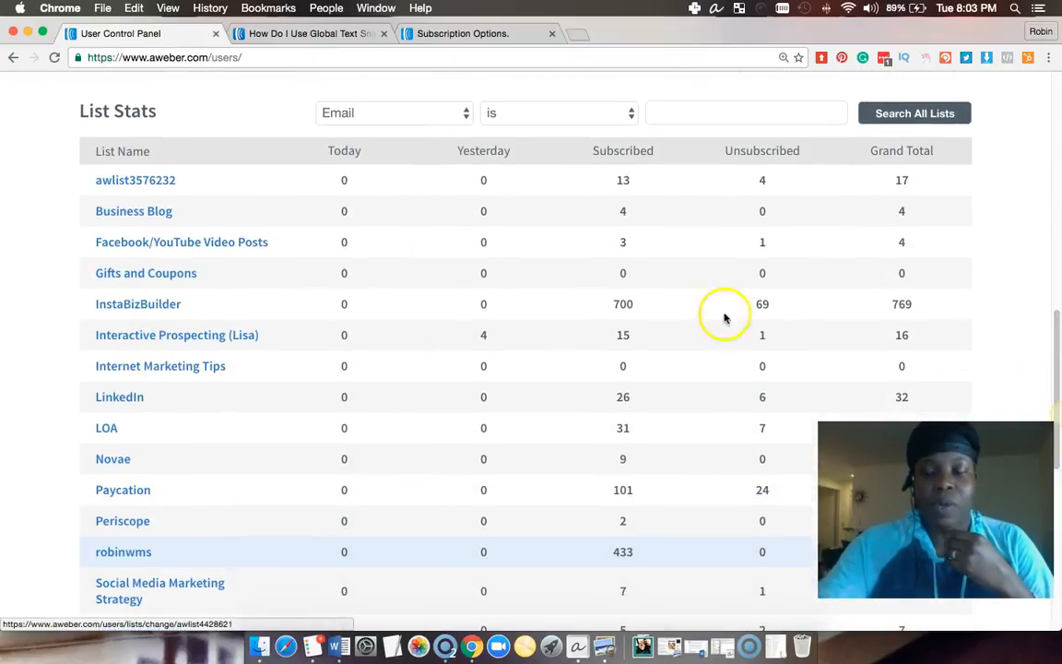
click(1056, 335)
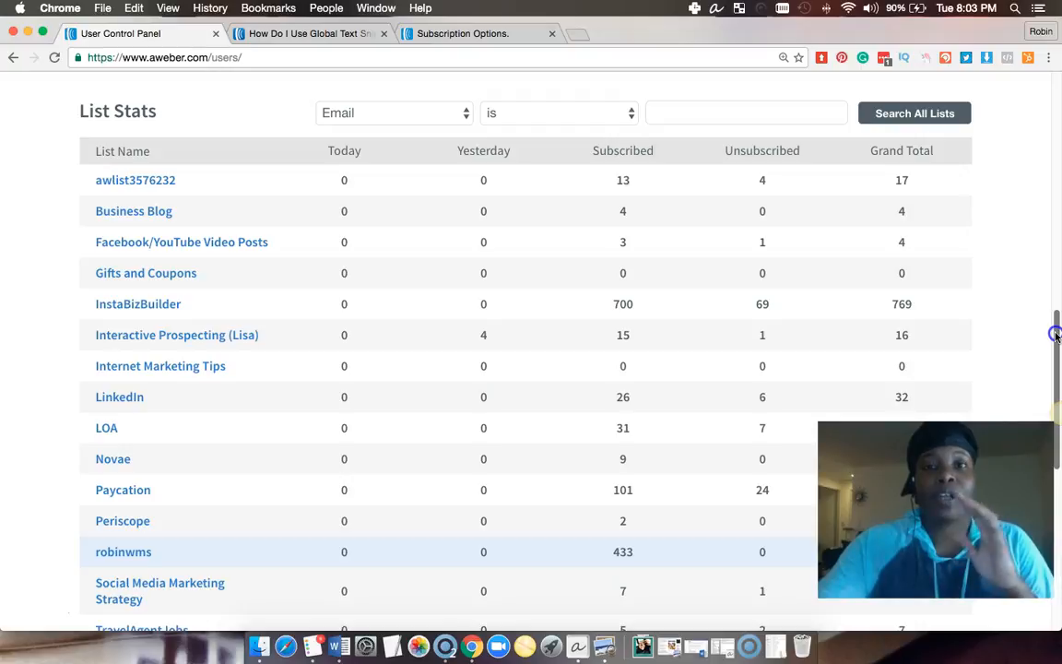
drag(1056, 336, 1057, 412)
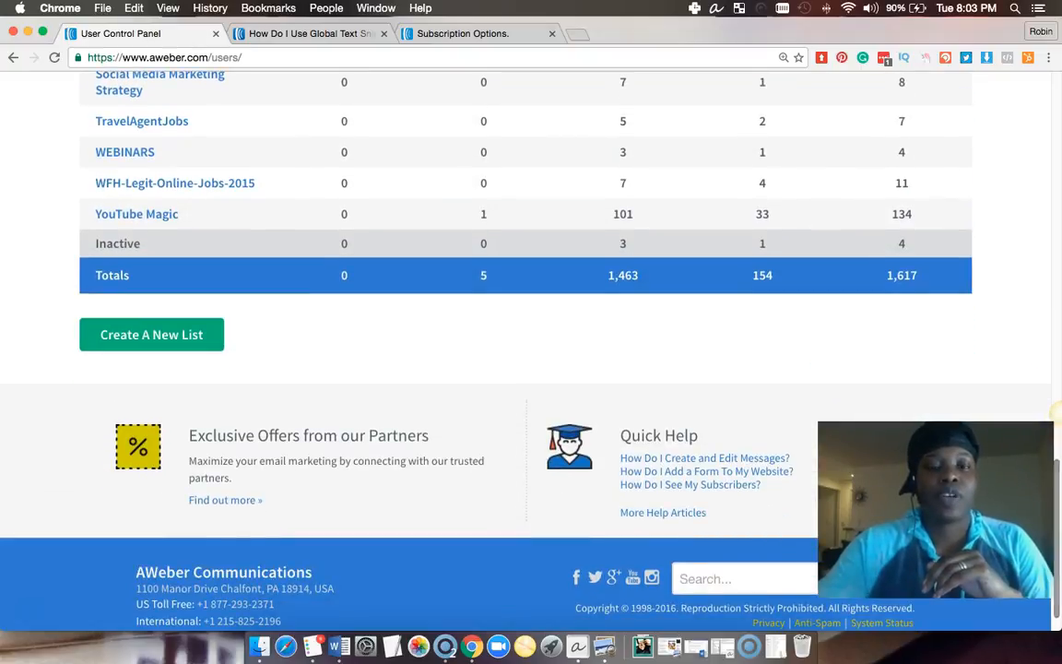
click(120, 332)
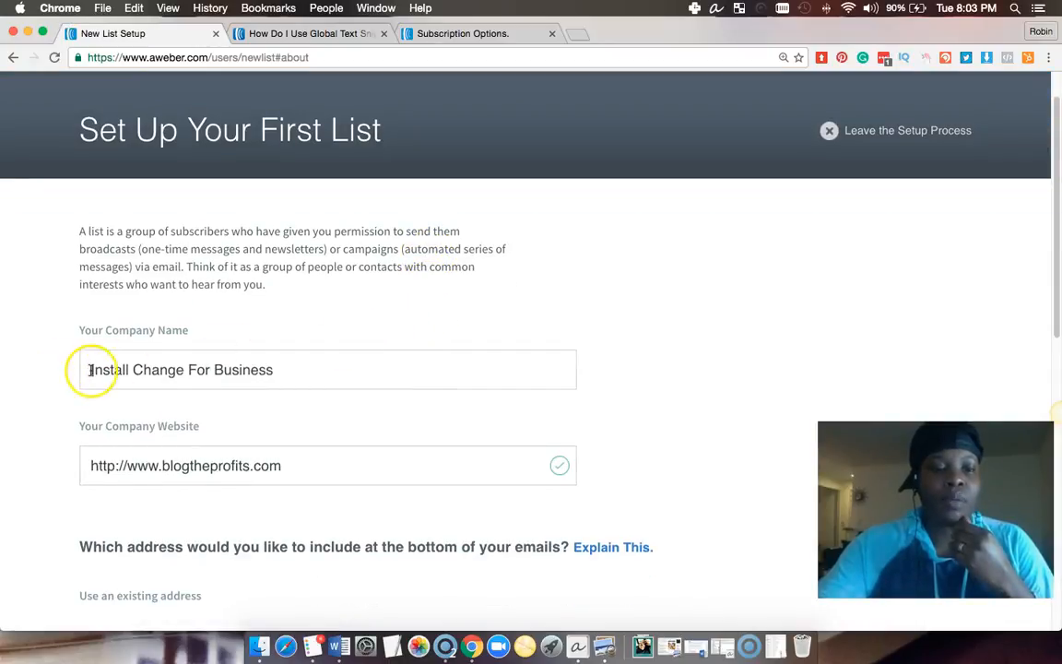
Replace the company name in the new list's setup with the account owner's brand name
drag(304, 368, 4, 363)
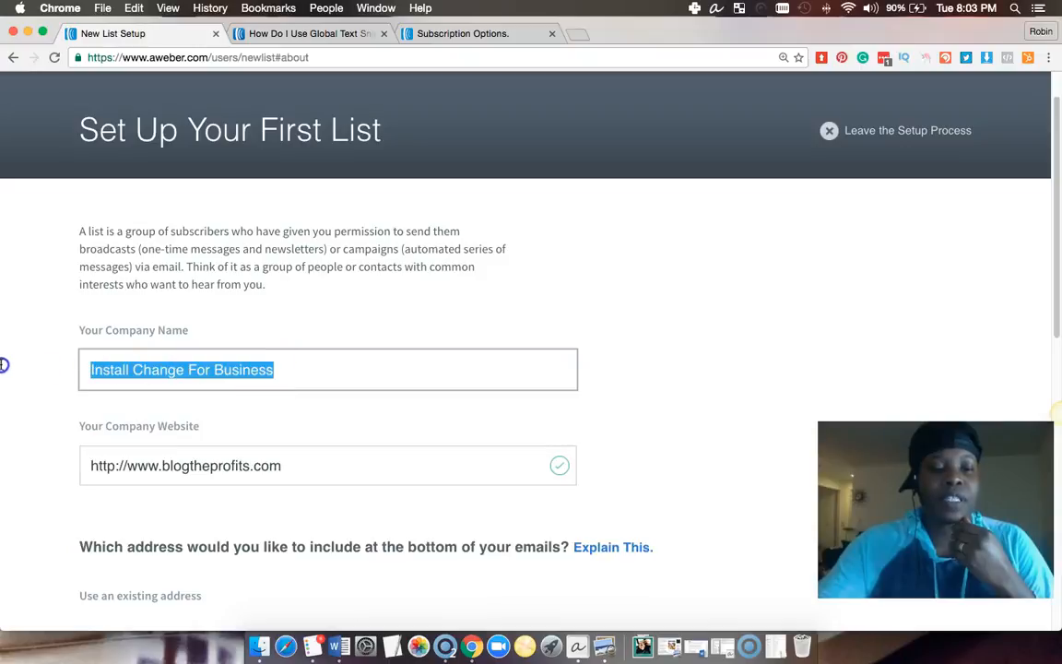
scroll(12, 360, down, 1)
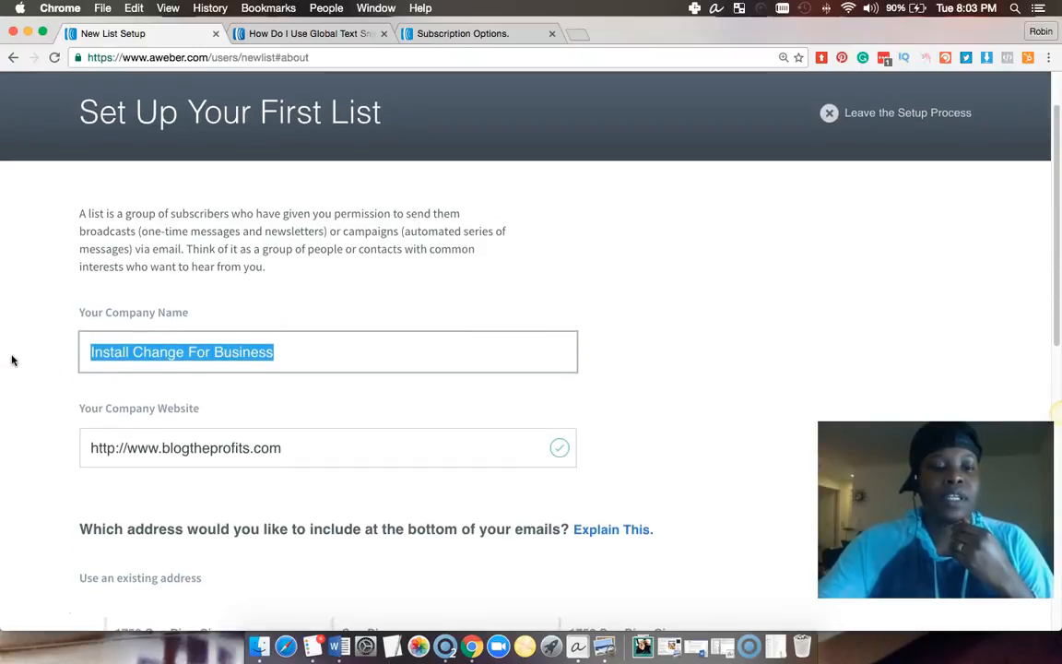
text(The Real Robin Williams)
click(56, 361)
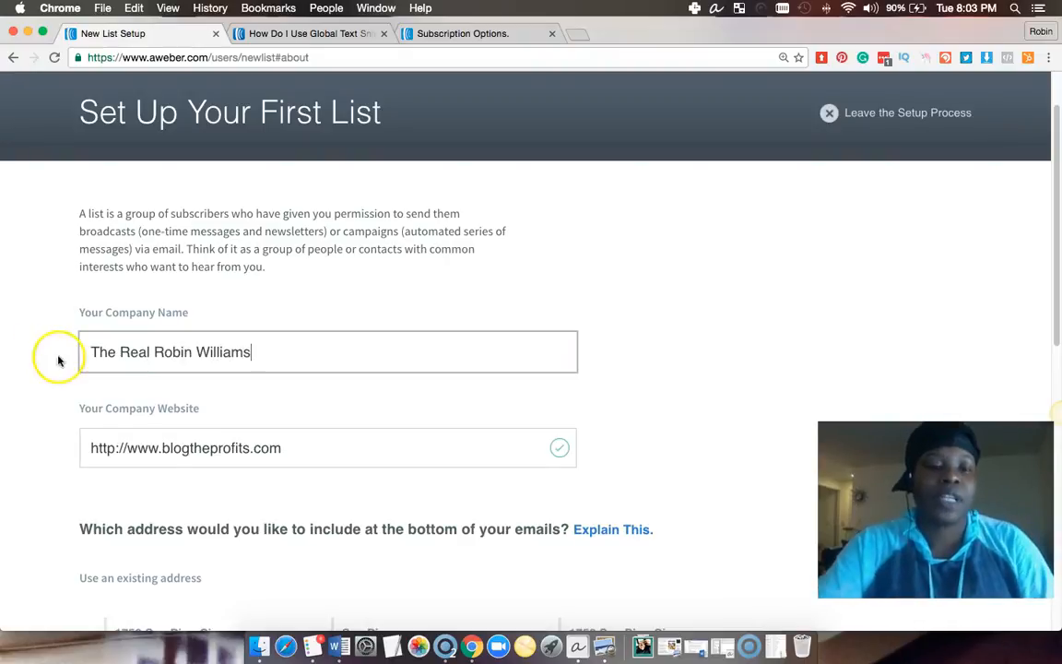
click(319, 311)
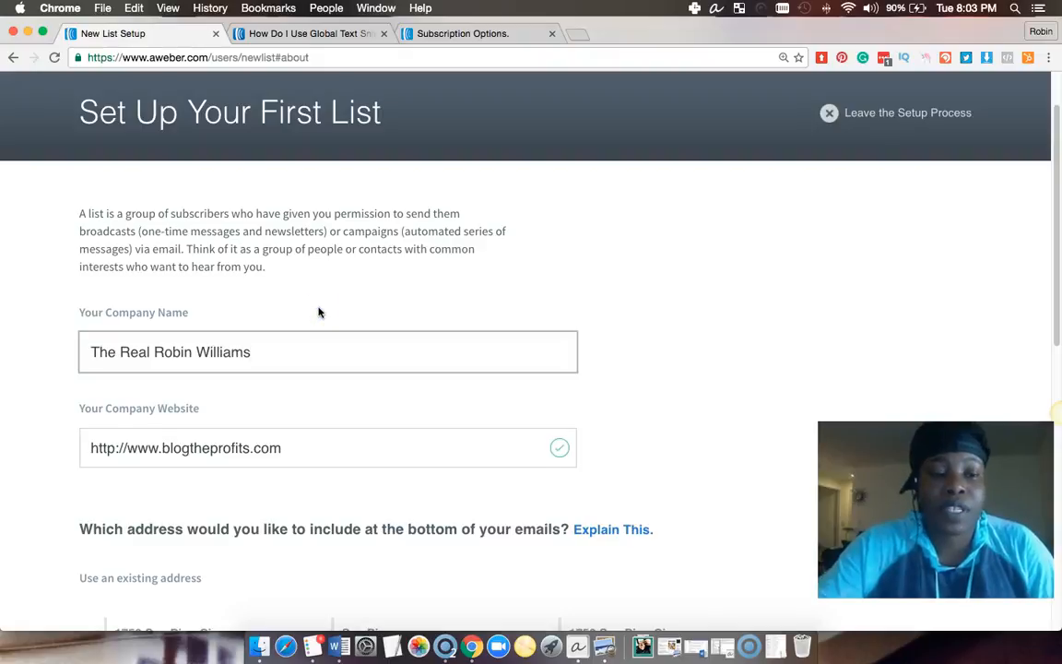
scroll(318, 312, down, 2)
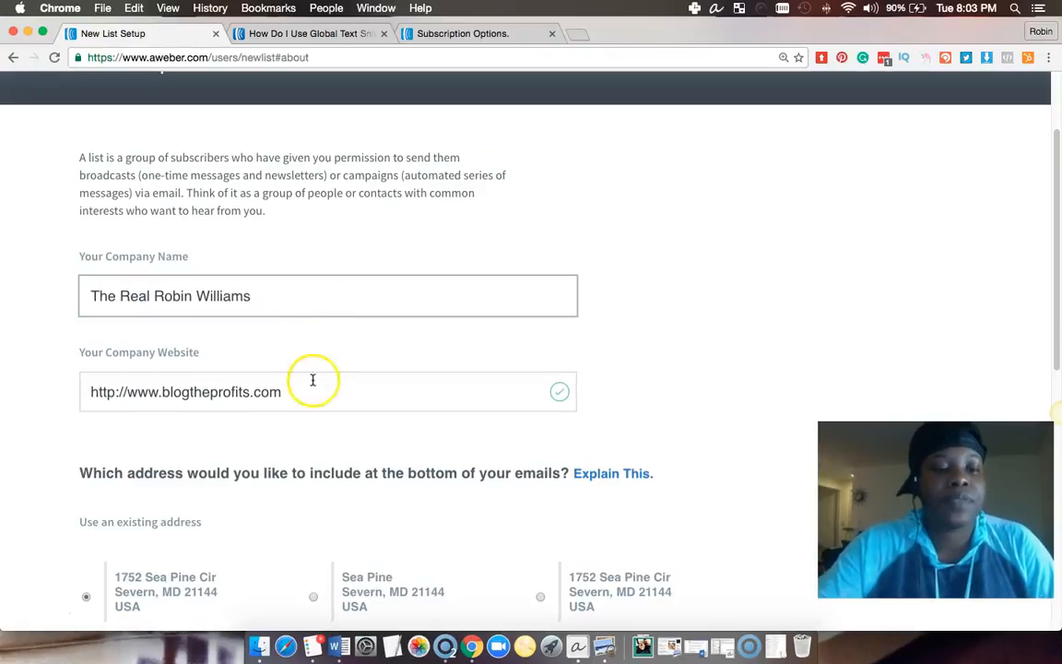
Replace the company website with the URL of the owner's personal brand site
drag(282, 394, 24, 377)
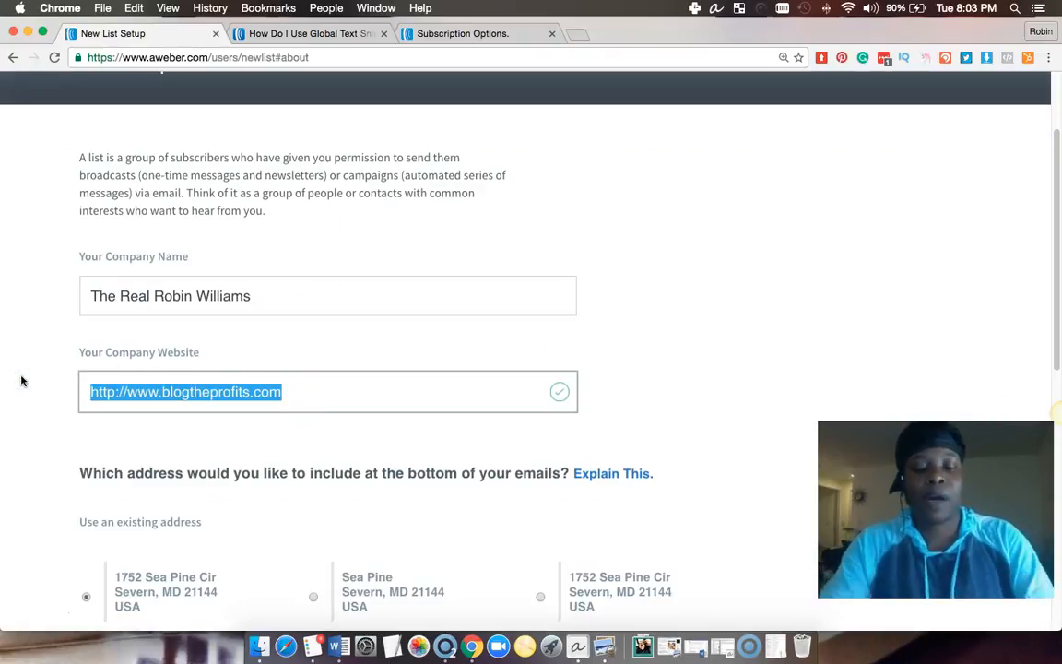
text(www.)
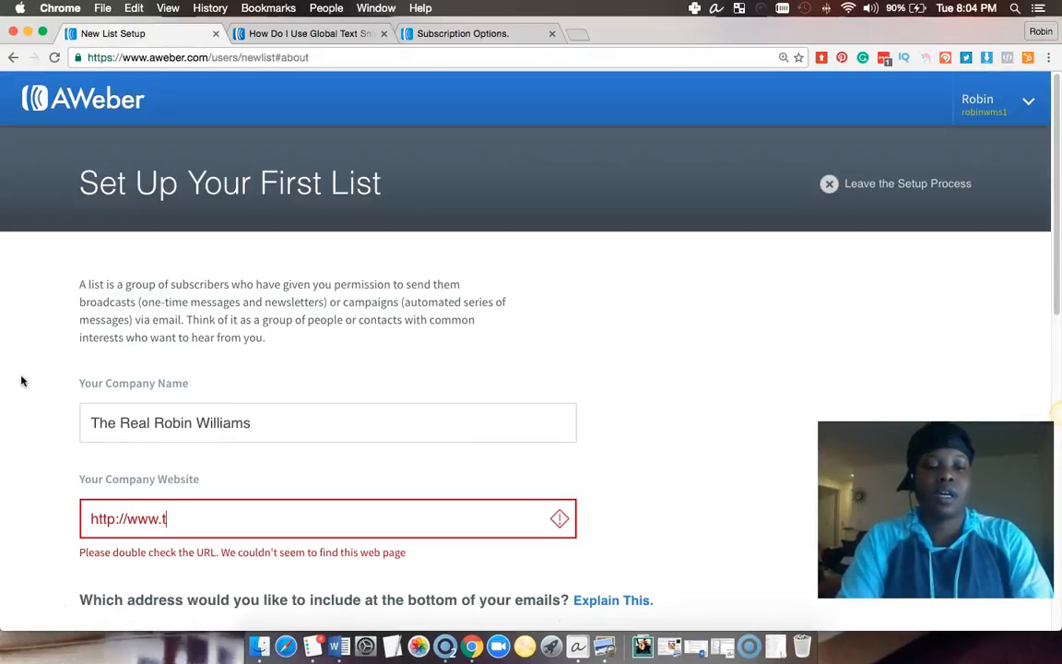
text(therealrobinwilliams.com)
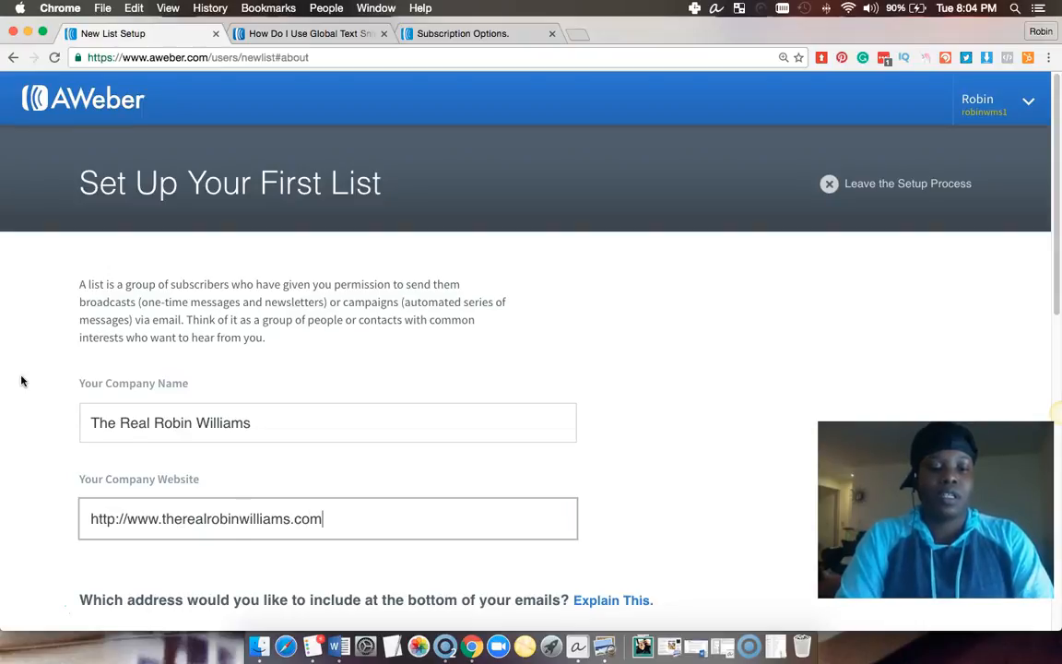
scroll(634, 473, down, 1)
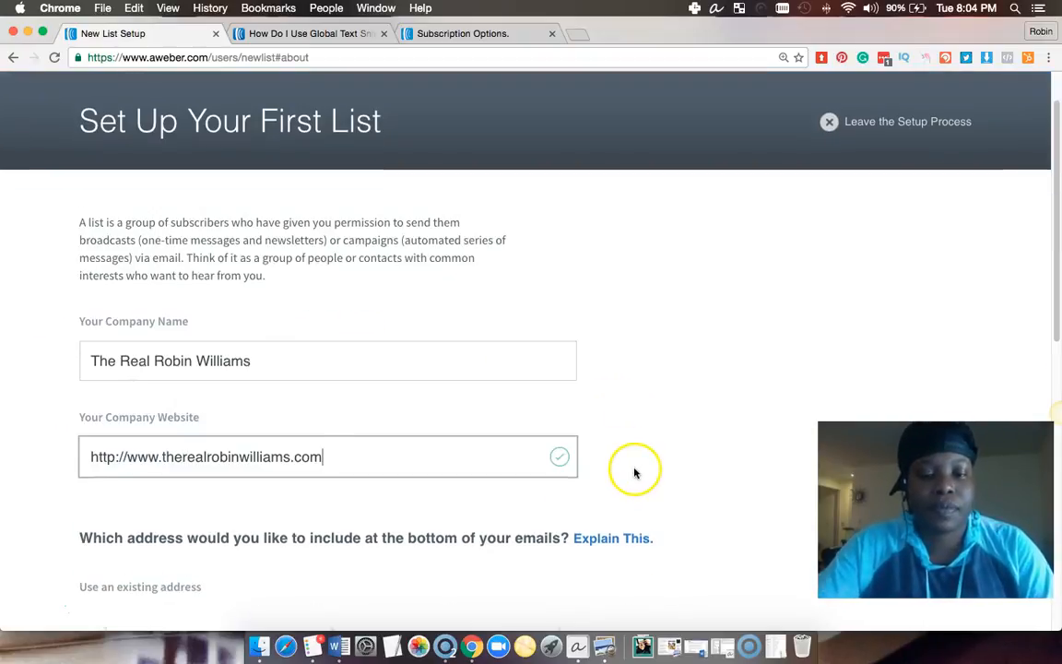
Inspect the entry fields for a different email footer address and return to the first existing address
scroll(634, 473, down, 7)
scroll(624, 451, up, 6)
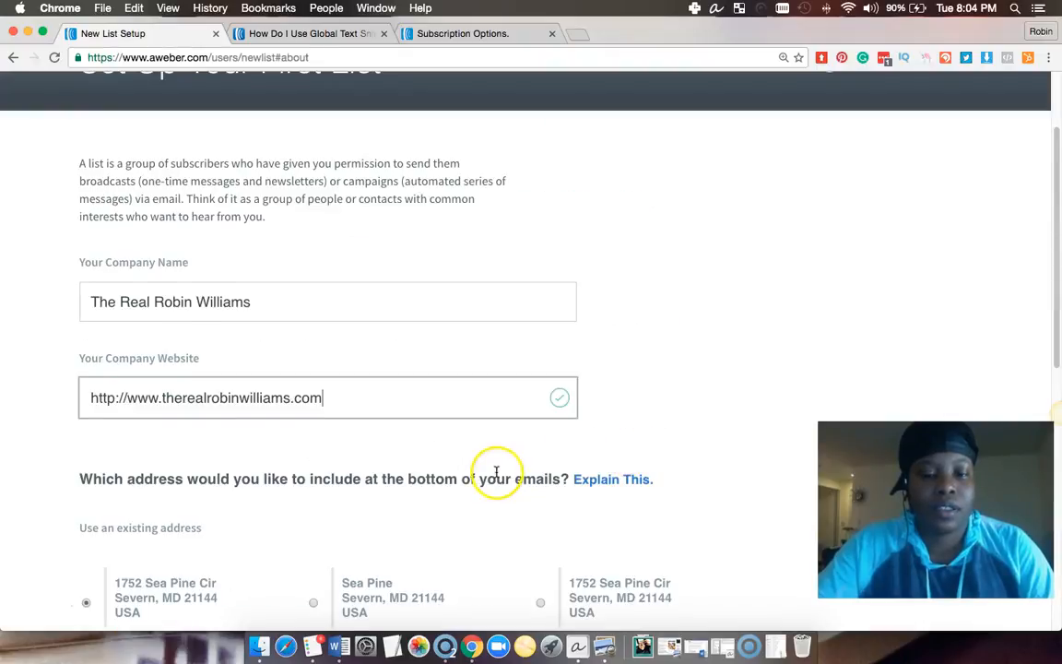
scroll(496, 470, down, 5)
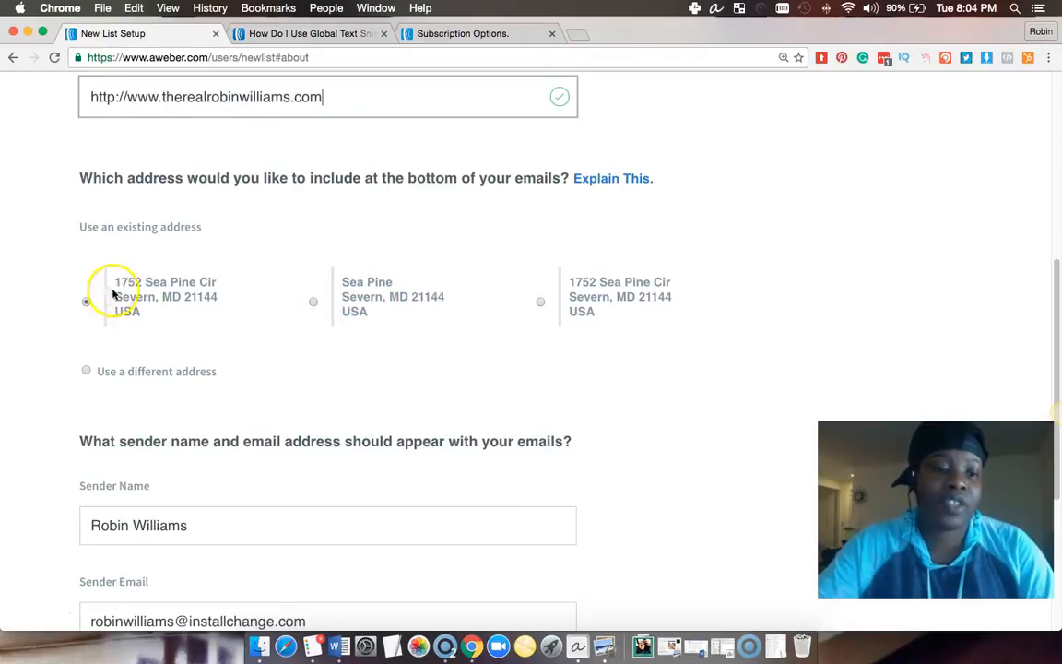
click(87, 372)
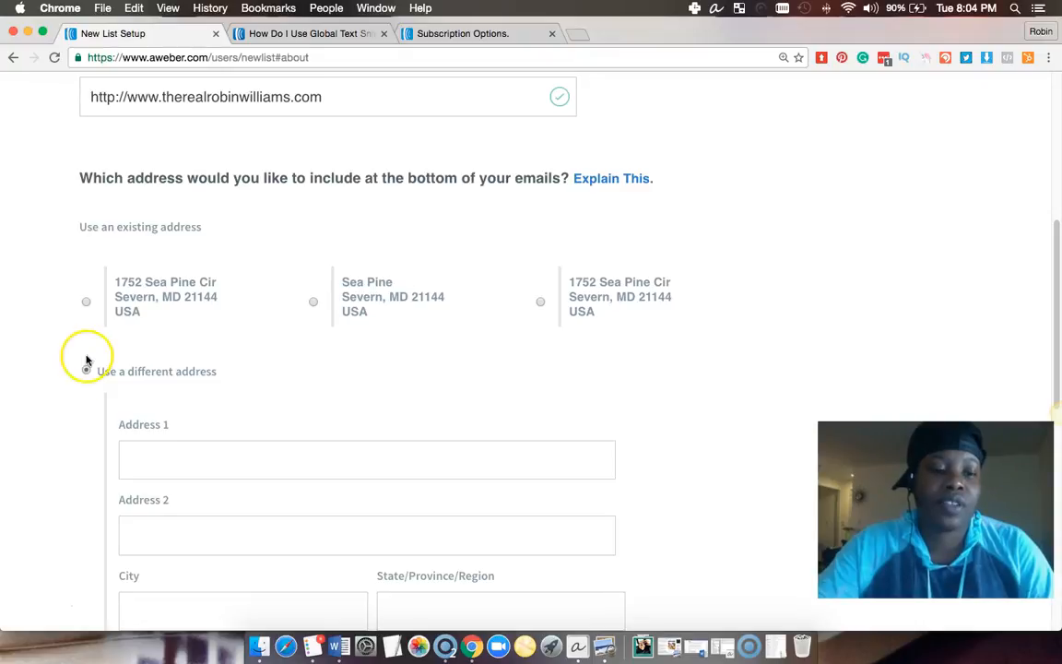
click(86, 302)
click(87, 373)
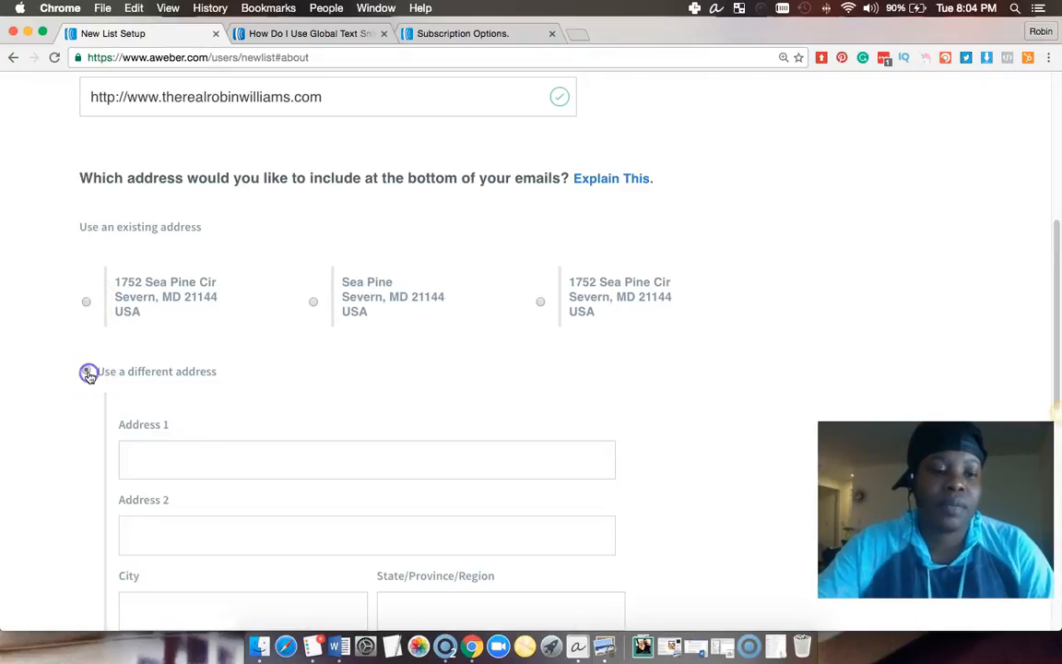
scroll(89, 374, down, 5)
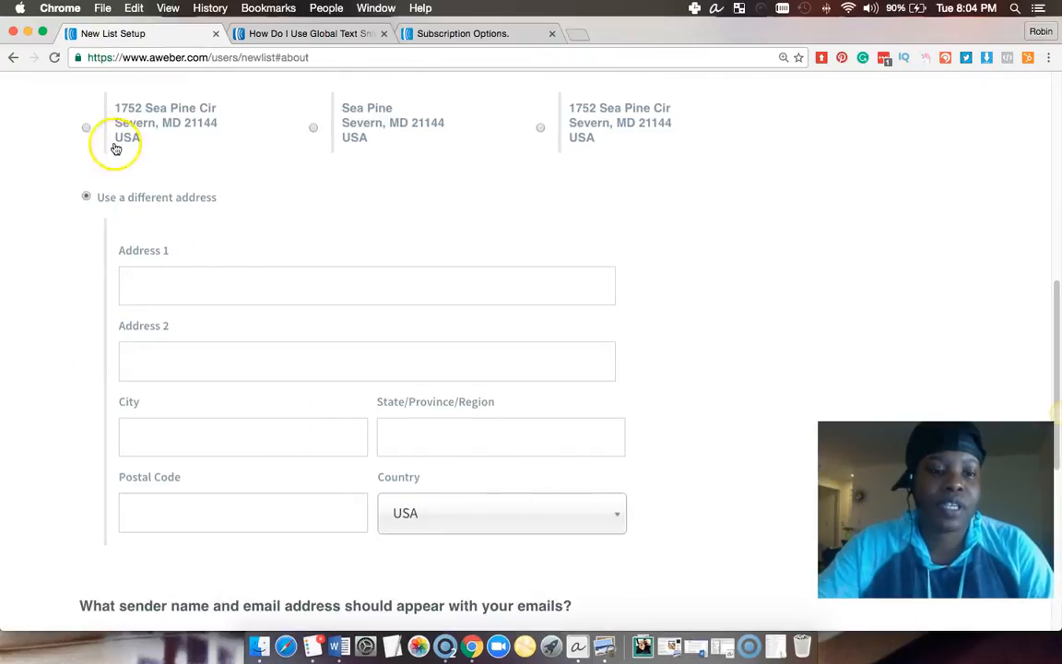
click(117, 149)
Replace the sender name shown with the emails with the owner's brand name
scroll(150, 211, down, 1)
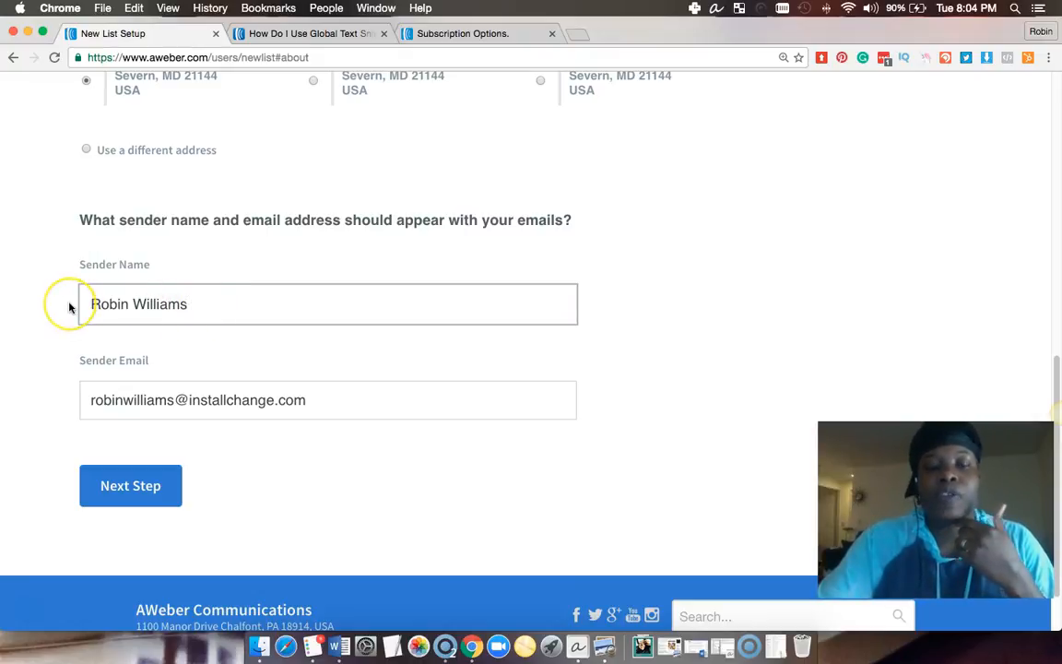
click(245, 308)
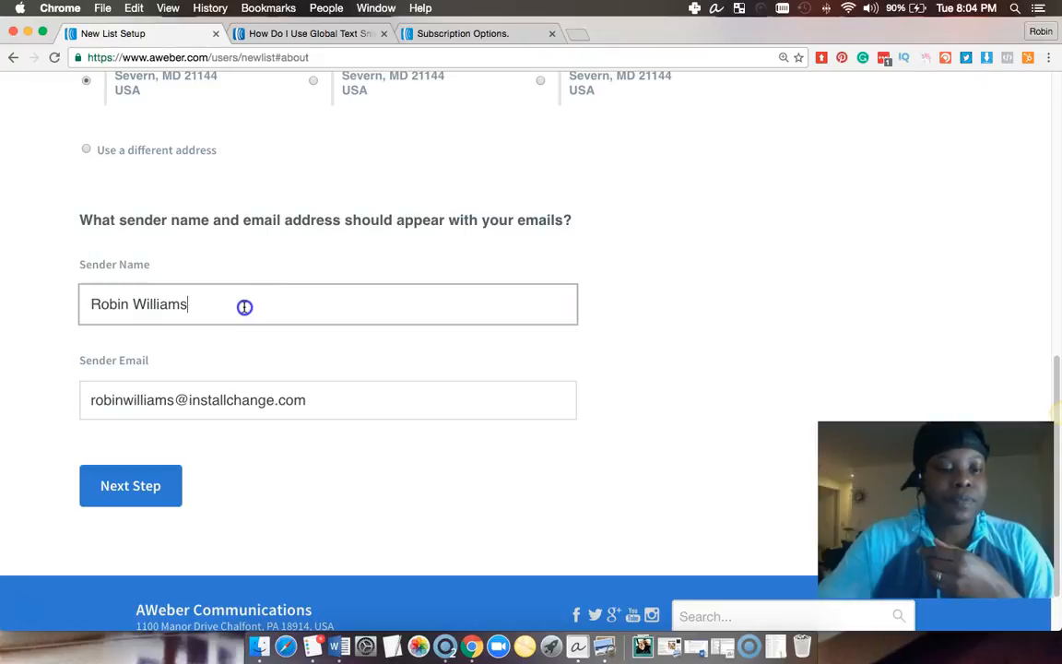
drag(244, 307, 42, 304)
text(The Rea)
key(BackSpace)
key(BackSpace)
text(o)
key(BackSpace)
text(eal LRob)
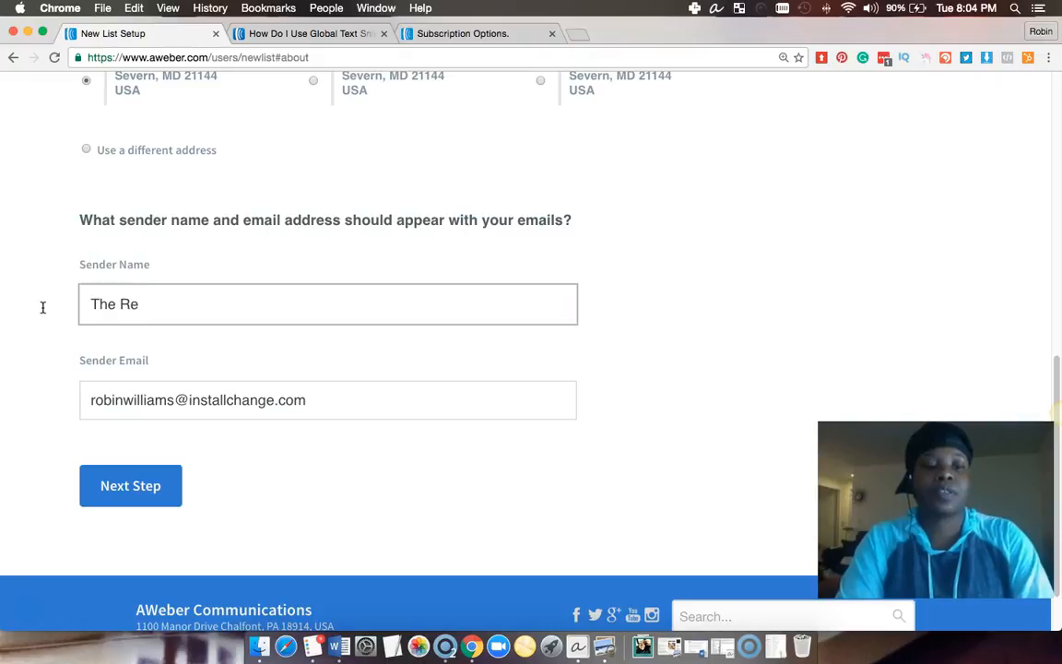
key(BackSpace)
key(BackSpace)
key(BackSpace)
key(BackSpace)
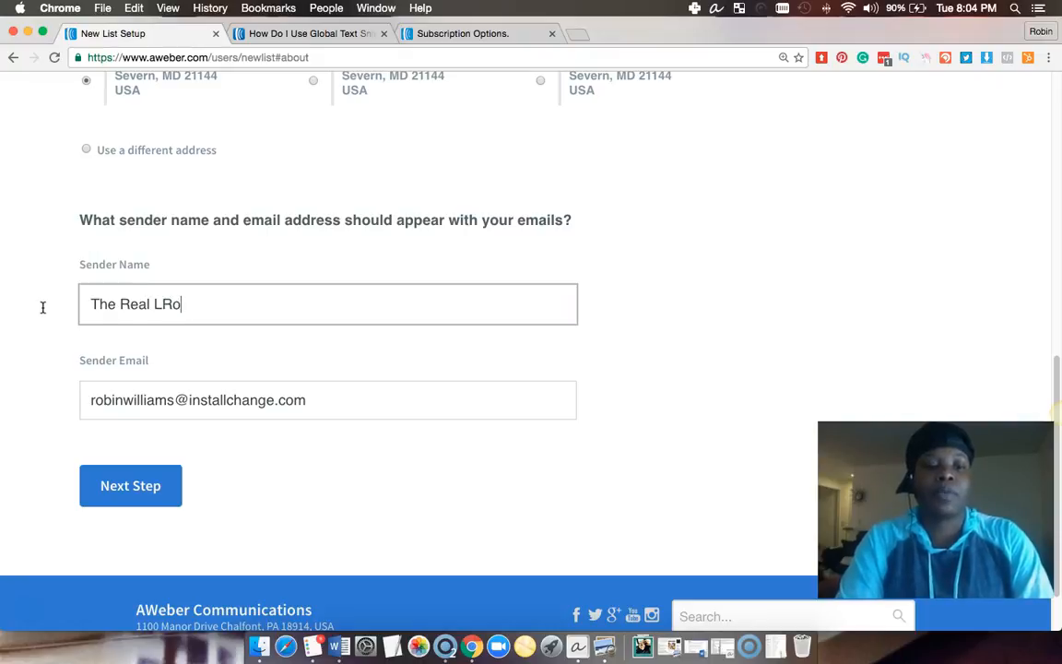
text(Robin Williams)
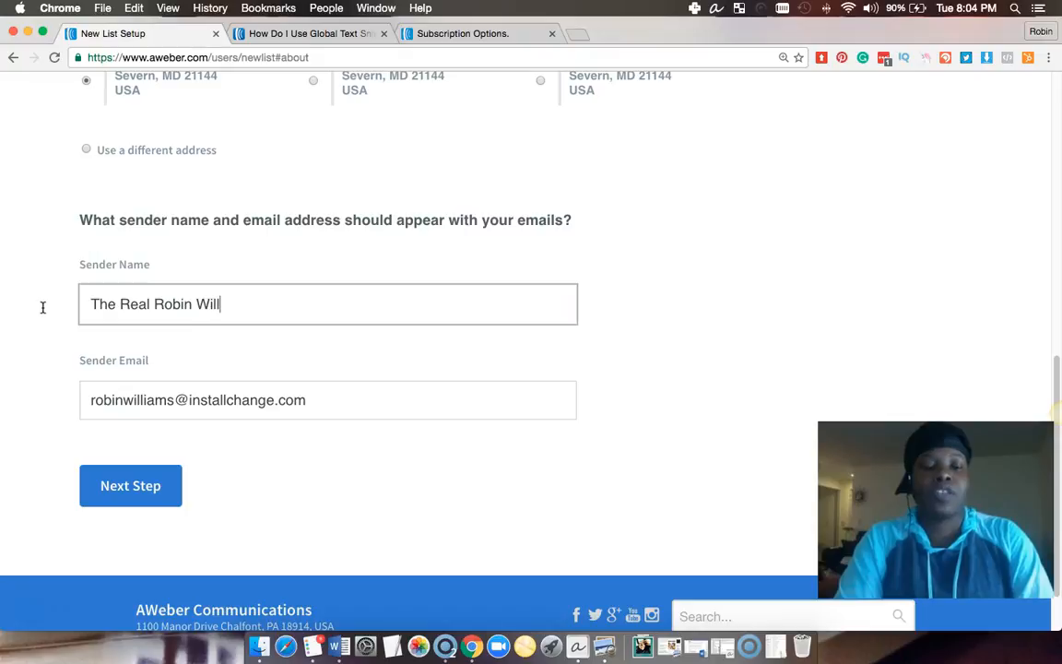
click(289, 307)
drag(289, 306, 2, 302)
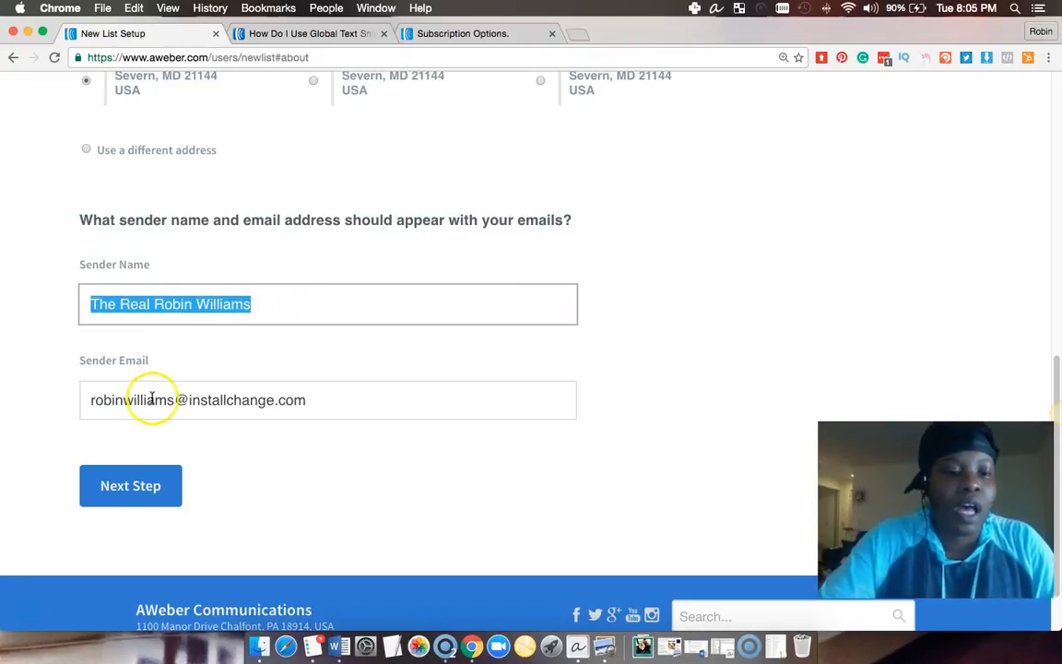
Compare the domain of the sender email with the domain of the company website
click(184, 398)
click(341, 400)
drag(341, 399, 186, 399)
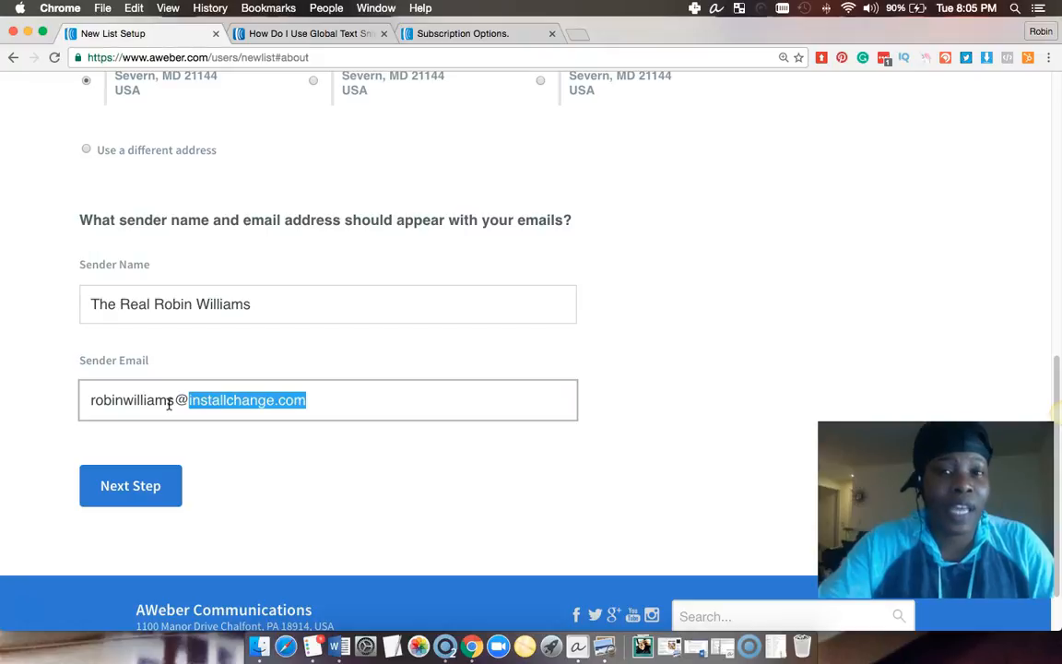
scroll(168, 404, up, 2)
scroll(168, 404, up, 12)
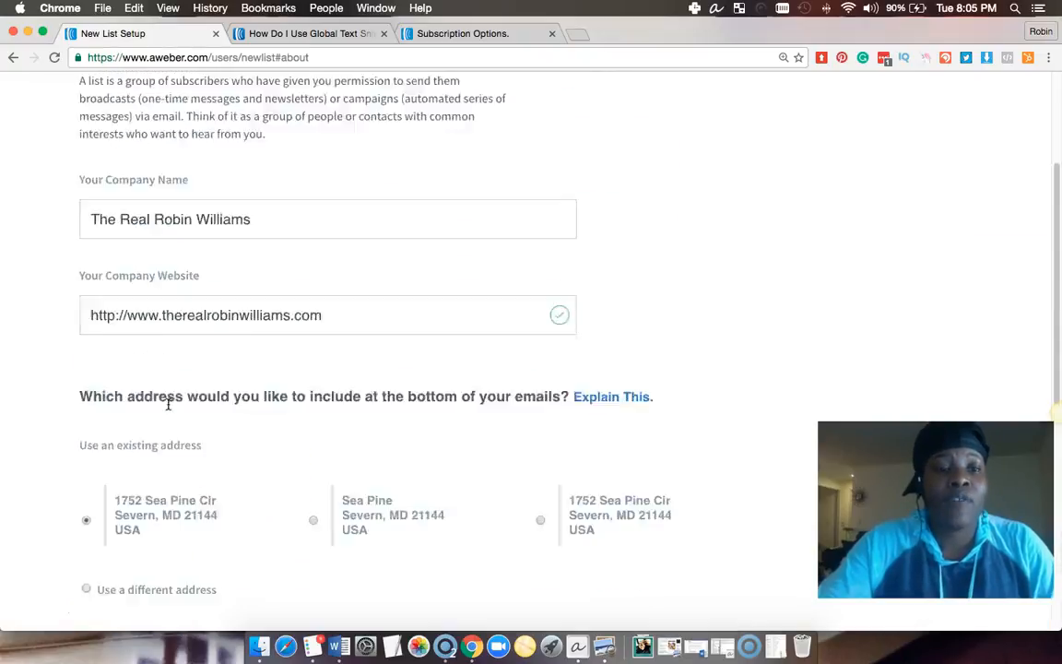
scroll(168, 404, down, 1)
drag(345, 491, 313, 491)
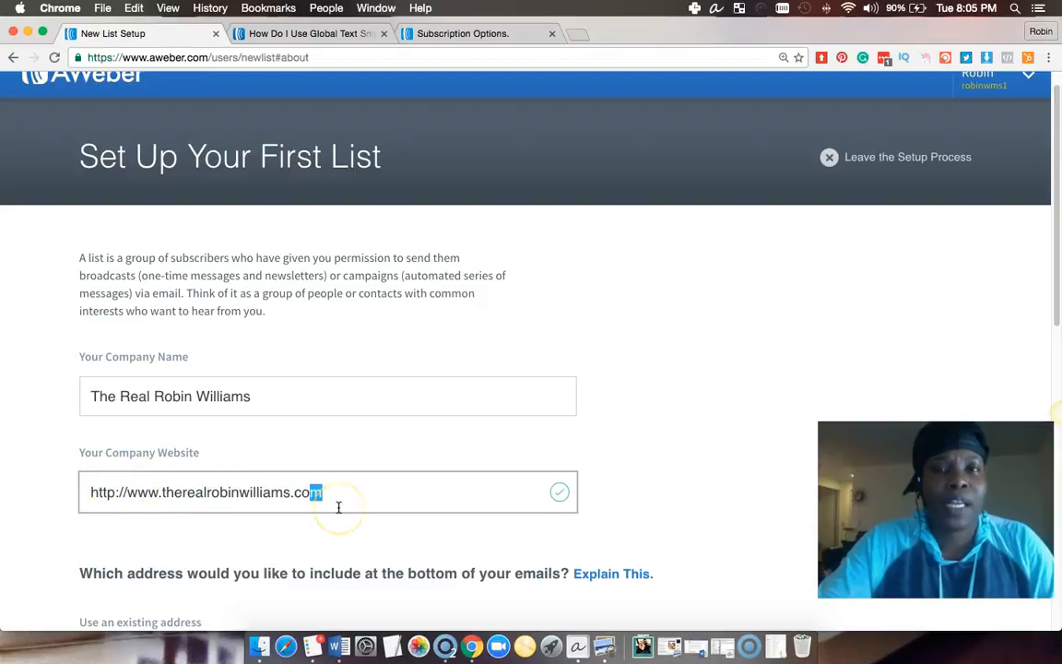
scroll(339, 507, down, 8)
scroll(337, 507, down, 6)
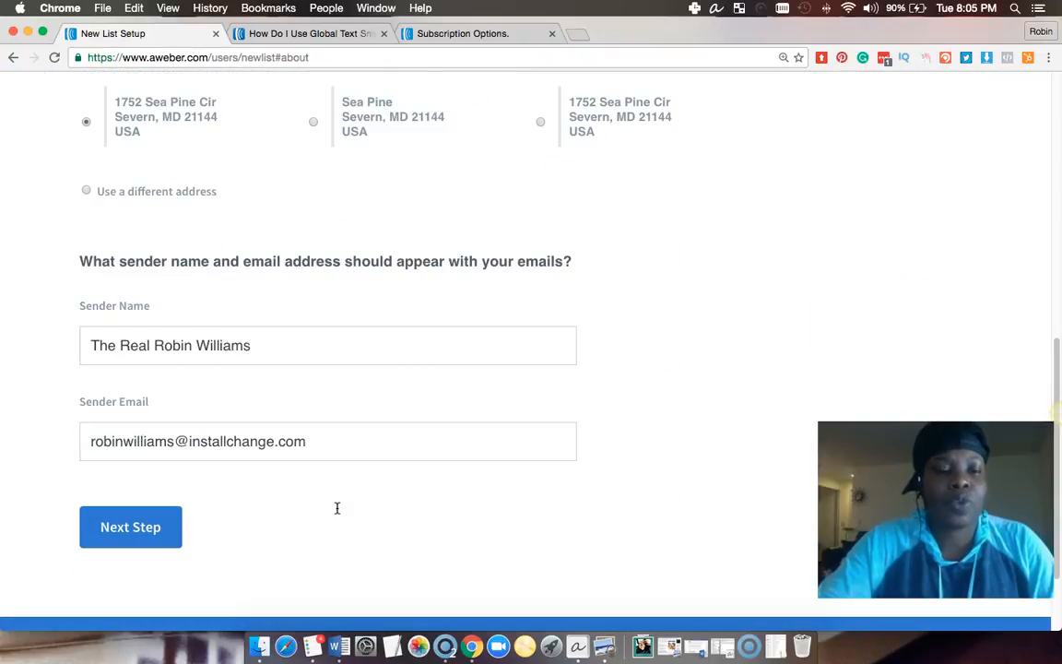
drag(314, 444, 184, 443)
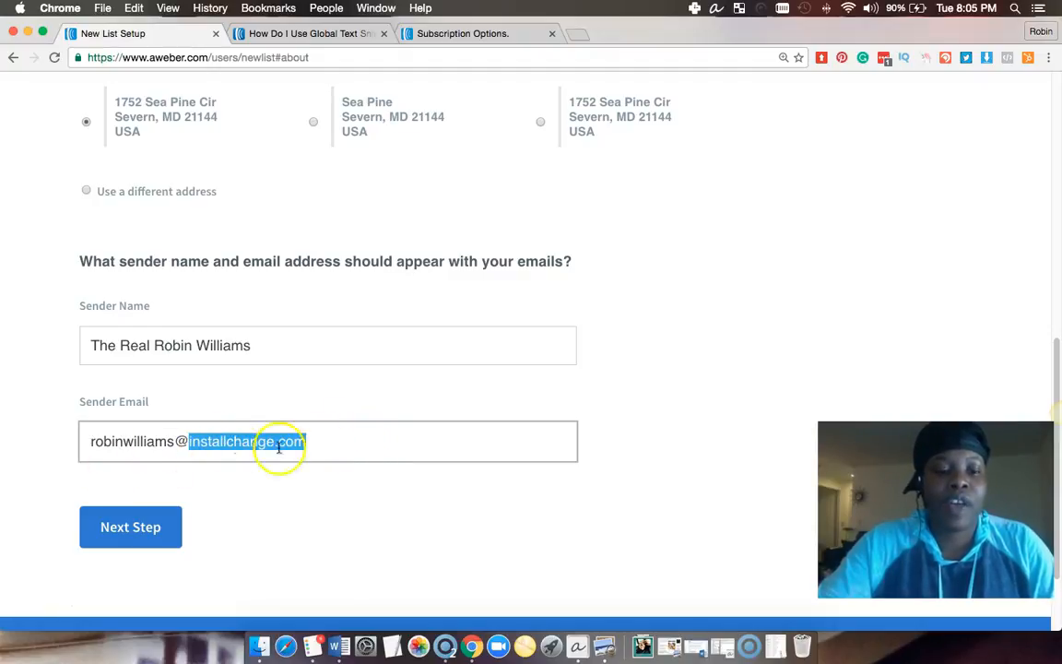
Submit the company and sender details, and name the list with the owner's first name in possessive form followed by "Delicious Bakery Recipes"
click(131, 528)
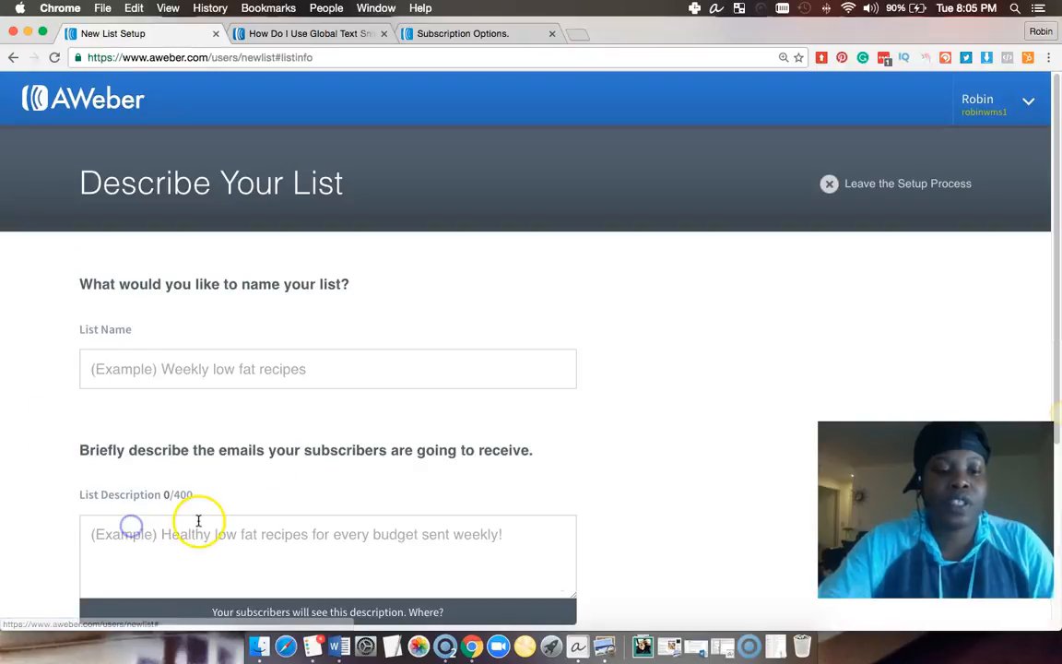
click(148, 375)
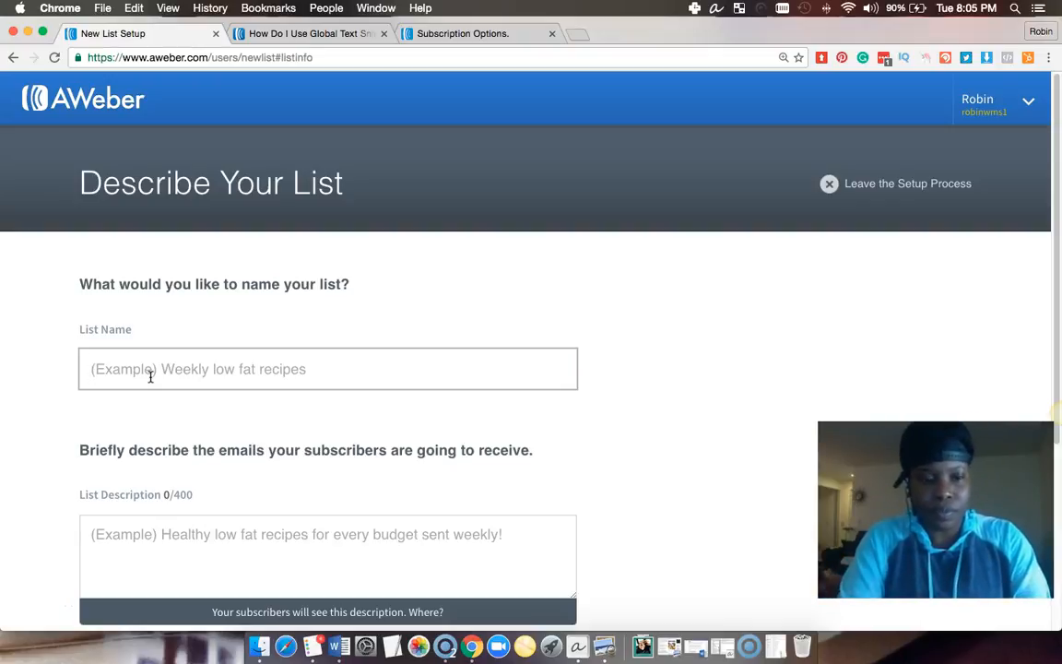
text(Robin's Dec)
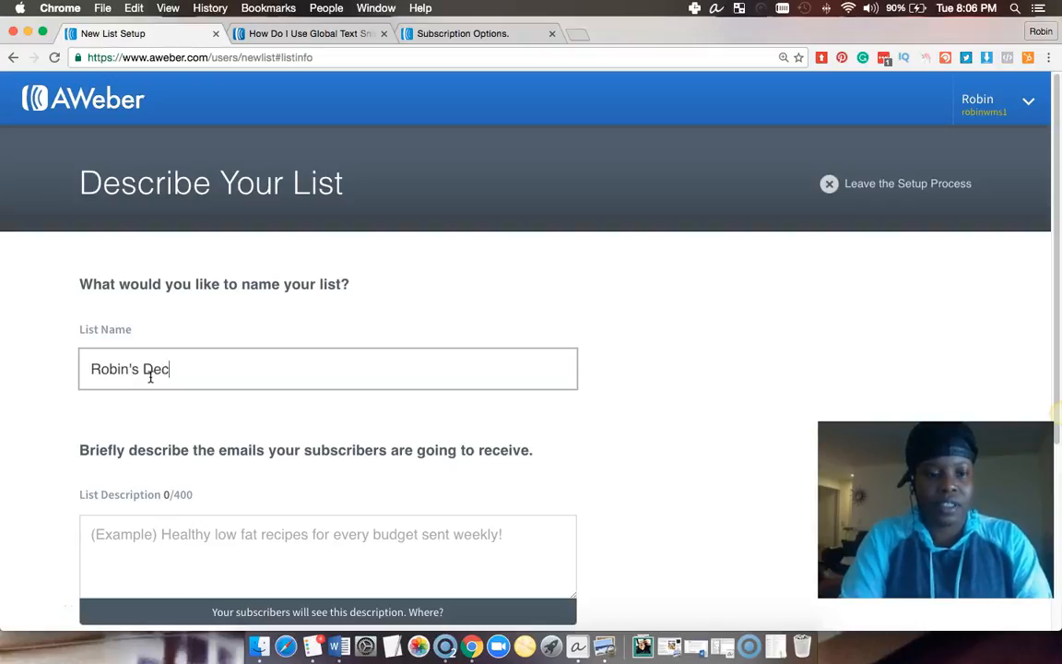
key(BackSpace)
text(lic)
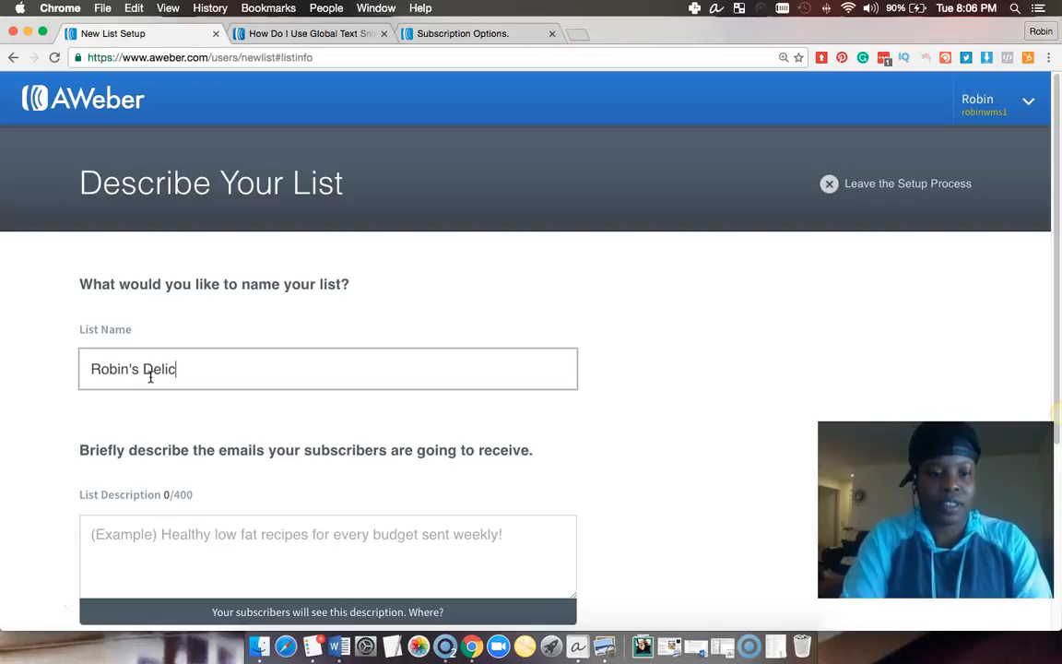
text(ious Bar)
key(BackSpace)
key(BackSpace)
key(BackSpace)
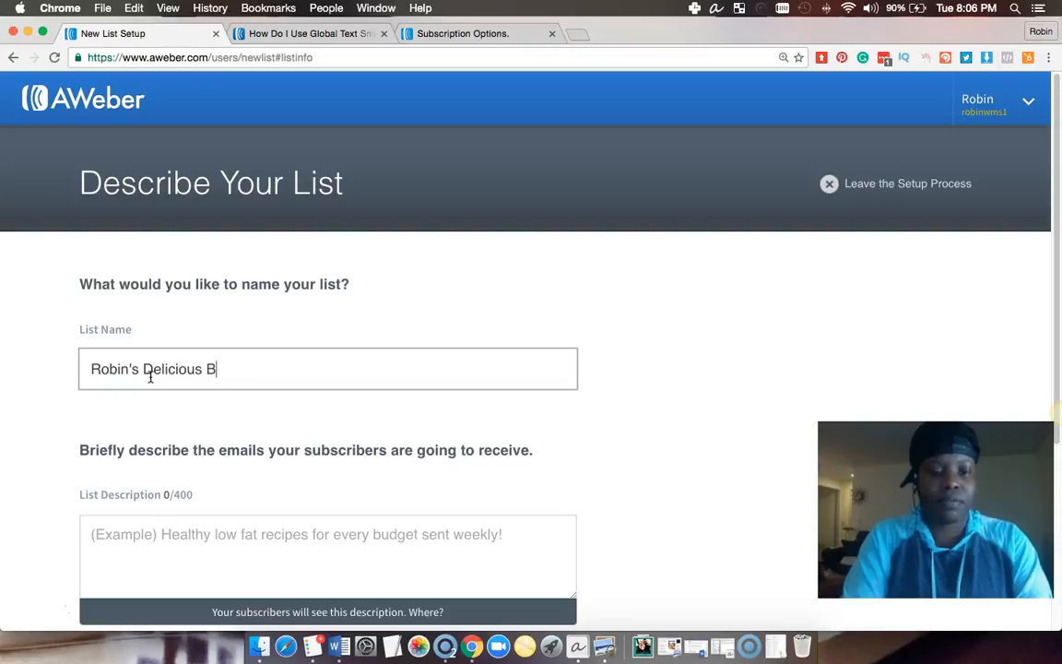
text(RE)
key(BackSpace)
key(BackSpace)
text(Bakery )
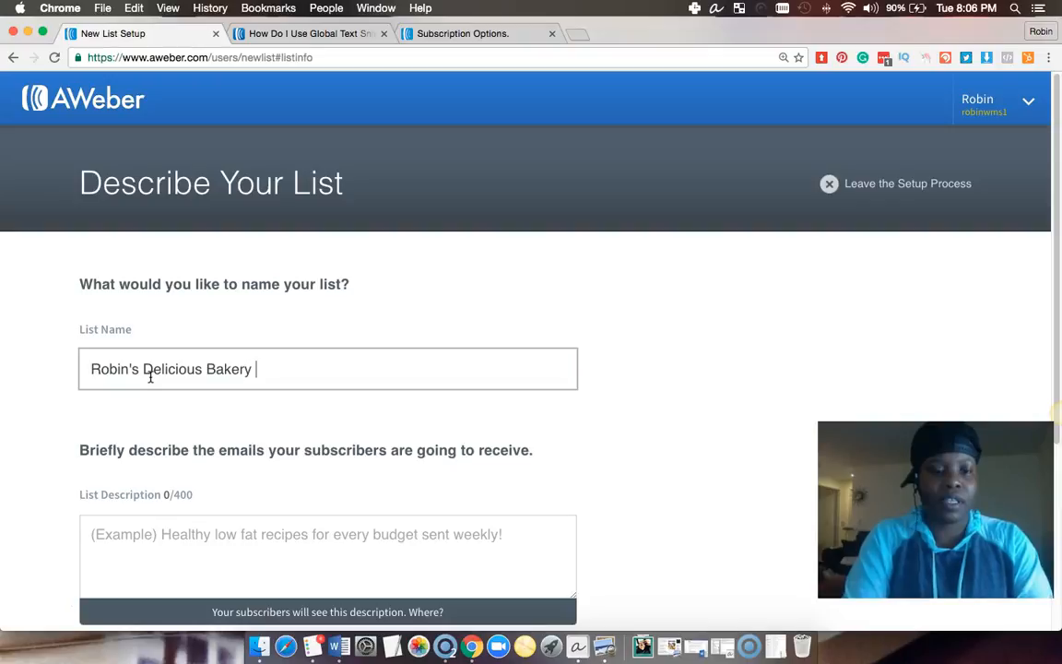
text(Recipes)
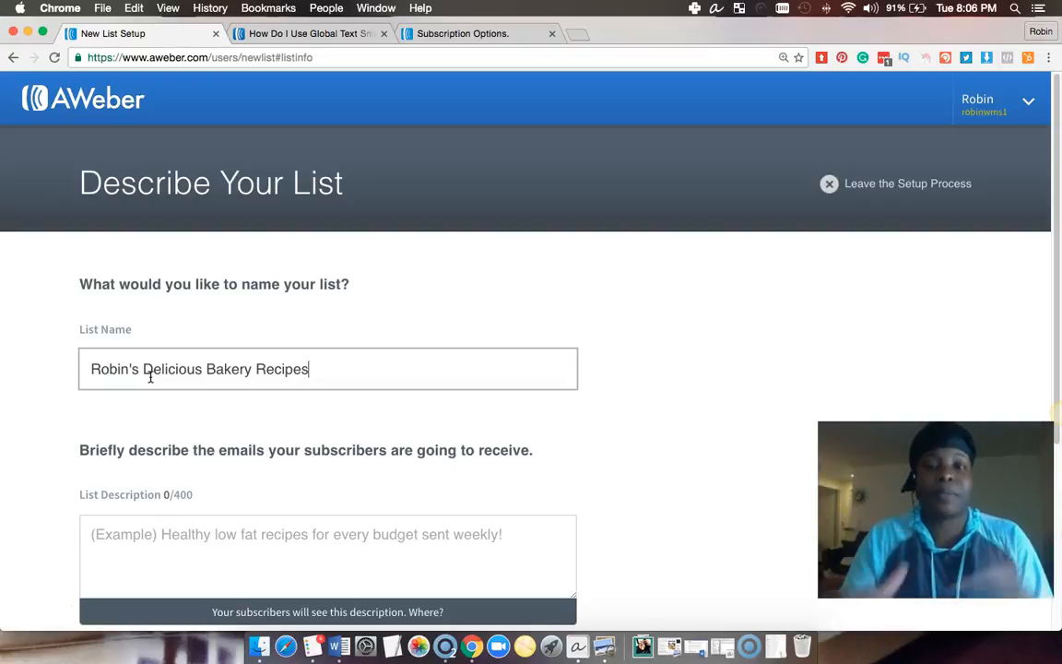
Enter the list description "Tap into some of my top recipe's." and continue to the confirmation message stage
scroll(150, 387, down, 4)
click(189, 379)
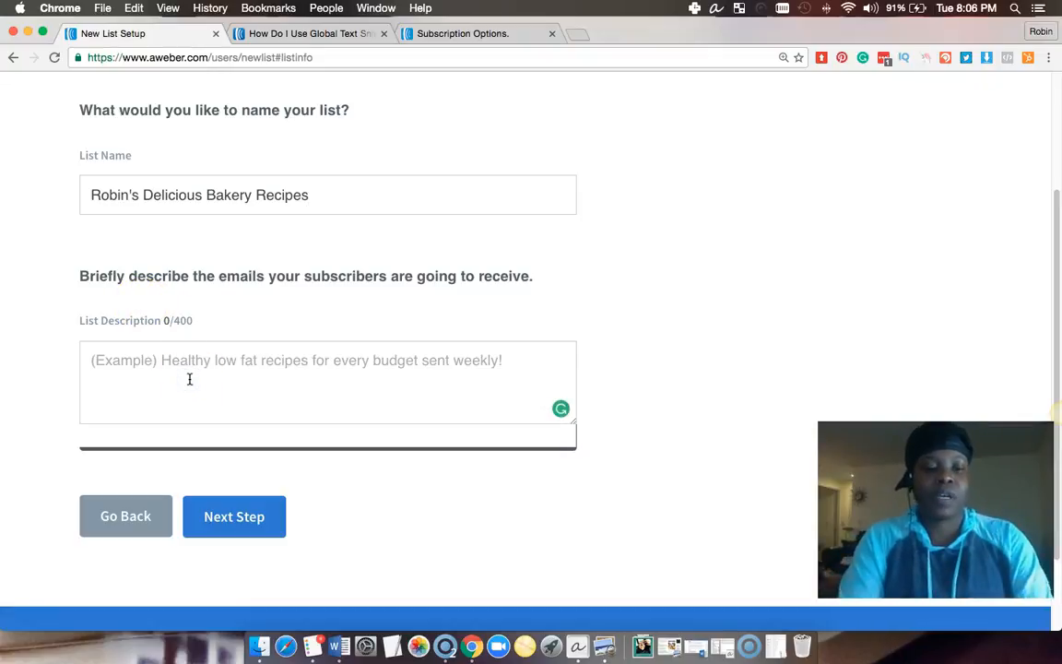
text(Tap into someo)
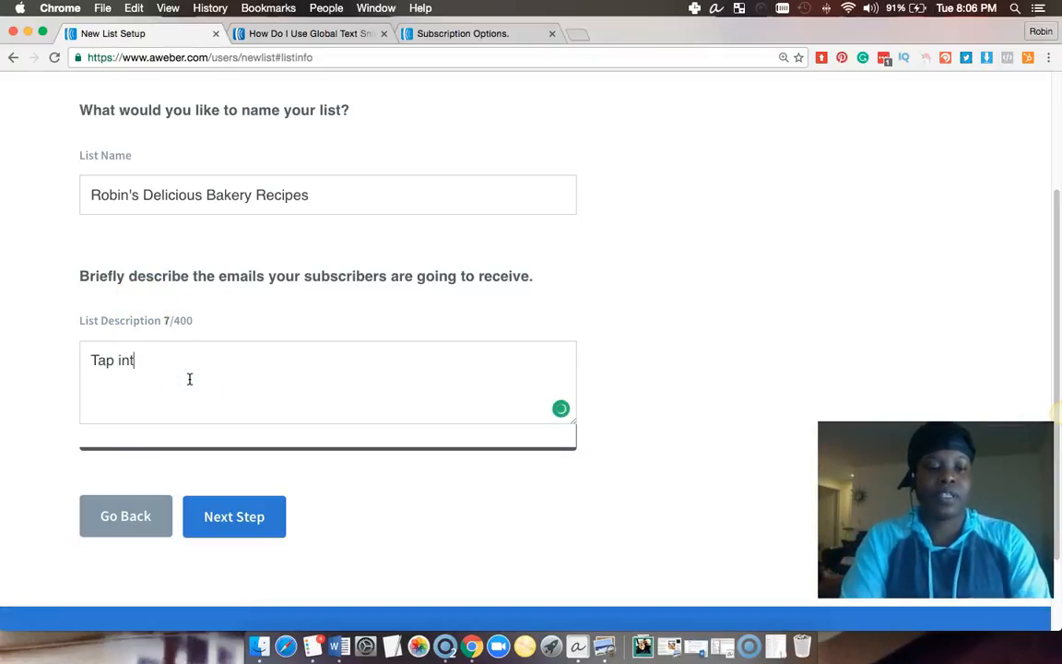
key(BackSpace)
key(BackSpace)
text(of my top Re)
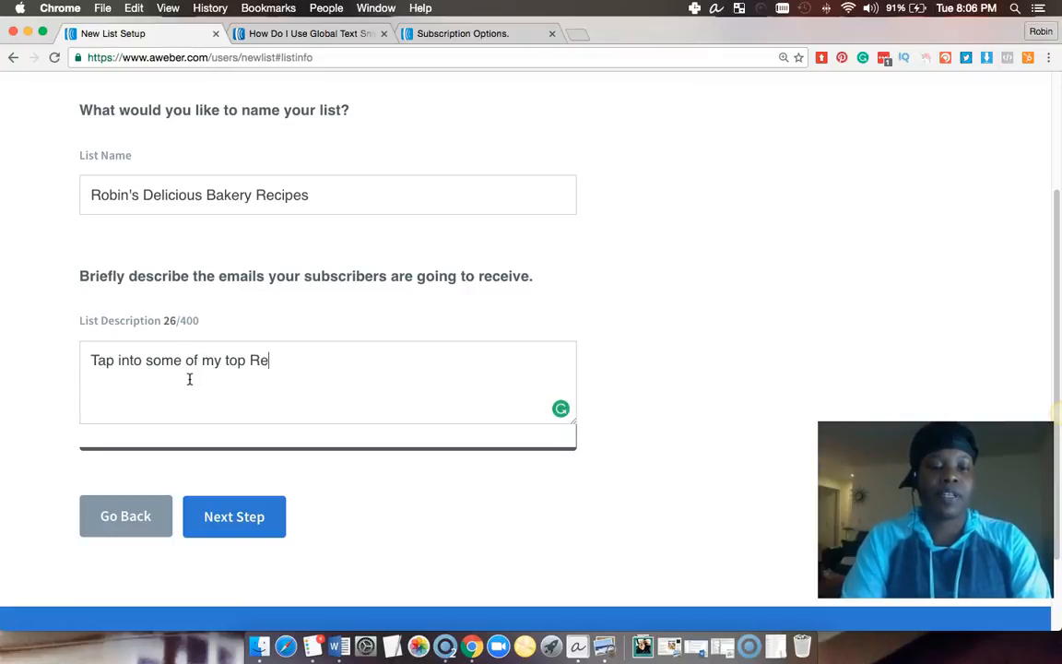
key(BackSpace)
key(BackSpace)
text(recipe)
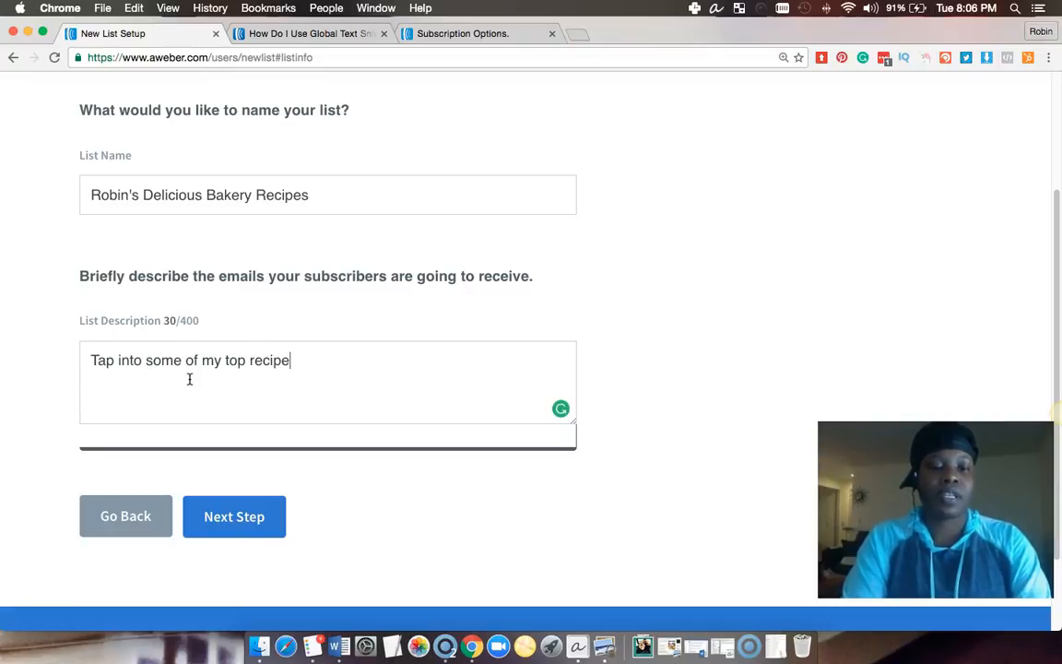
text('s)
key(BackSpace)
text(.)
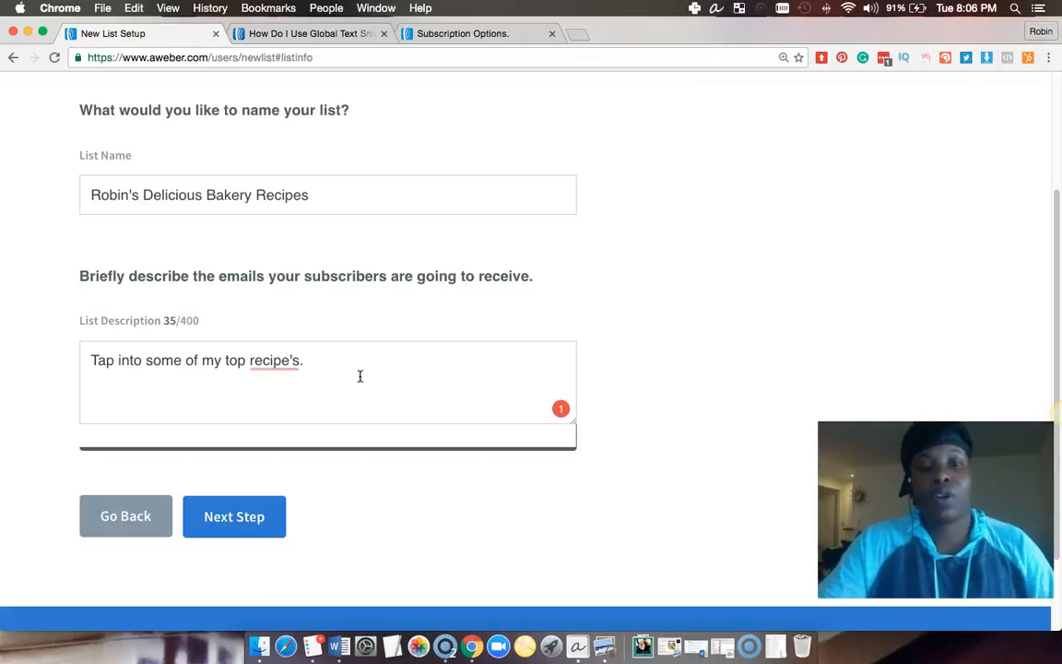
drag(330, 364, 42, 354)
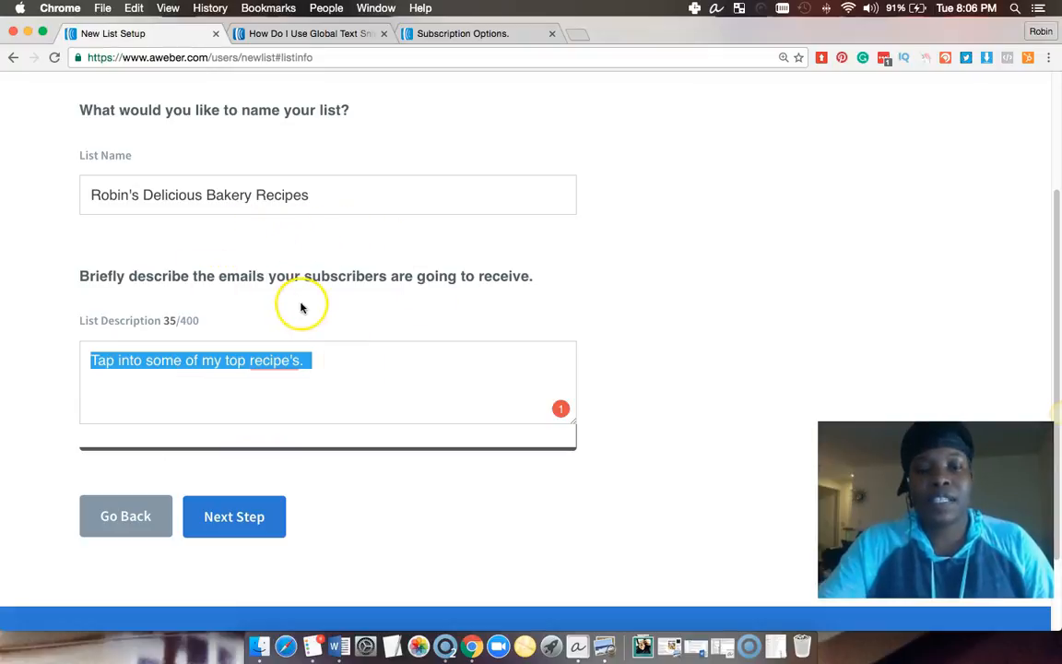
scroll(303, 308, up, 2)
scroll(306, 308, down, 2)
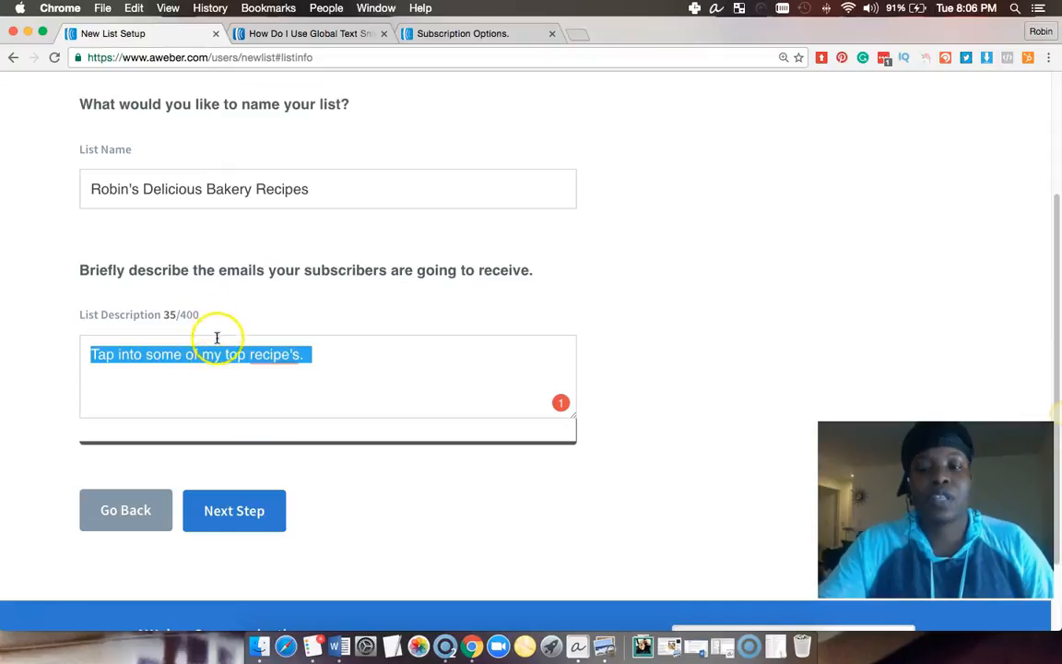
click(254, 518)
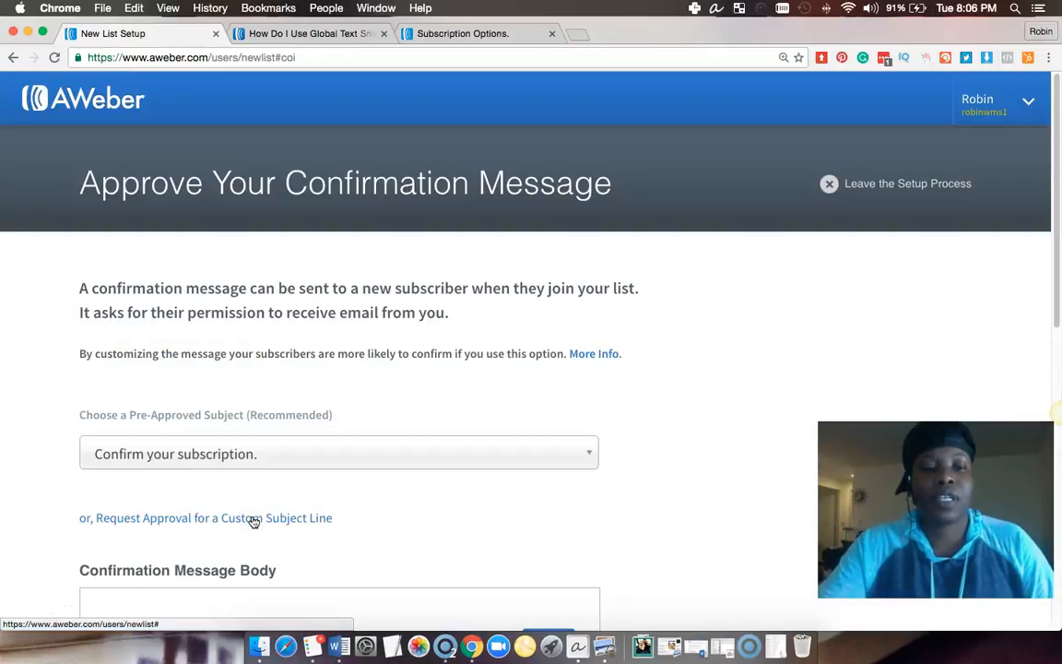
Review the confirmation message's subject, its body with the confirmation link, and the closing signature
scroll(254, 522, down, 10)
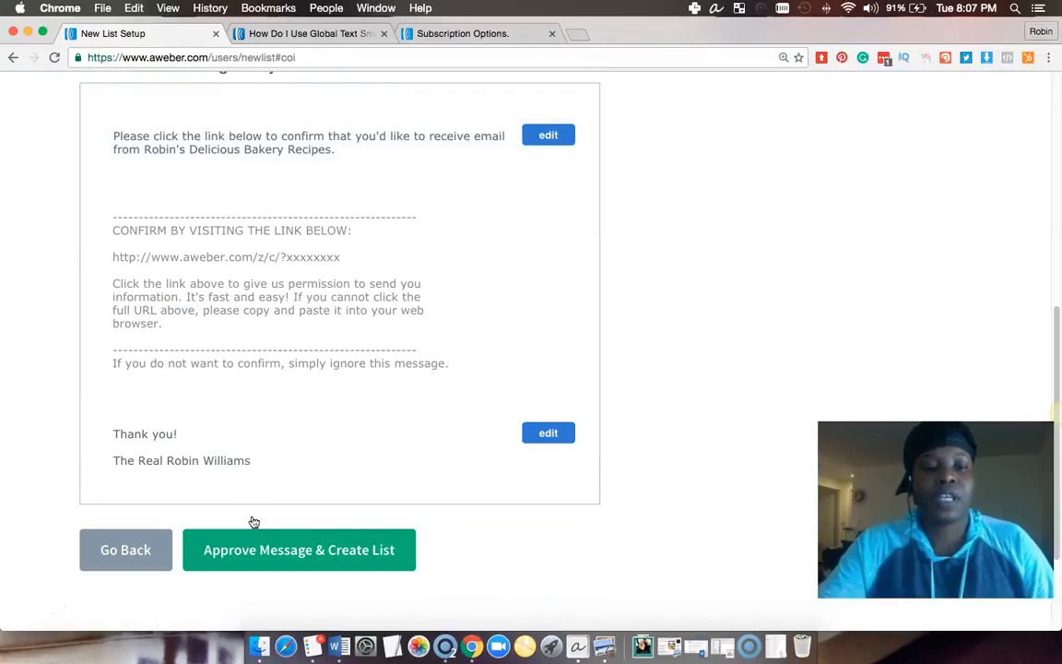
scroll(254, 522, up, 8)
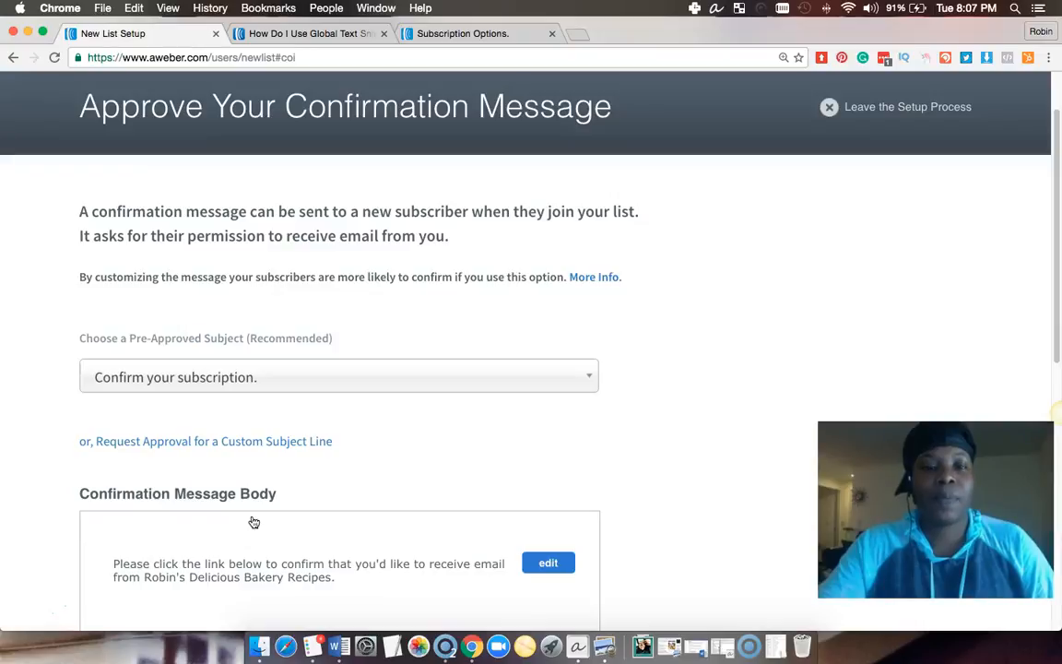
scroll(253, 521, down, 10)
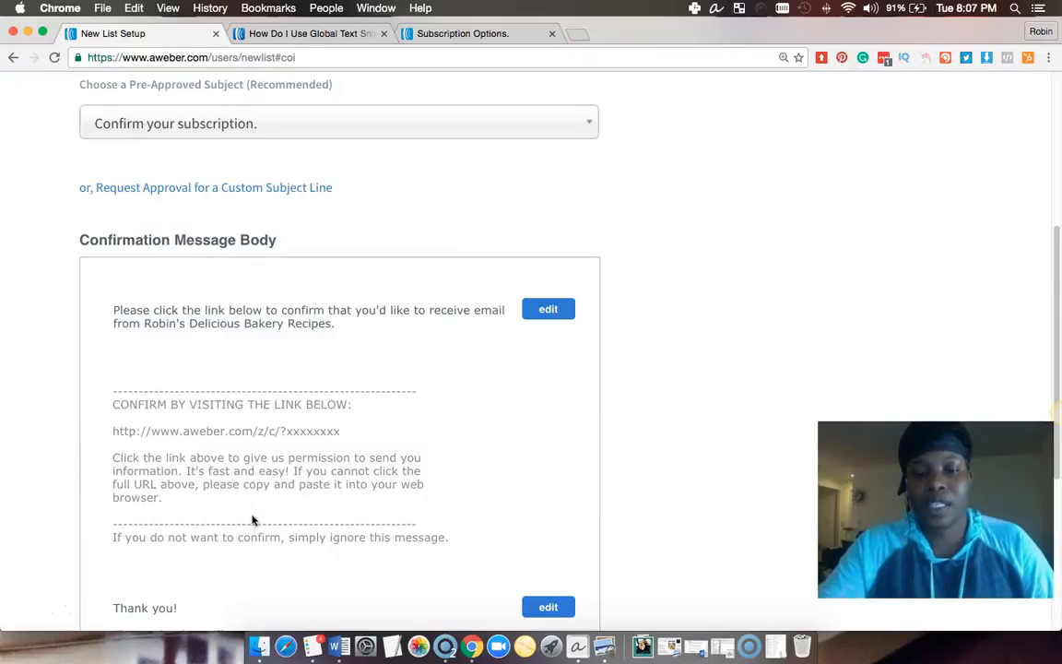
scroll(254, 521, up, 6)
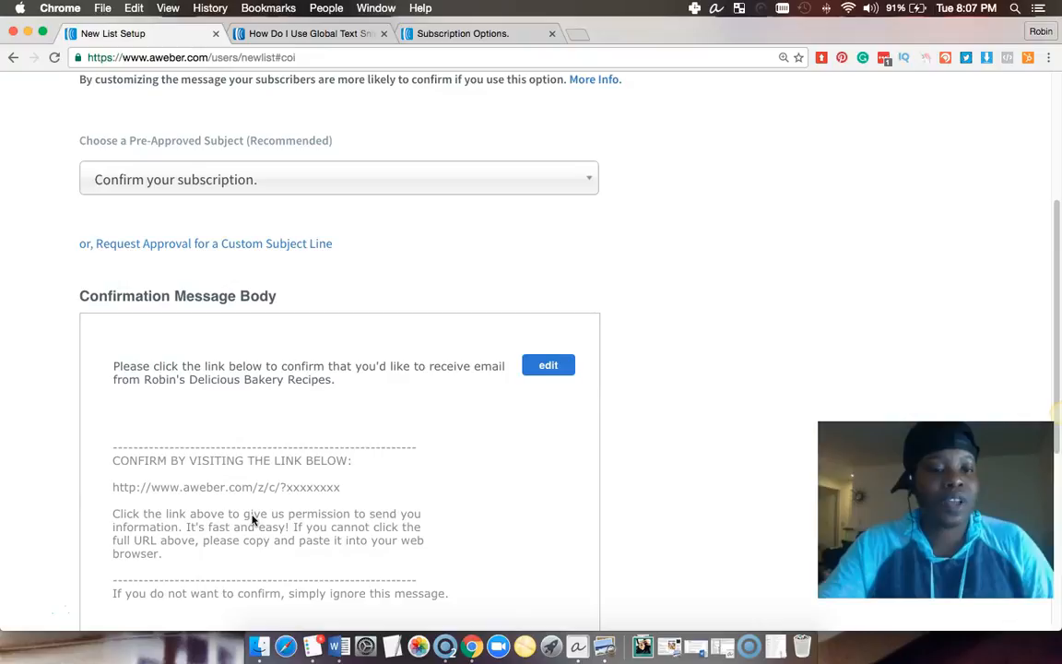
scroll(254, 521, up, 1)
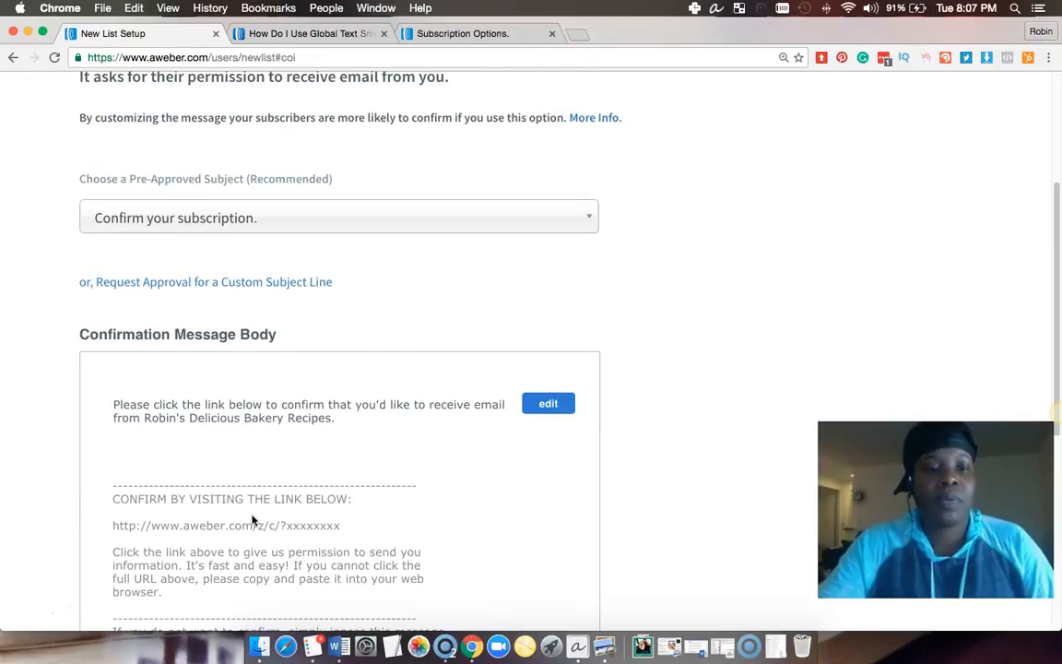
scroll(253, 521, up, 1)
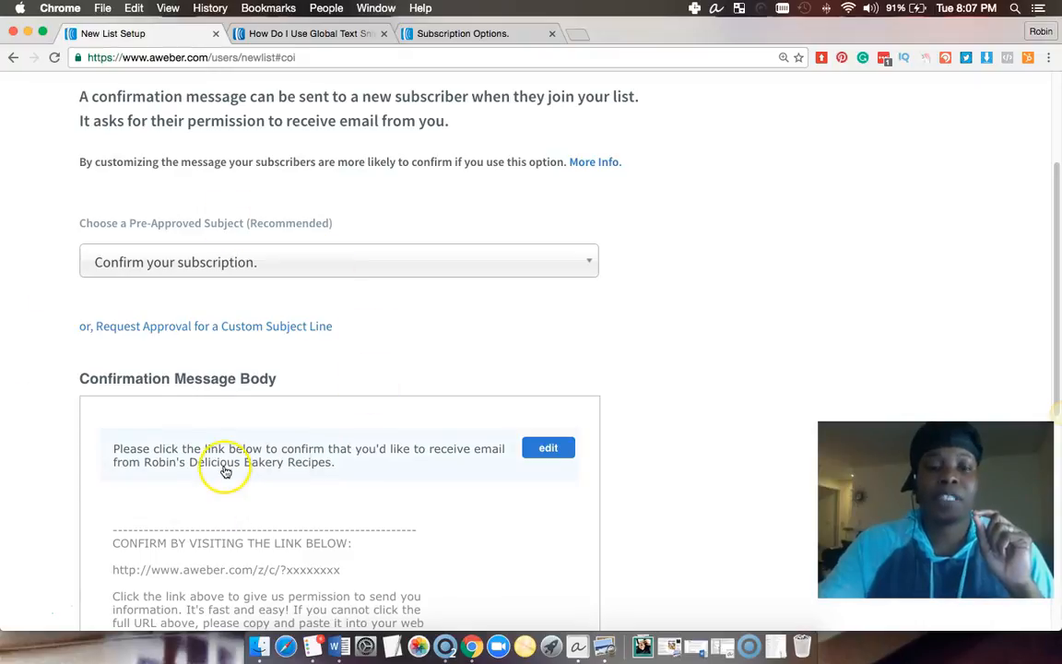
scroll(225, 471, down, 1)
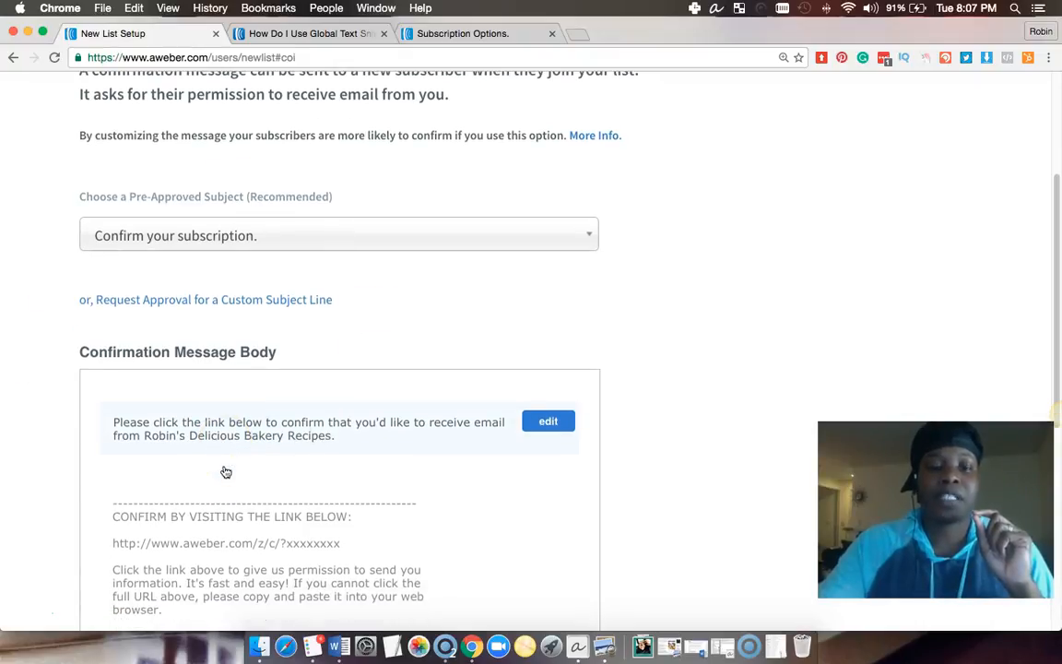
scroll(225, 471, down, 1)
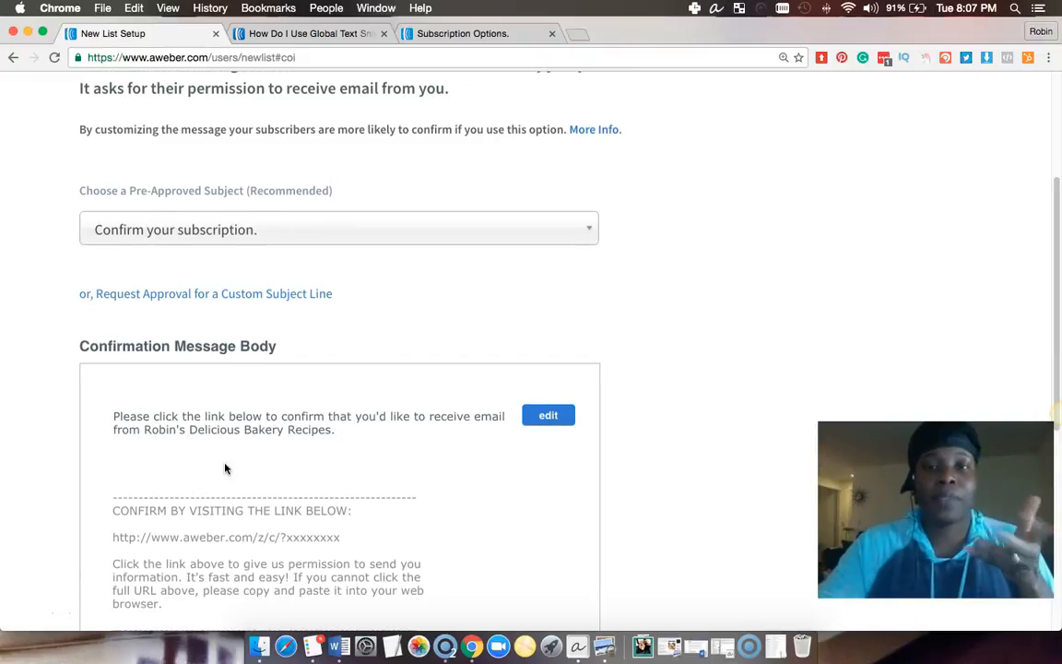
scroll(226, 470, down, 5)
scroll(226, 470, down, 4)
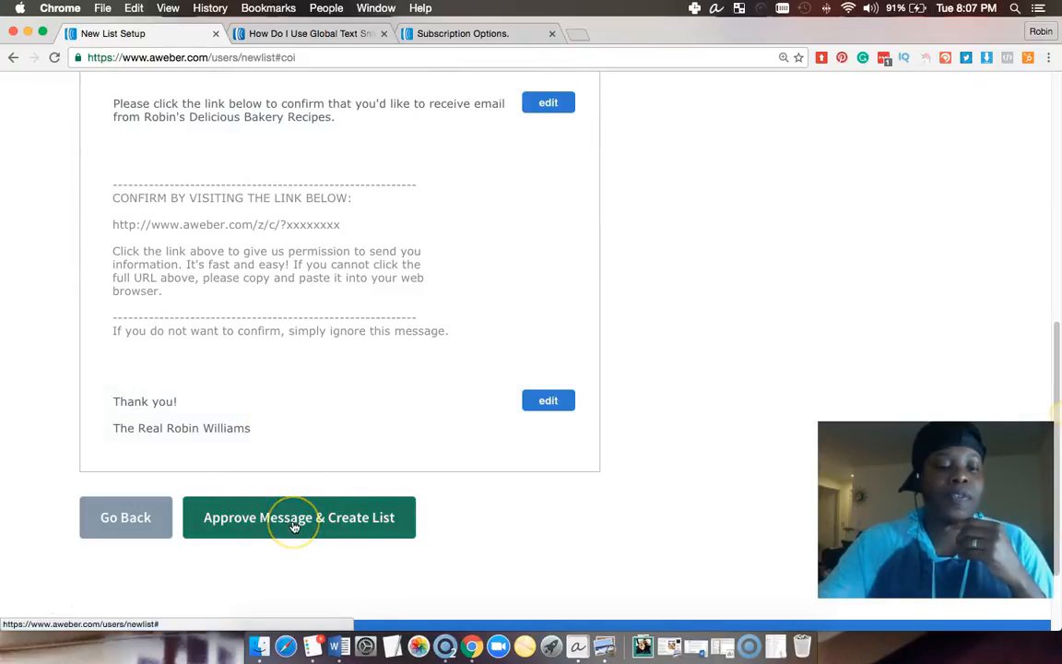
Approve the confirmation message with its default subject and text, and create the list
scroll(293, 526, up, 3)
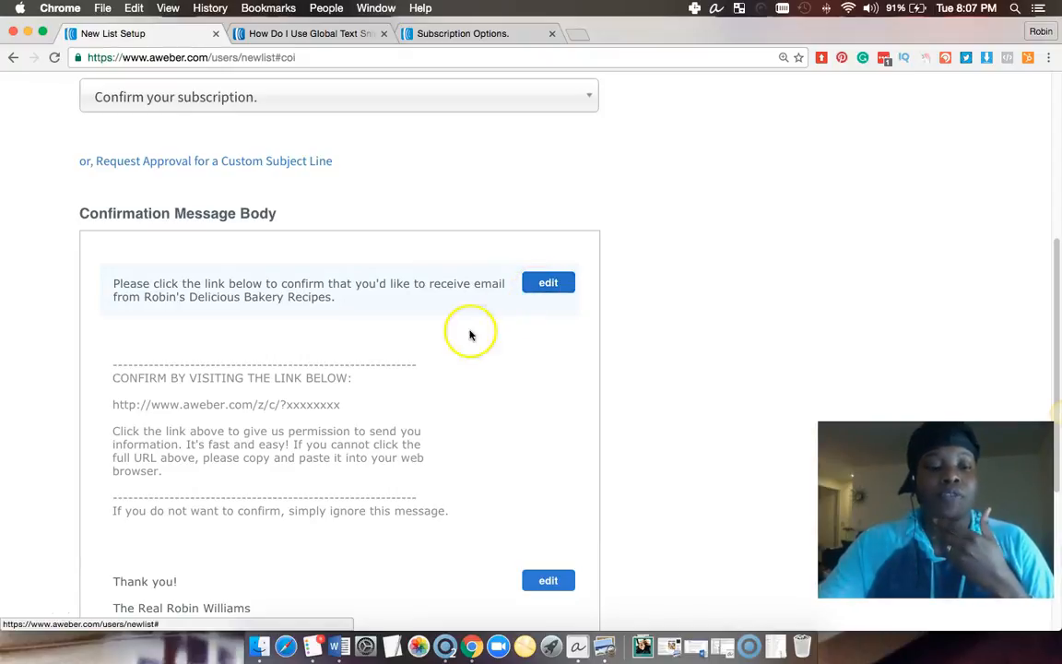
scroll(434, 356, down, 3)
scroll(368, 276, down, 2)
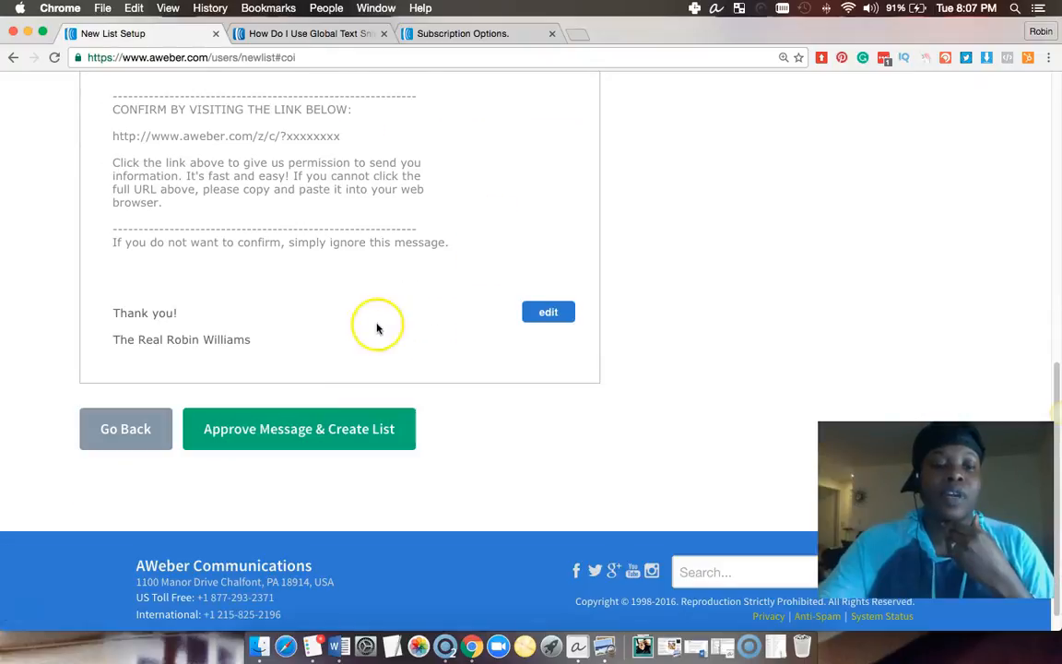
click(288, 438)
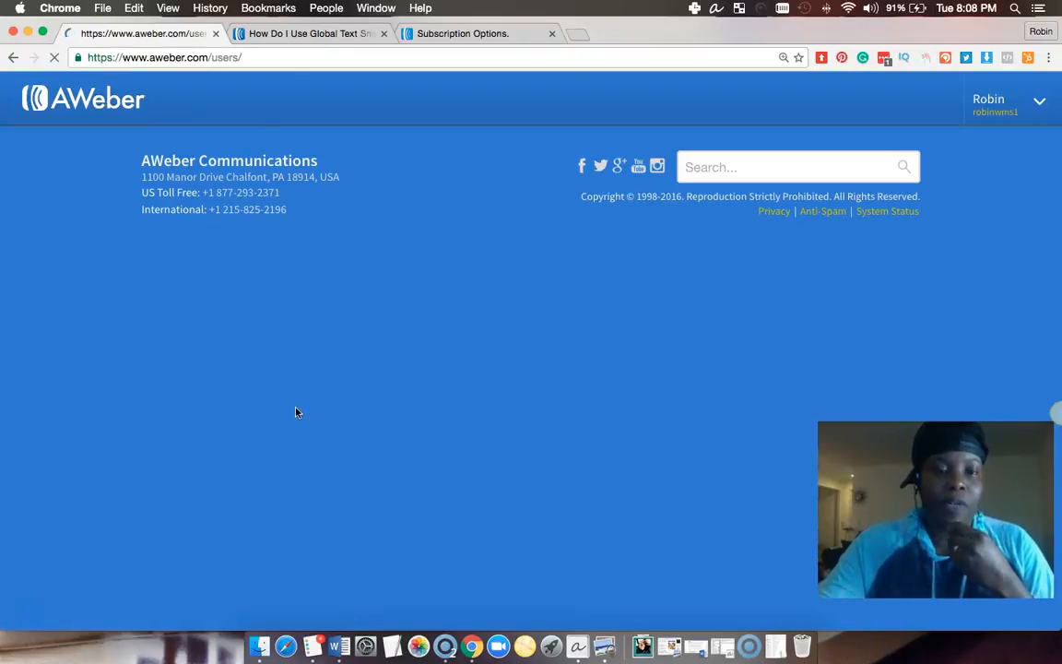
click(298, 409)
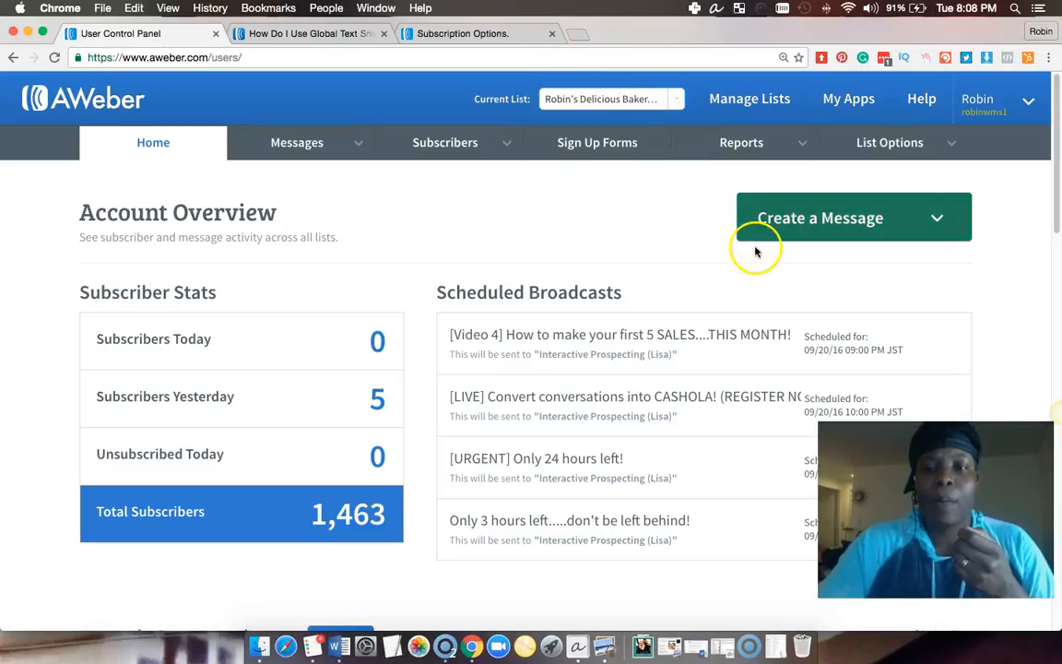
Open the new list's basic settings and check its name, description, sender details and contact address
mouse_move(946, 148)
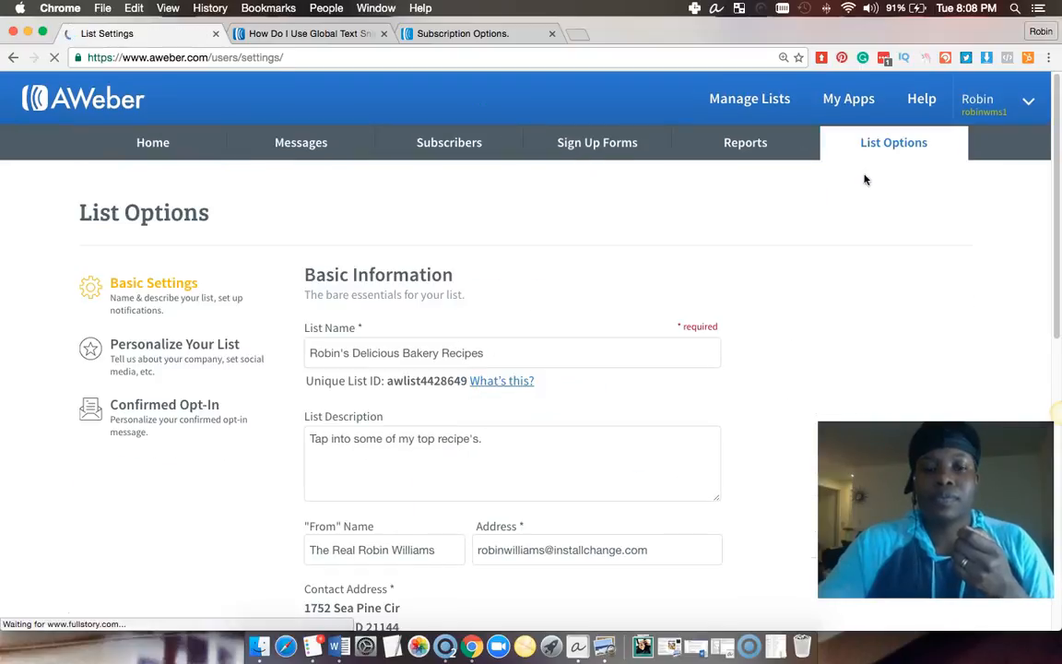
scroll(376, 333, down, 3)
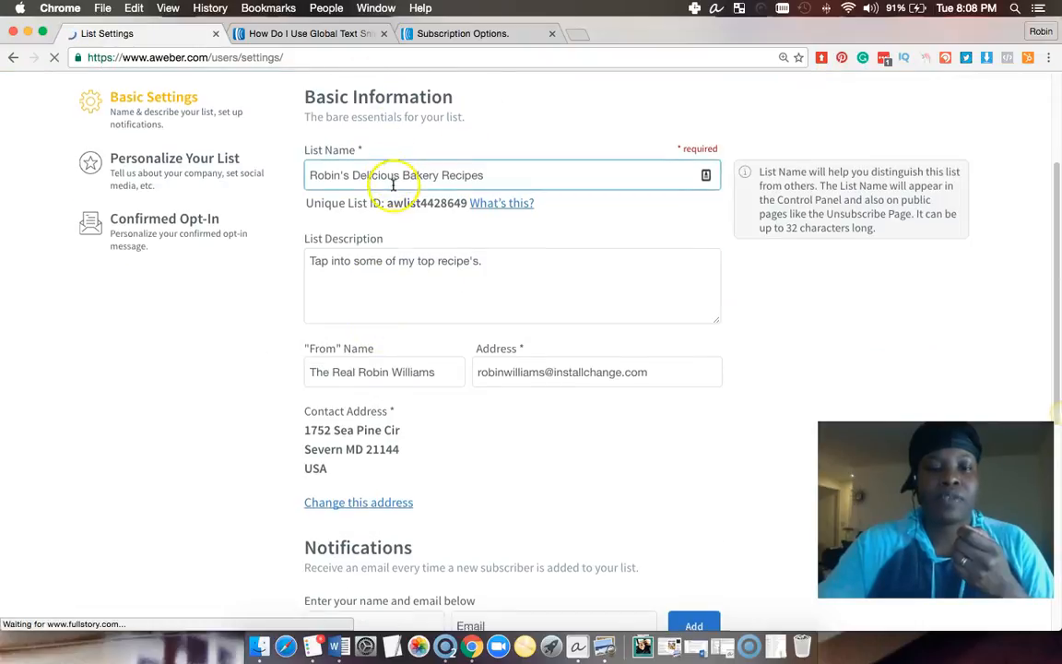
scroll(394, 184, down, 1)
scroll(386, 251, down, 1)
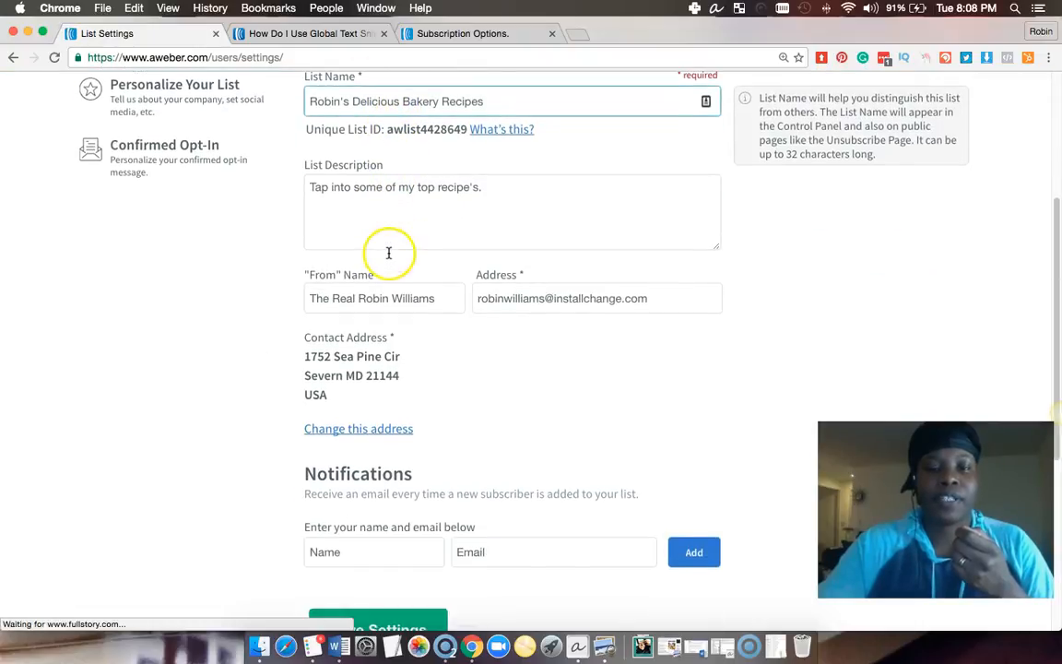
click(386, 293)
scroll(386, 293, down, 4)
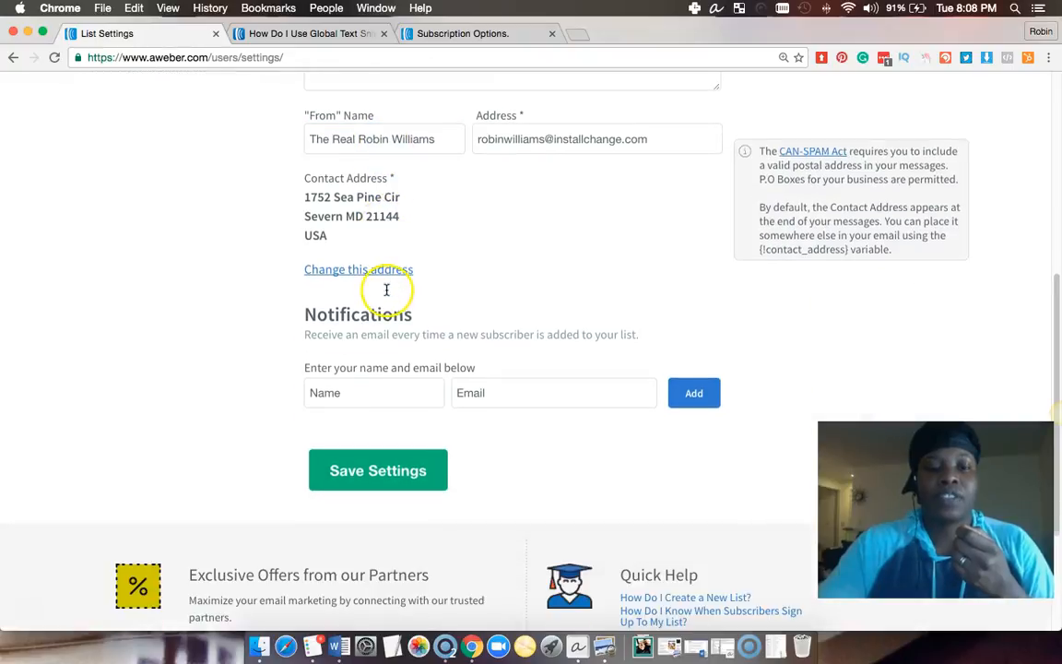
Inspect the name and email fields for receiving notifications about new subscribers in the list's basic settings
scroll(360, 271, down, 2)
click(373, 325)
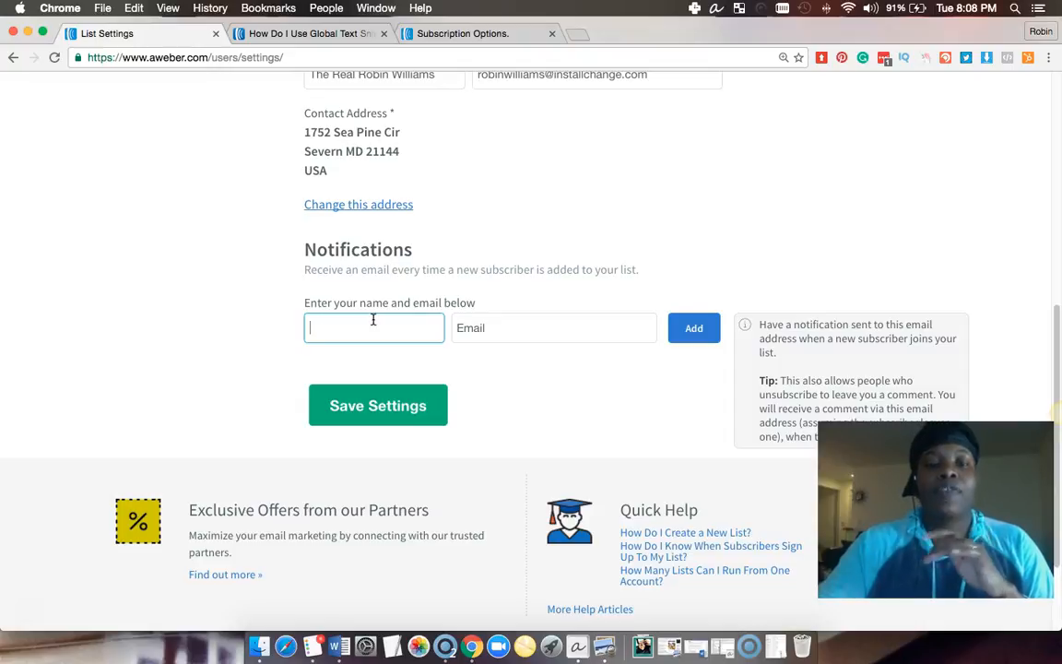
click(511, 323)
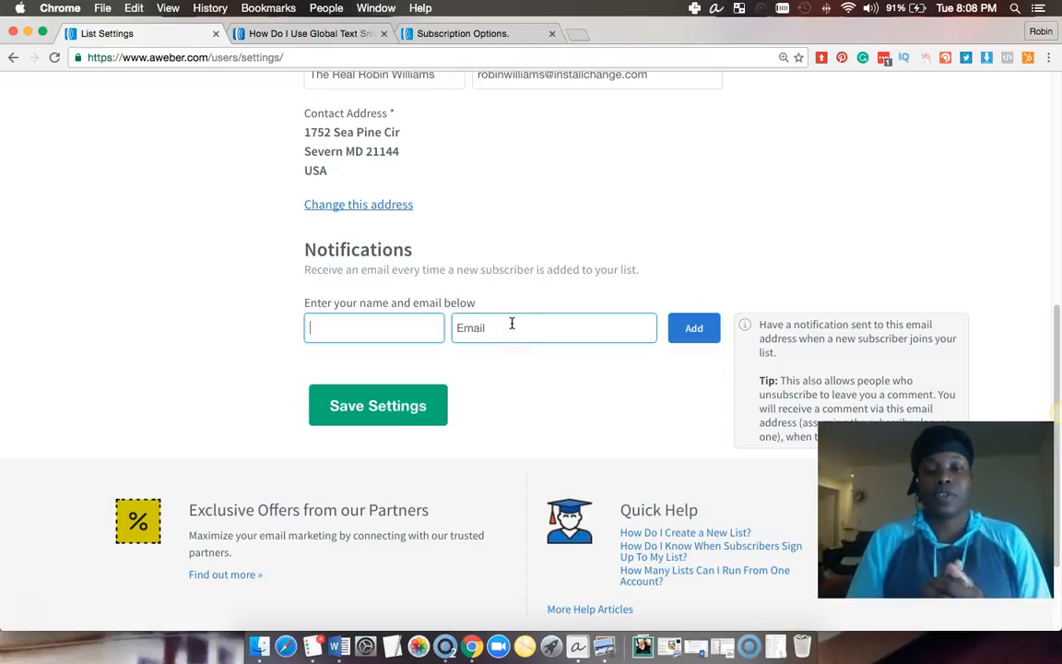
click(512, 323)
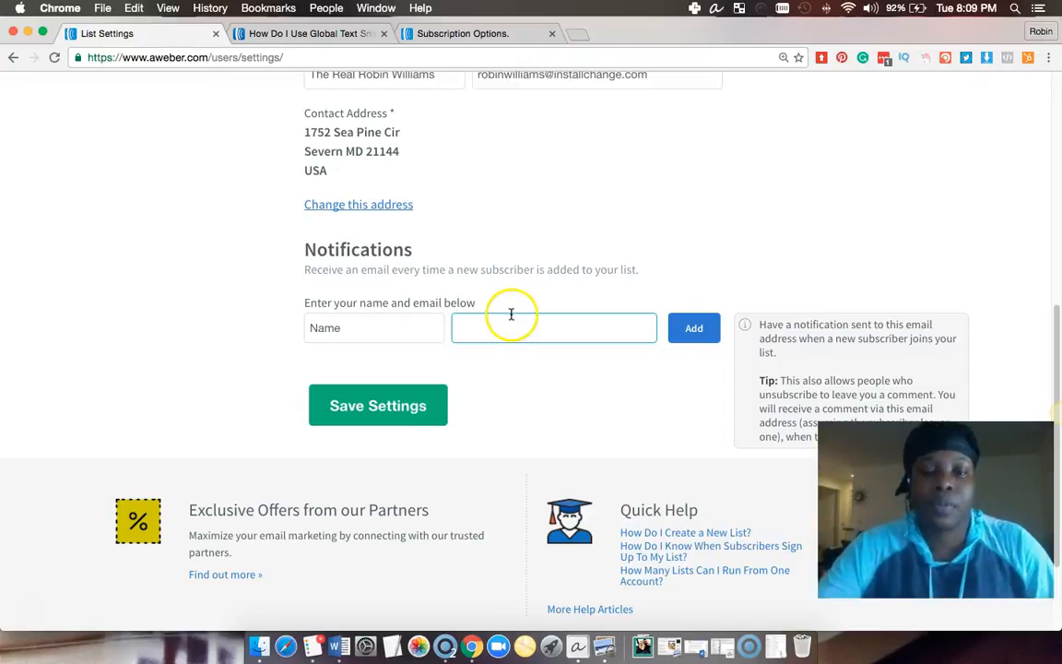
Save the list's basic settings, leaving the notification name and email fields empty
click(548, 385)
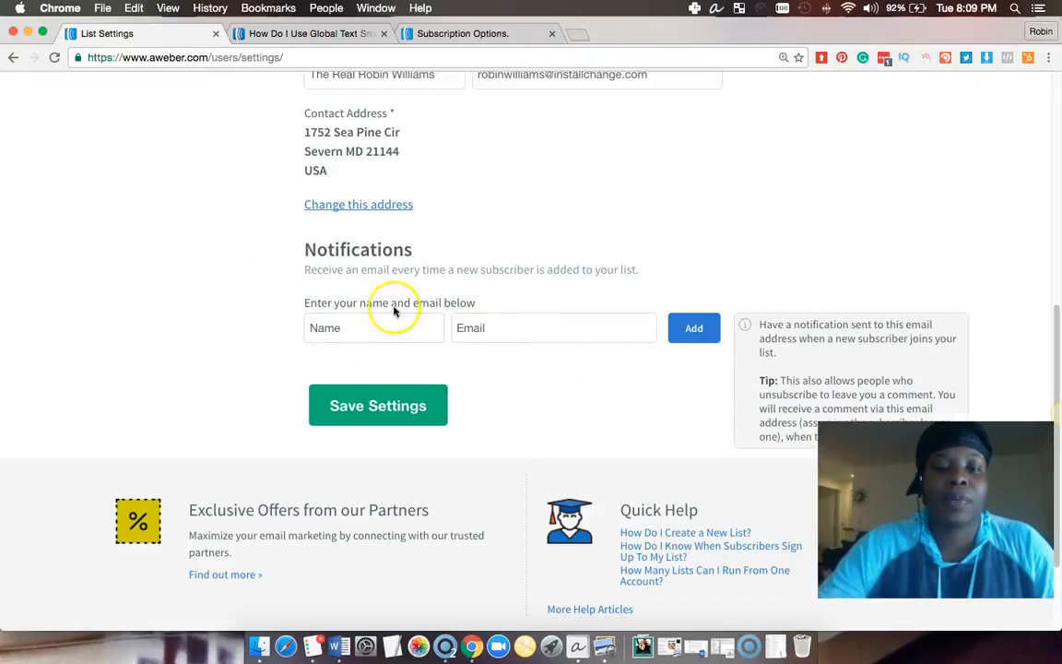
click(337, 408)
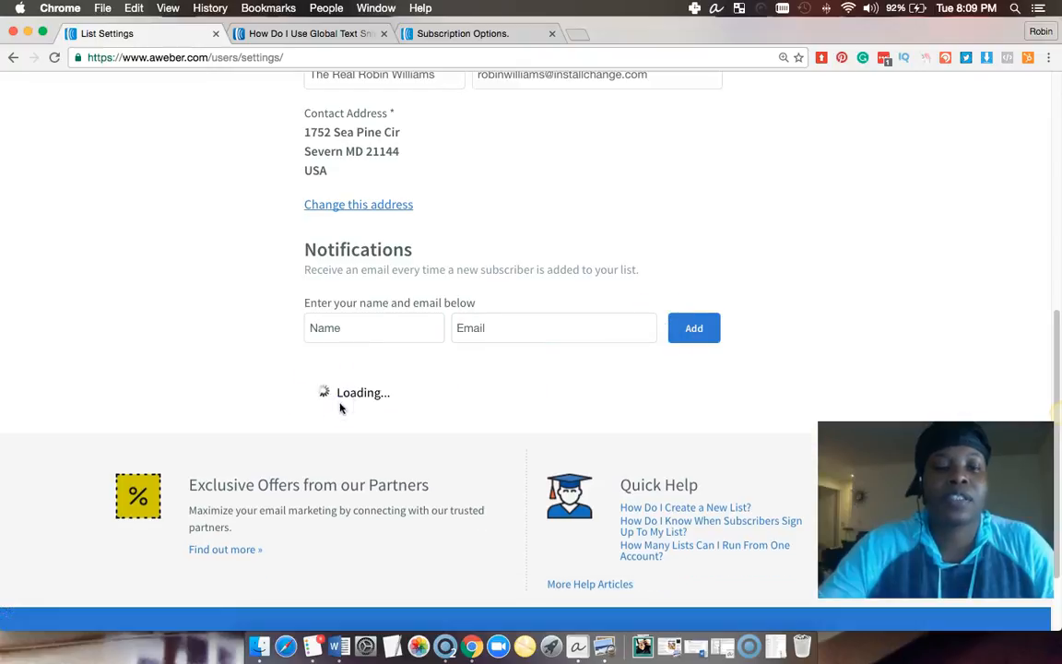
scroll(398, 169, up, 5)
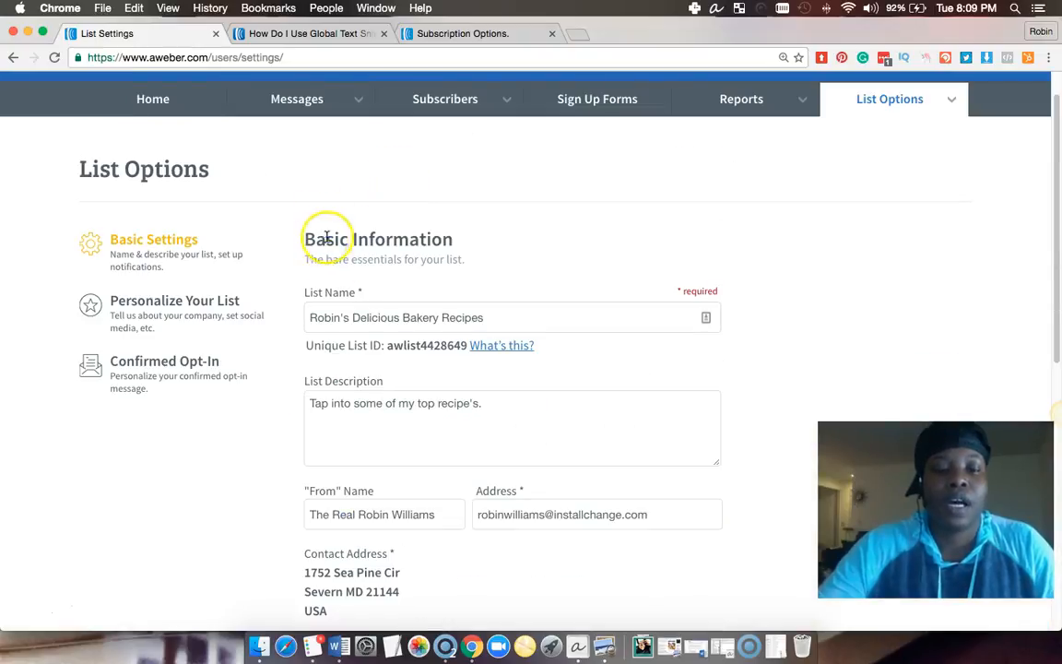
scroll(332, 267, down, 3)
scroll(339, 286, down, 3)
scroll(338, 279, up, 4)
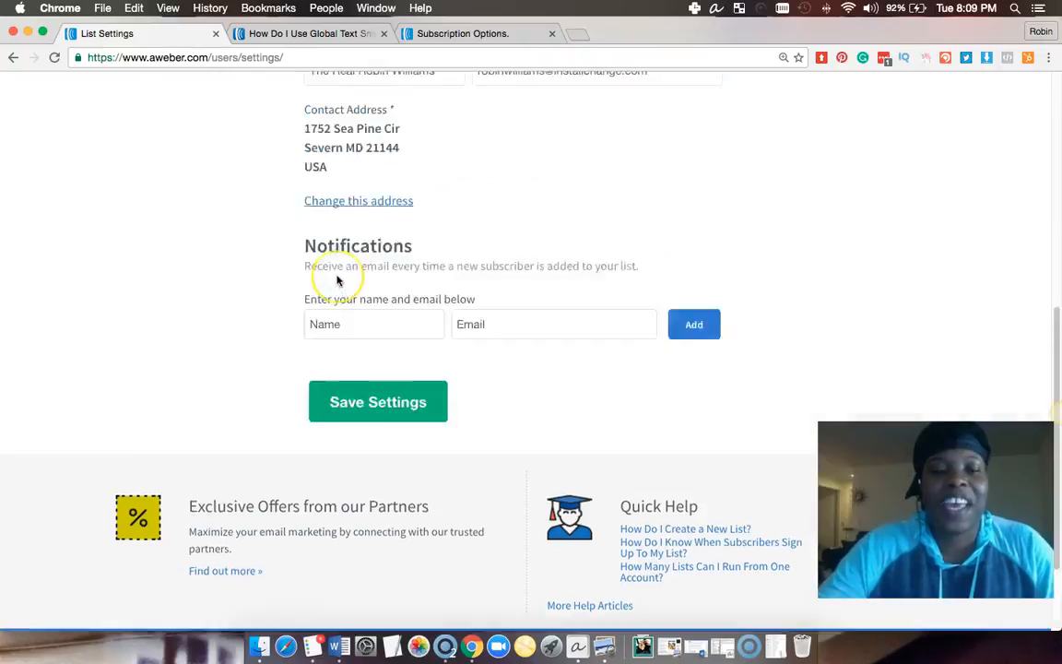
click(336, 279)
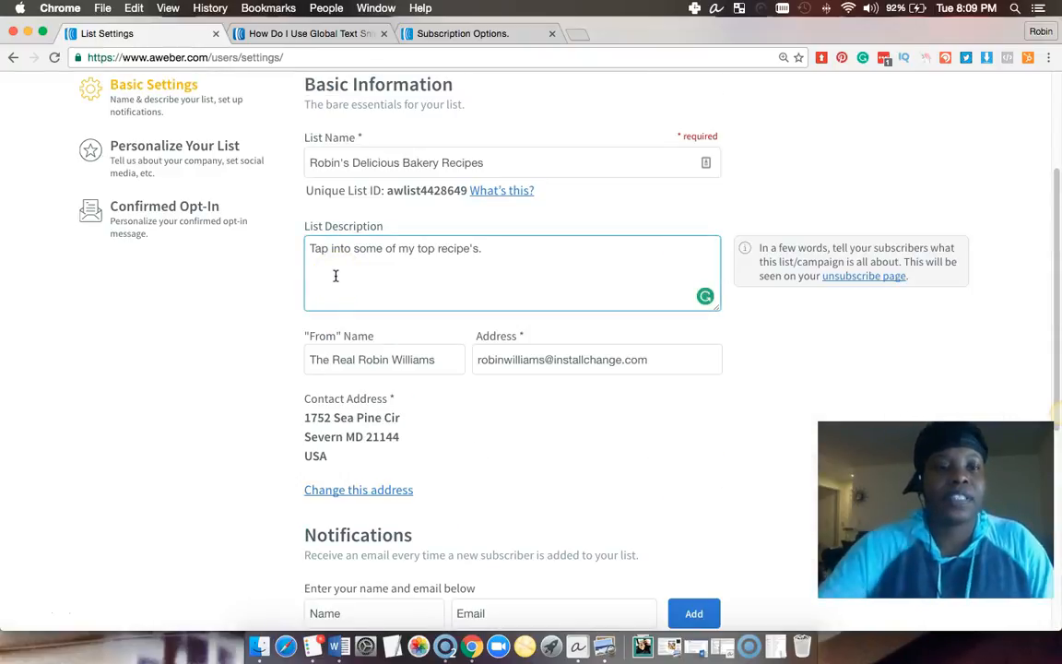
click(285, 194)
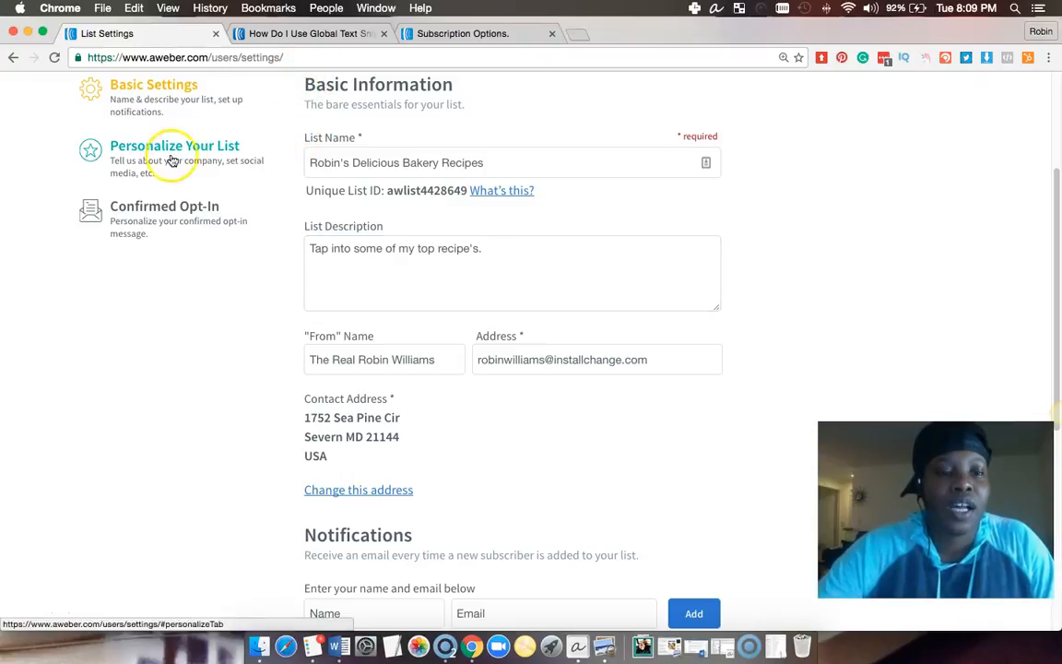
Open the list's personalization settings and examine the company name, website URL, logo upload and email signature fields
scroll(198, 171, up, 1)
click(199, 173)
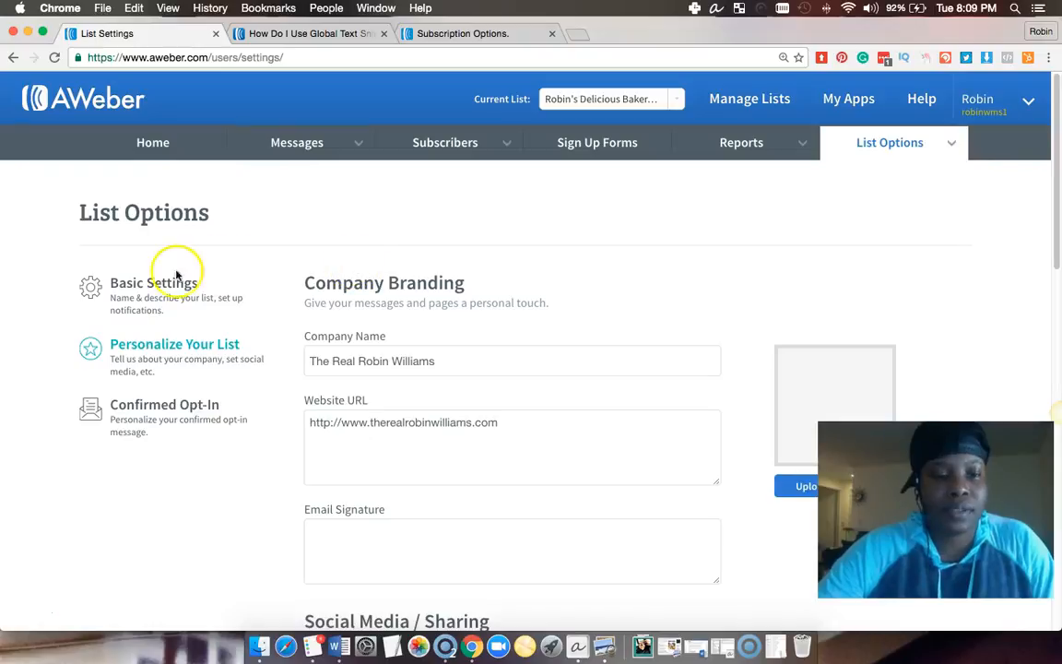
scroll(166, 291, down, 8)
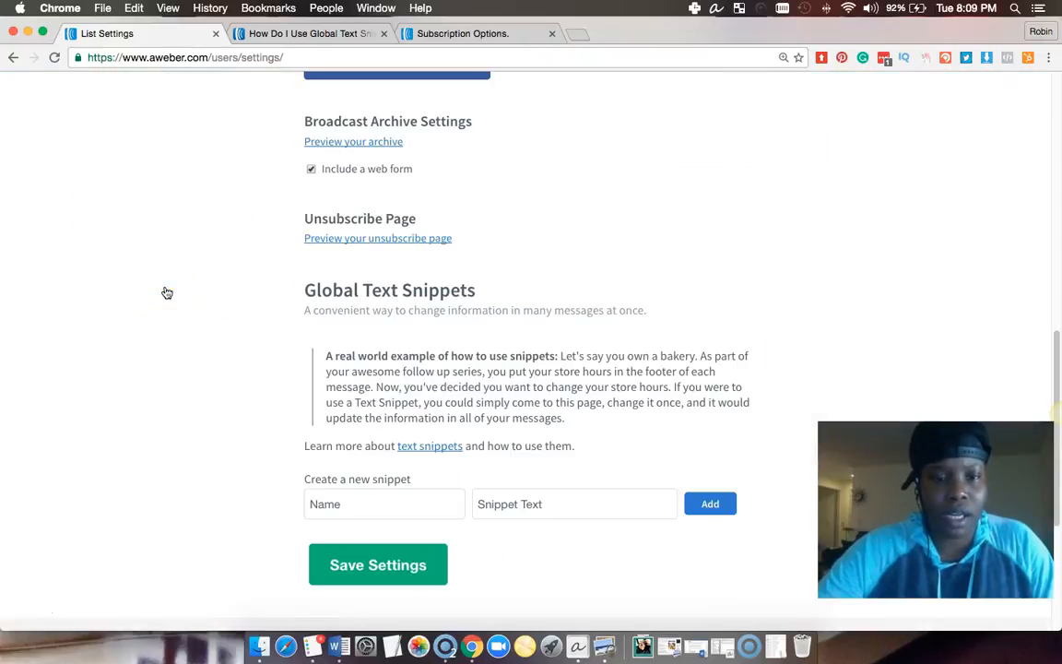
scroll(166, 291, up, 5)
scroll(170, 288, up, 2)
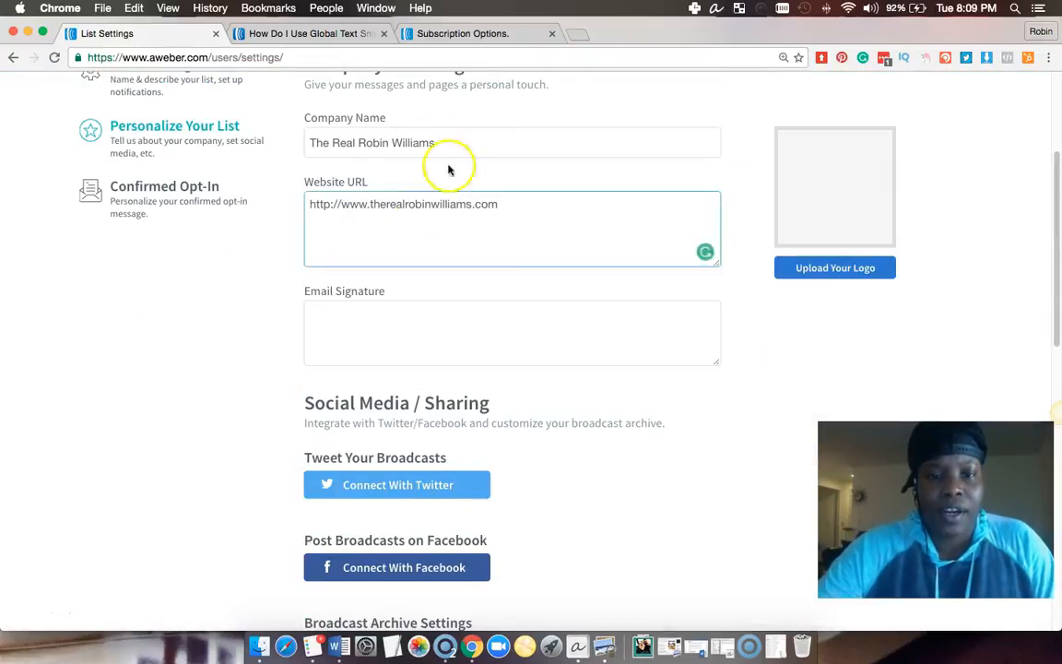
click(398, 218)
scroll(439, 158, up, 1)
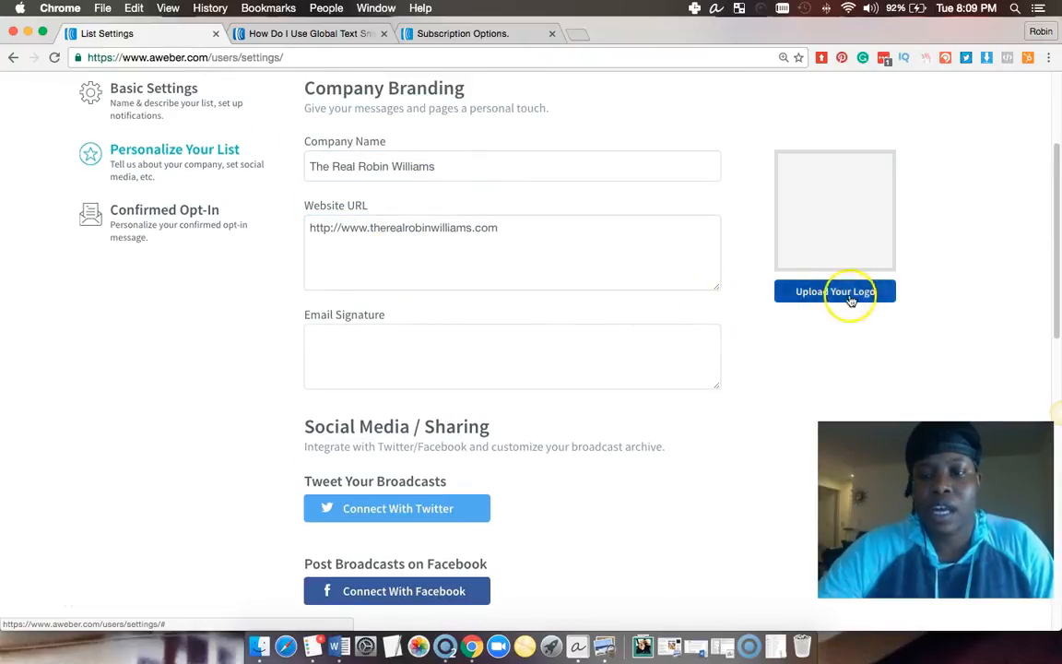
click(407, 337)
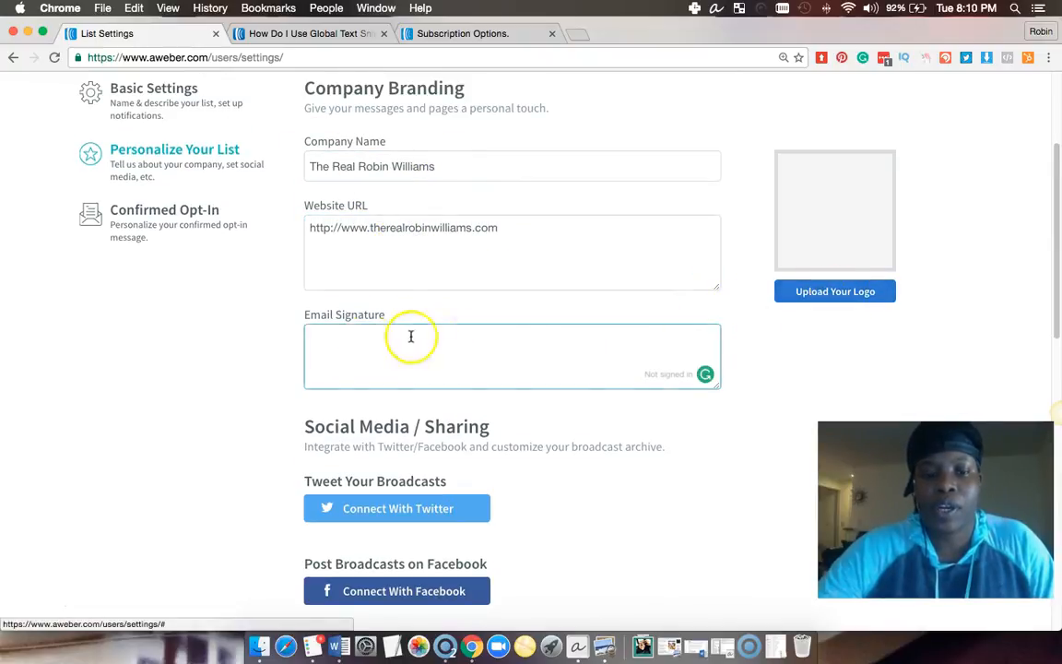
click(340, 344)
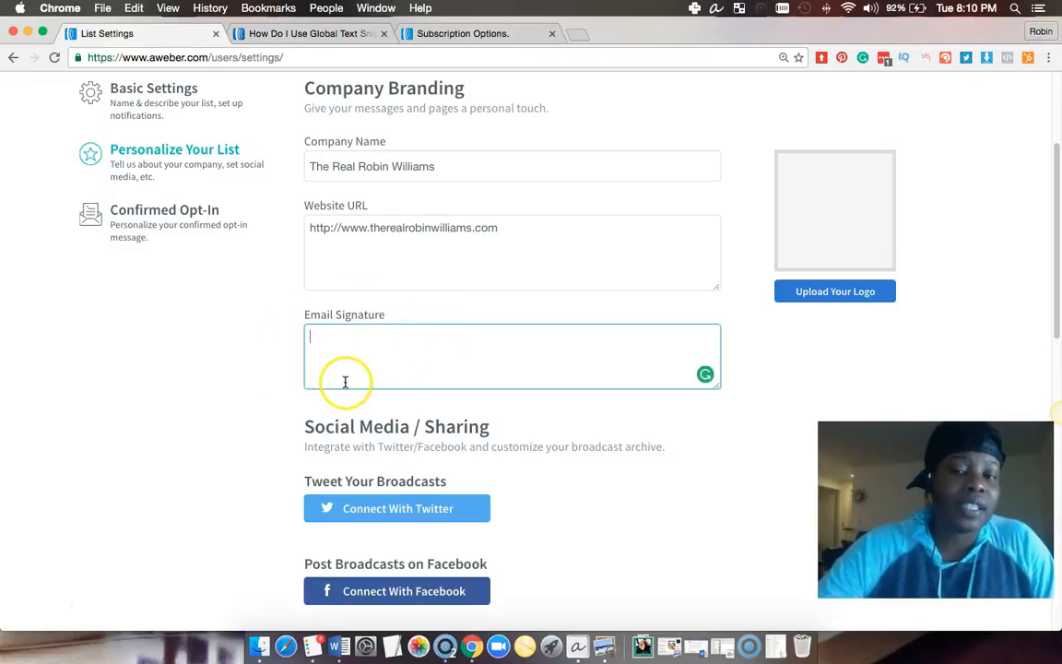
Review the options for sharing broadcasts on Twitter and Facebook, the broadcast archive settings and the unsubscribe page
scroll(394, 380, down, 1)
scroll(394, 379, down, 1)
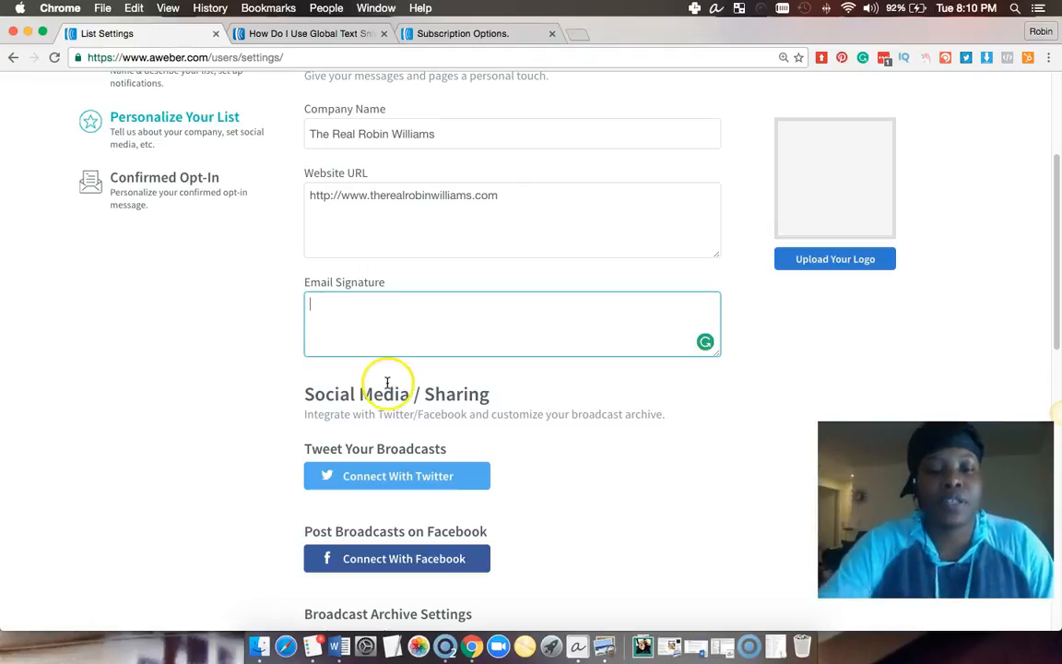
scroll(395, 382, down, 1)
scroll(397, 382, down, 1)
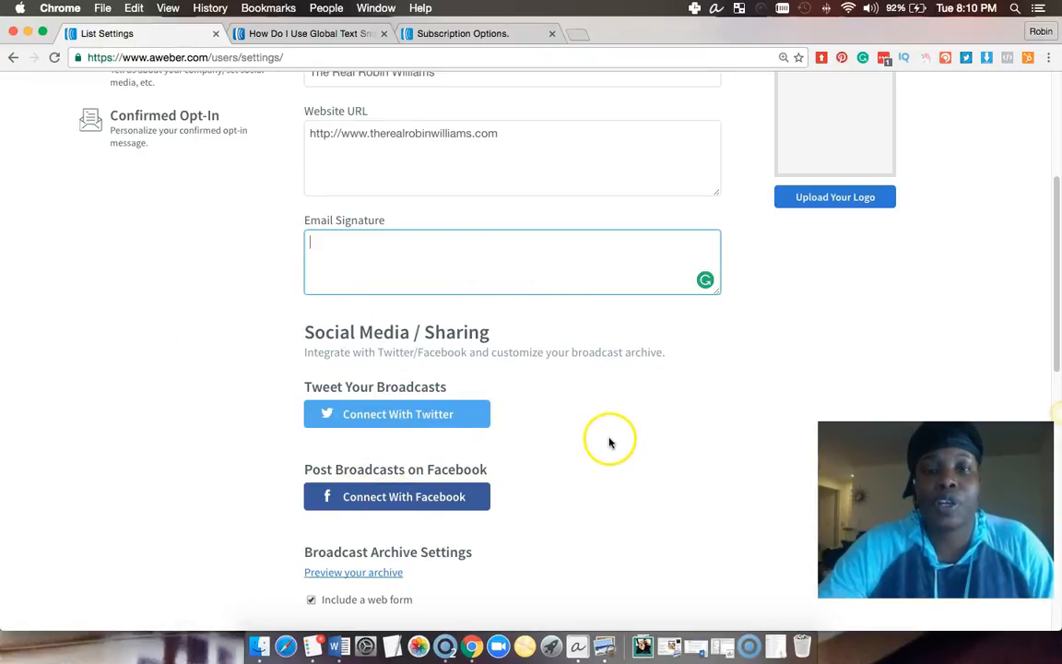
scroll(608, 443, down, 3)
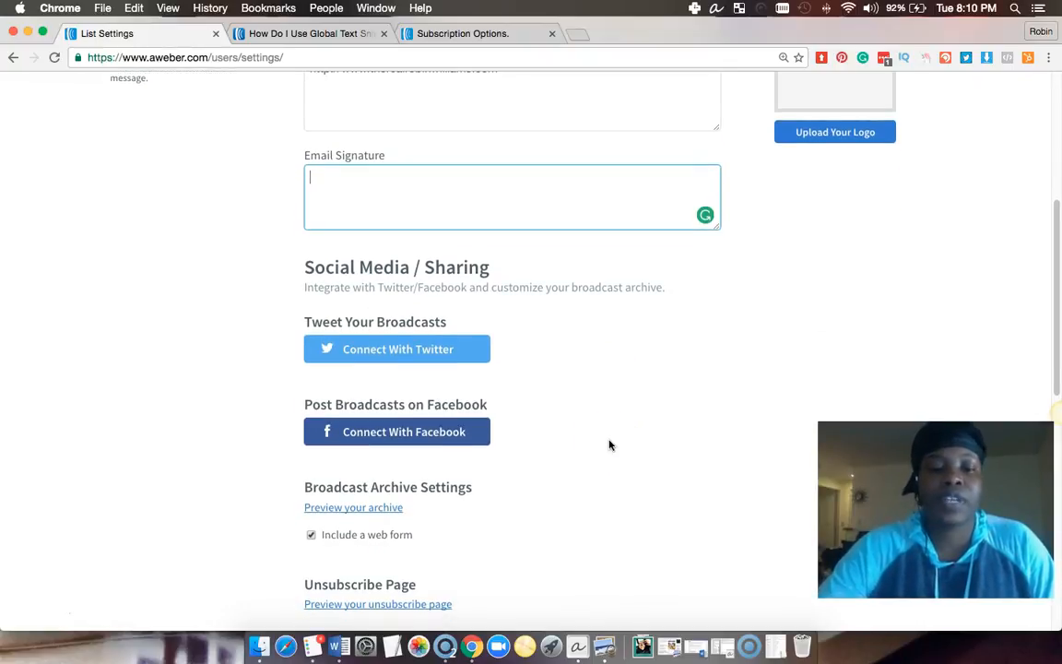
scroll(554, 445, down, 2)
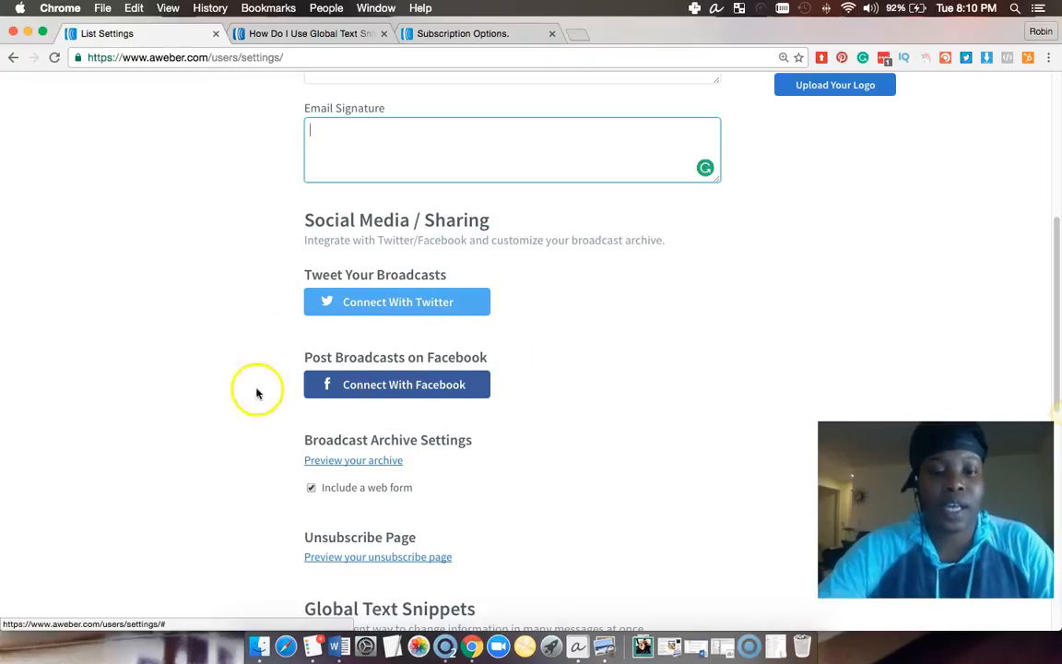
scroll(598, 532, down, 1)
Examine the Global Text Snippets example and the fields for creating a new snippet
scroll(597, 532, down, 5)
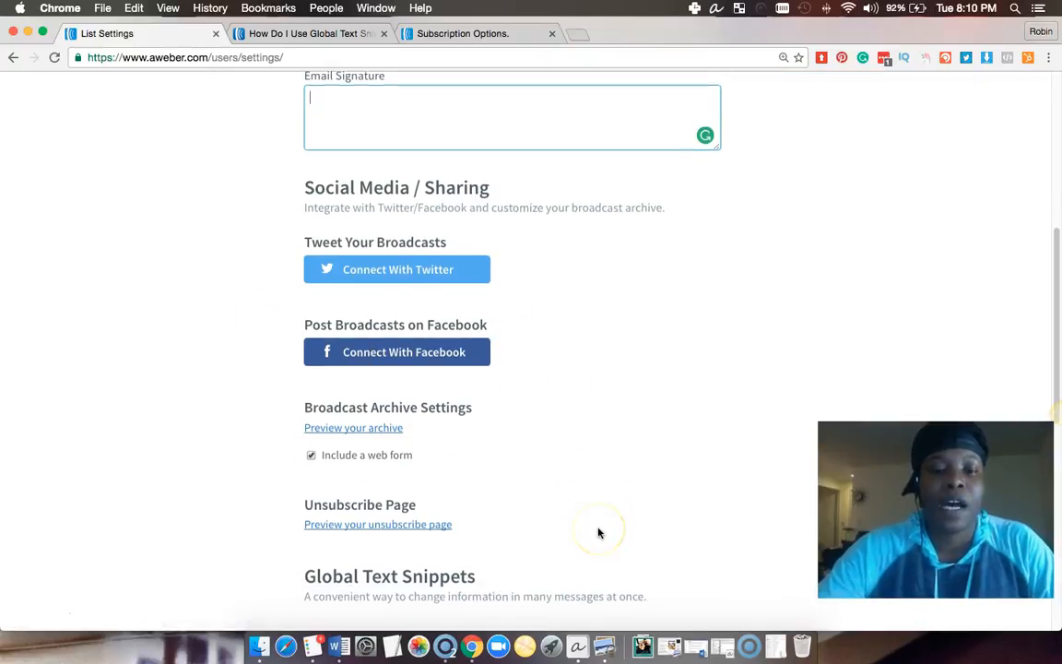
scroll(598, 532, down, 5)
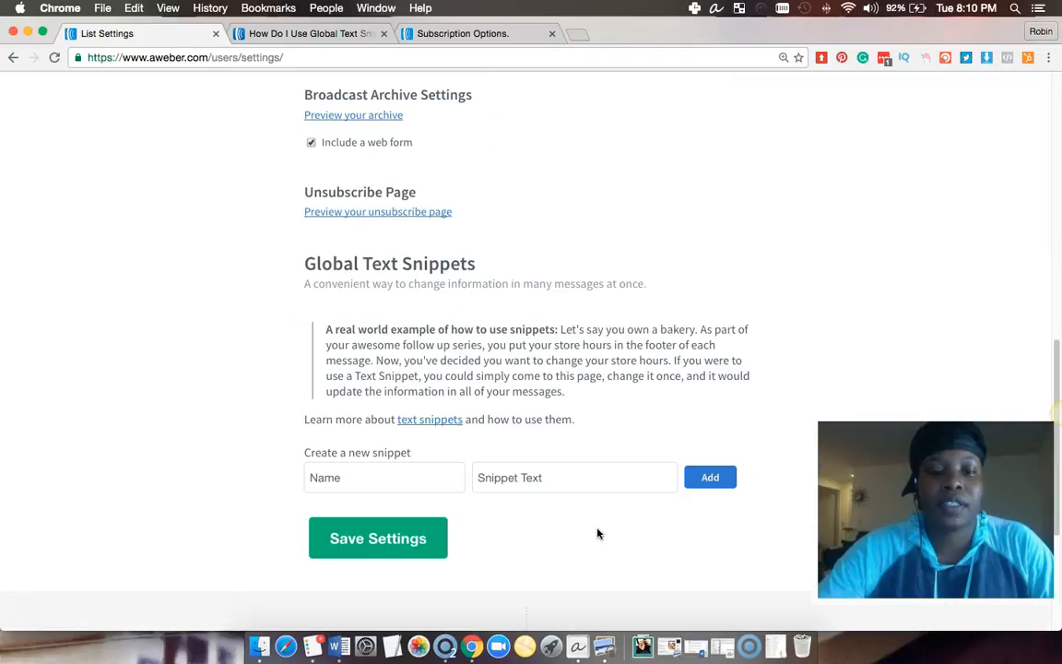
click(359, 451)
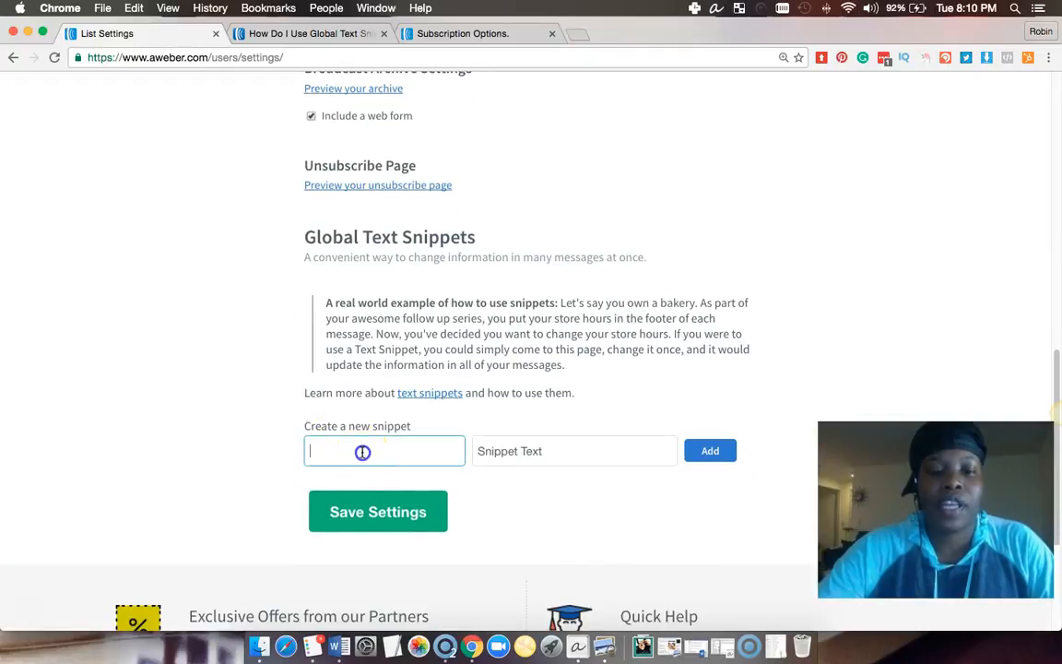
click(369, 452)
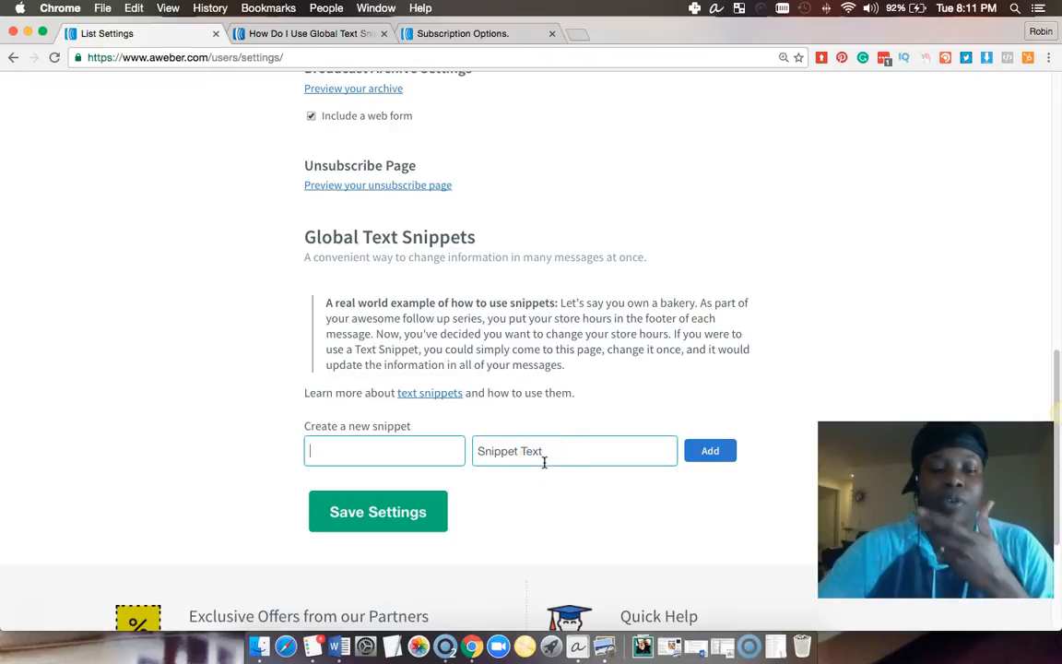
Open the list's Confirmed Opt-In settings and review the confirmation message's subject, body and closing
scroll(170, 385, up, 5)
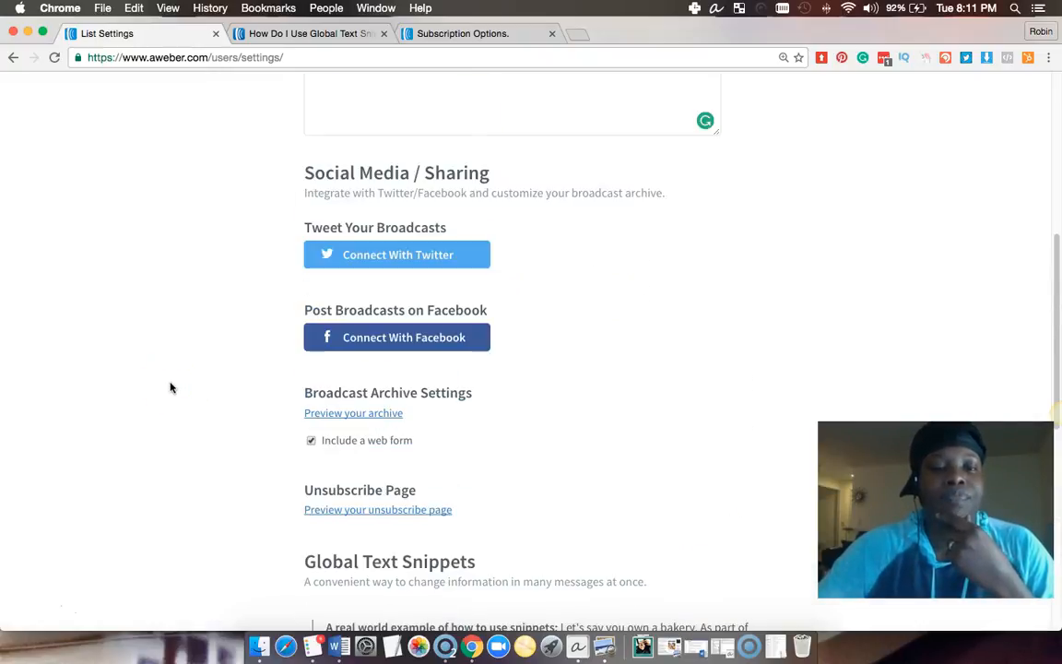
scroll(171, 387, up, 5)
scroll(199, 403, down, 10)
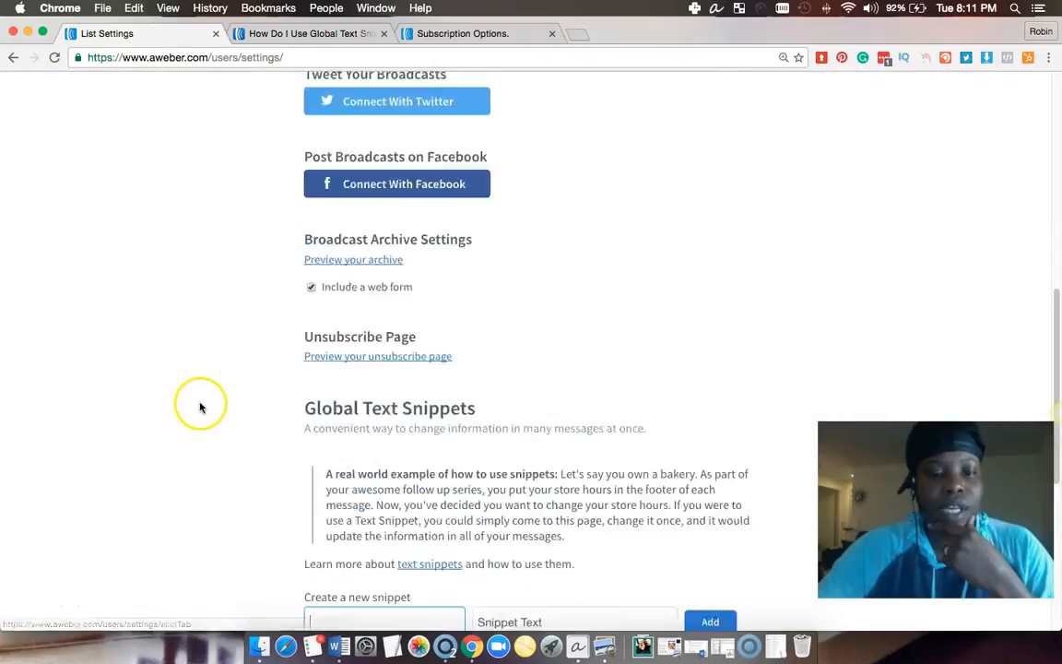
scroll(202, 406, up, 5)
scroll(201, 406, up, 5)
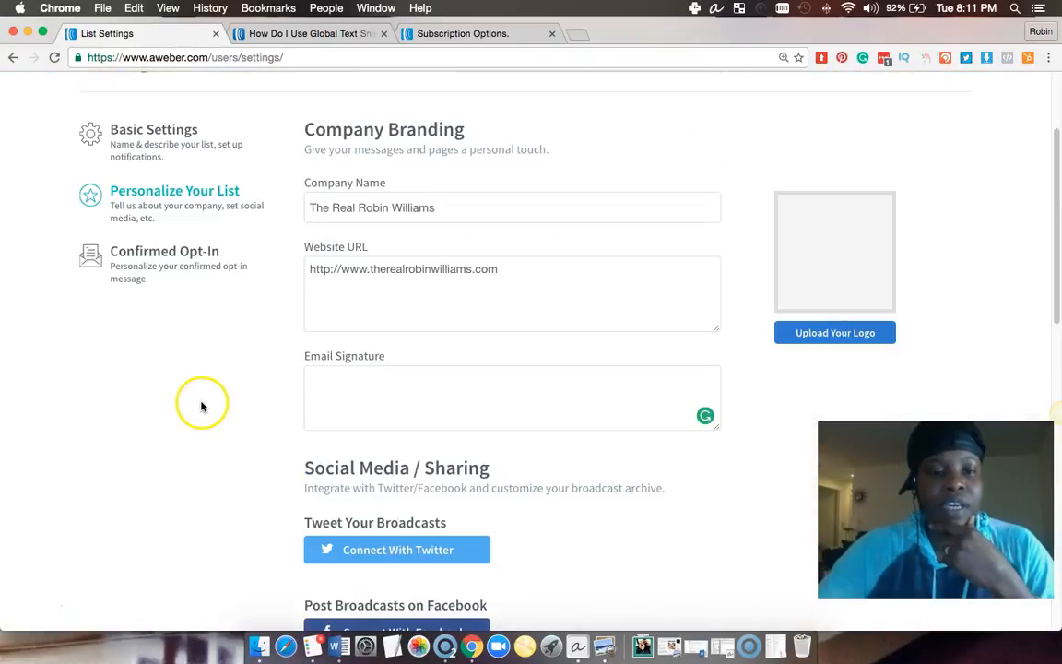
click(184, 254)
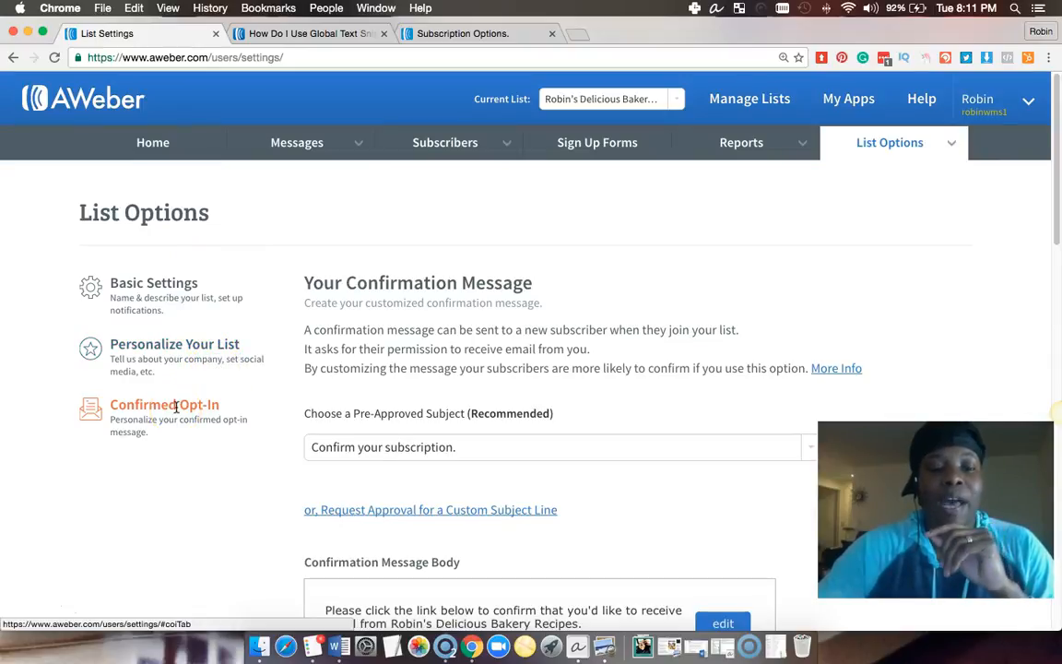
scroll(175, 407, down, 4)
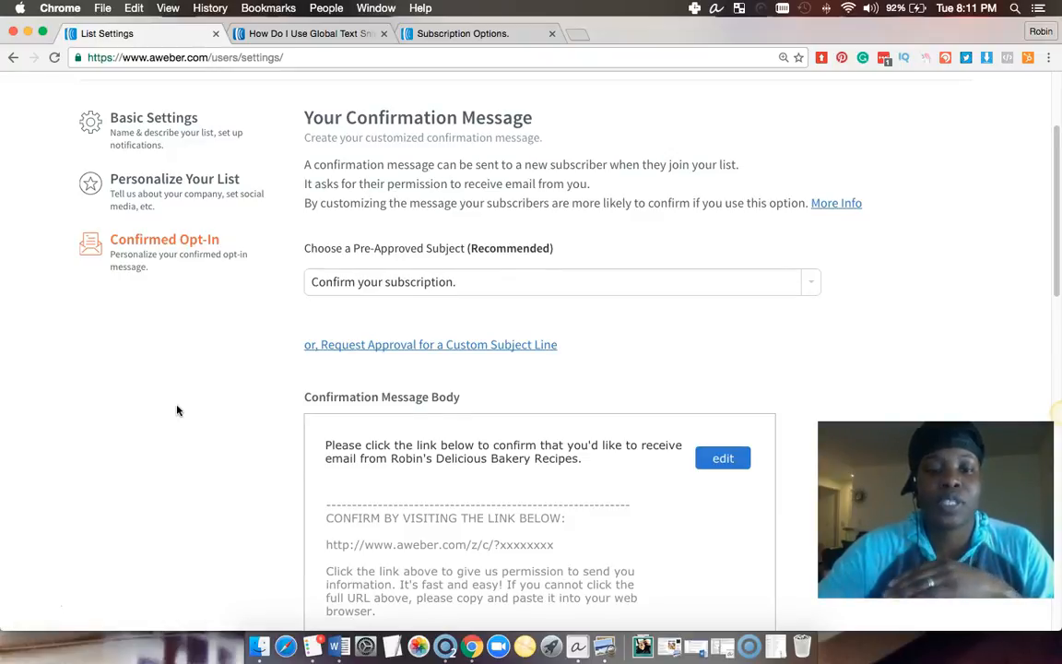
scroll(178, 410, down, 5)
scroll(636, 267, up, 1)
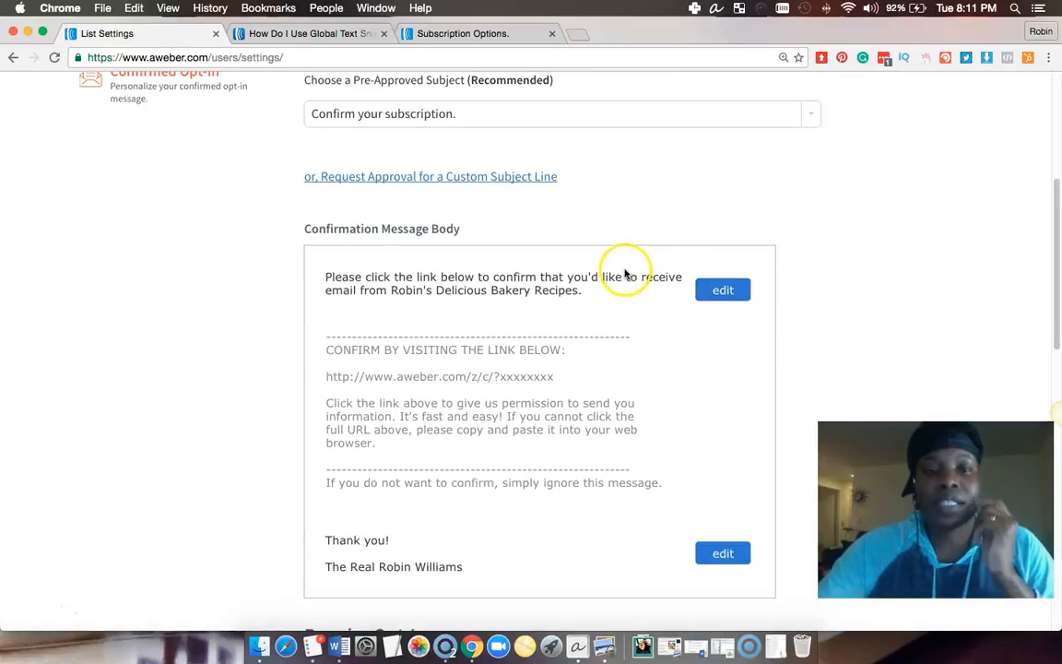
scroll(623, 272, up, 1)
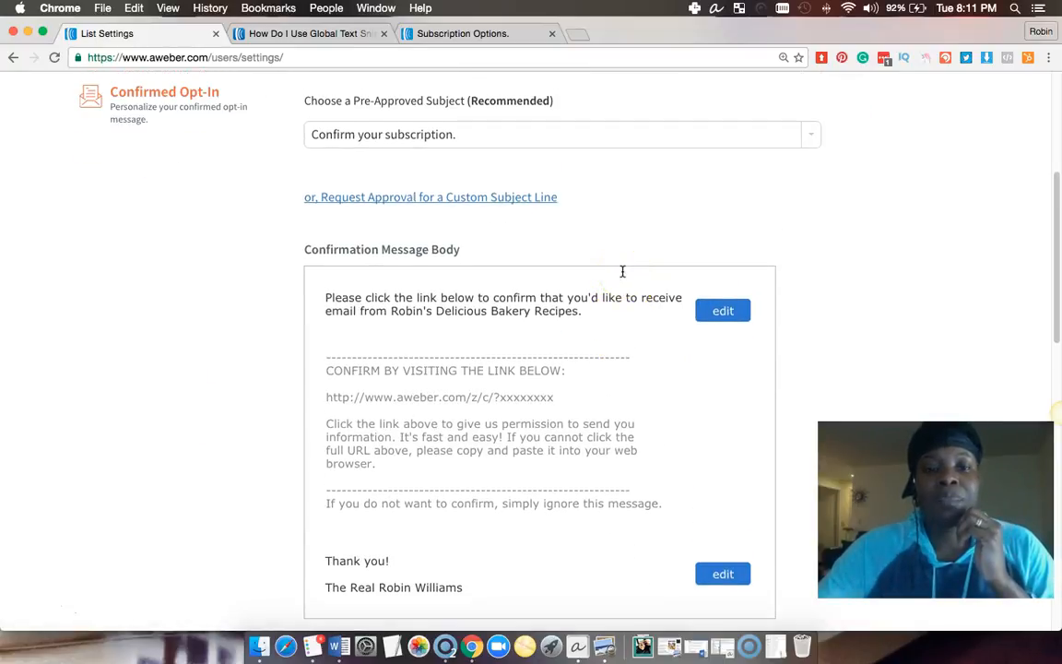
Turn off the confirmed opt-in email for web forms and confirm disabling it
scroll(623, 272, down, 10)
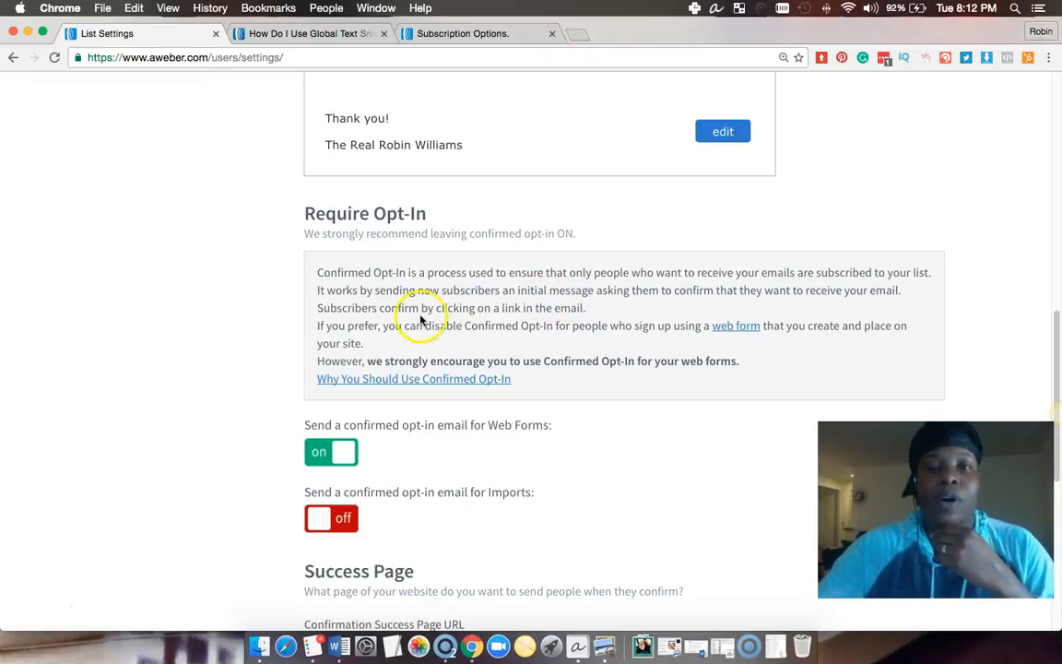
scroll(420, 311, down, 1)
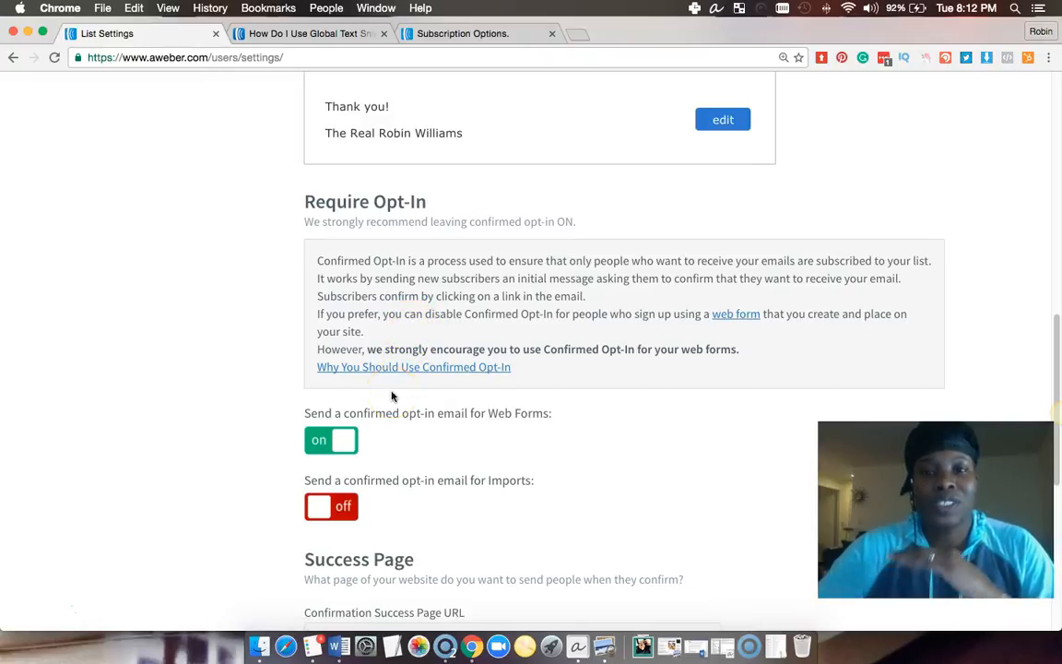
click(337, 443)
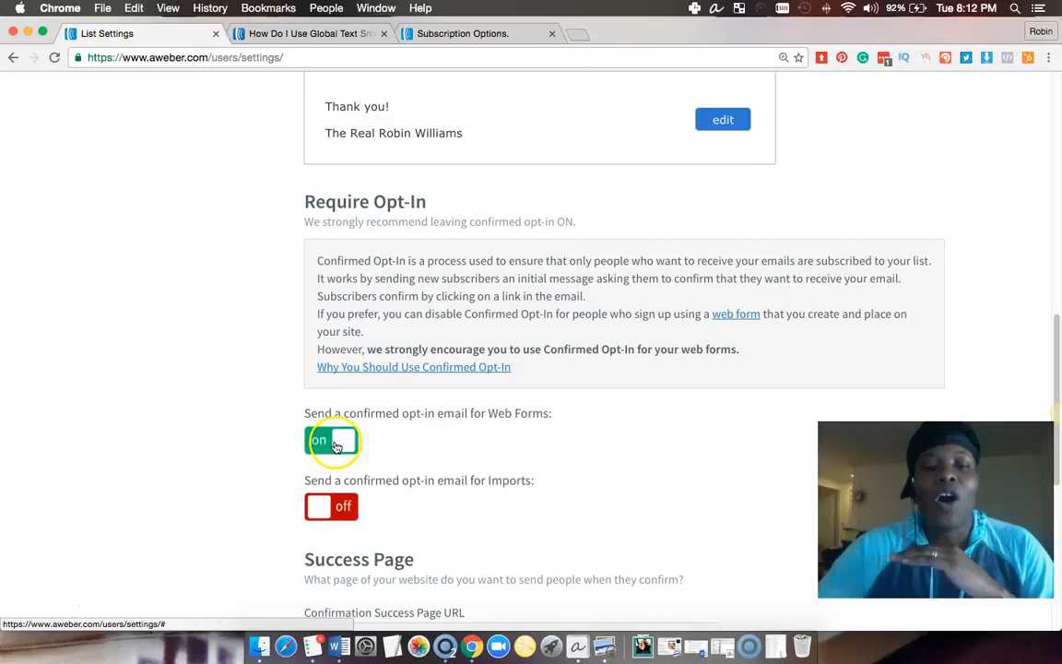
scroll(336, 446, down, 3)
click(337, 314)
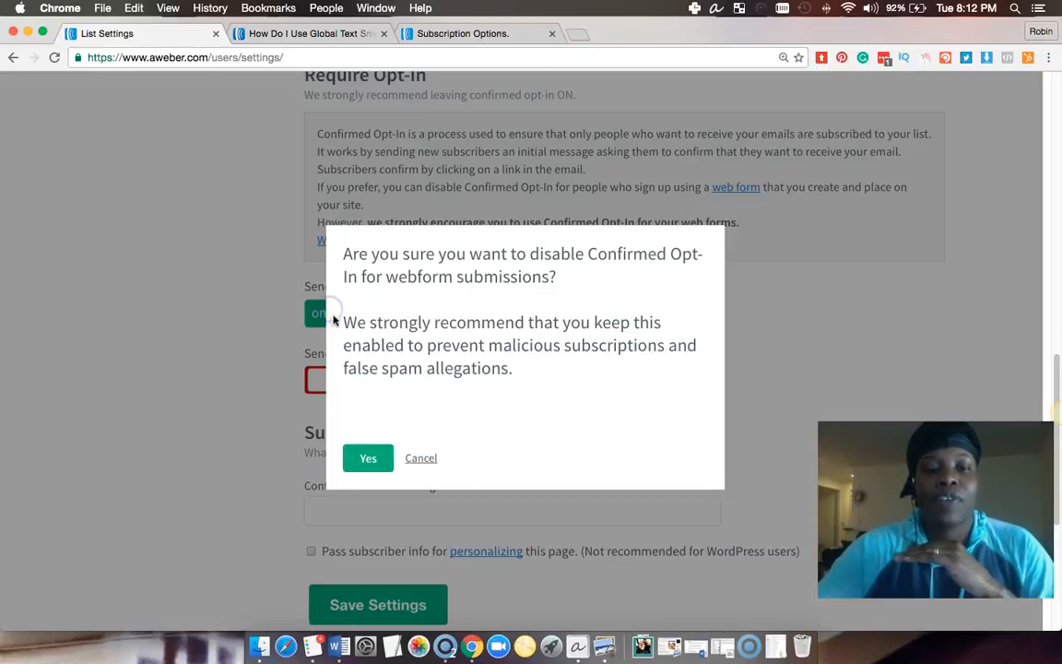
click(365, 460)
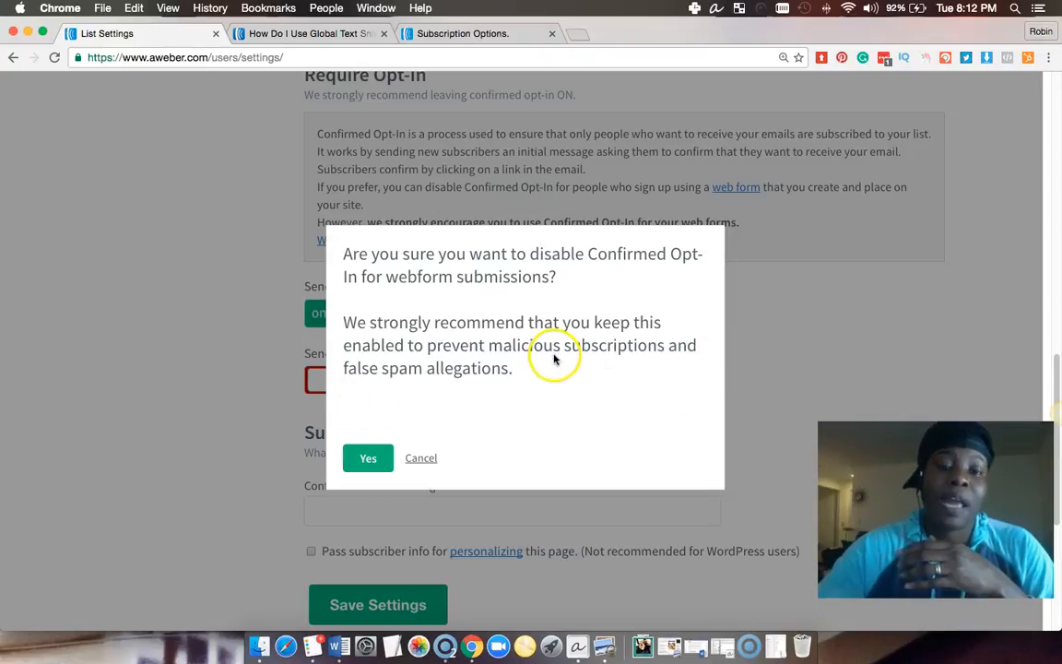
click(369, 461)
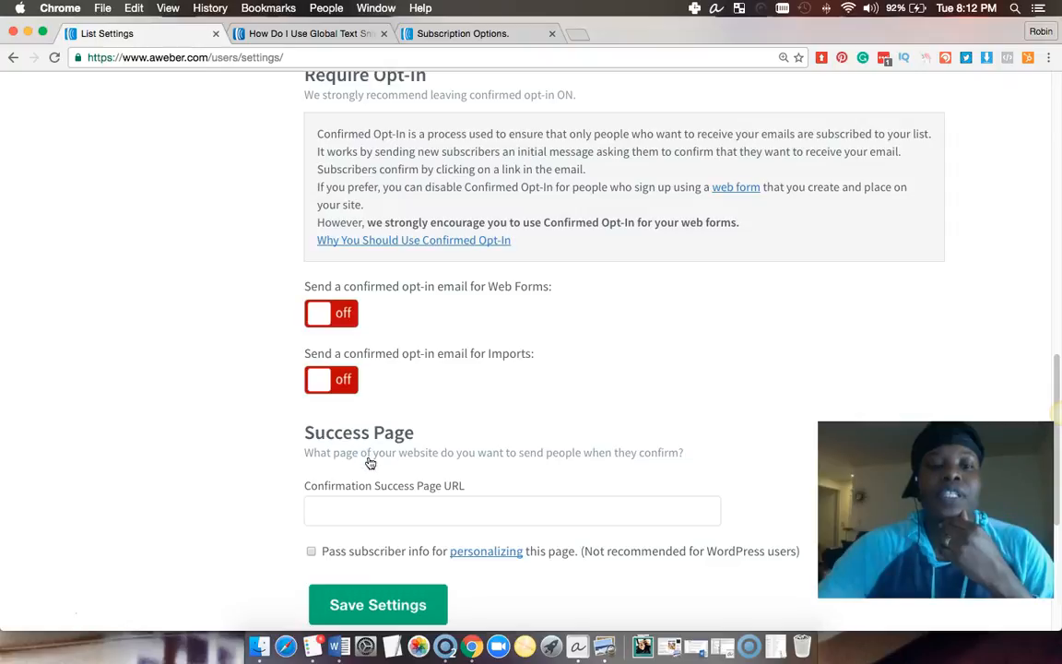
Inspect the Success Page options and the empty Confirmation Success Page URL field
scroll(443, 324, down, 2)
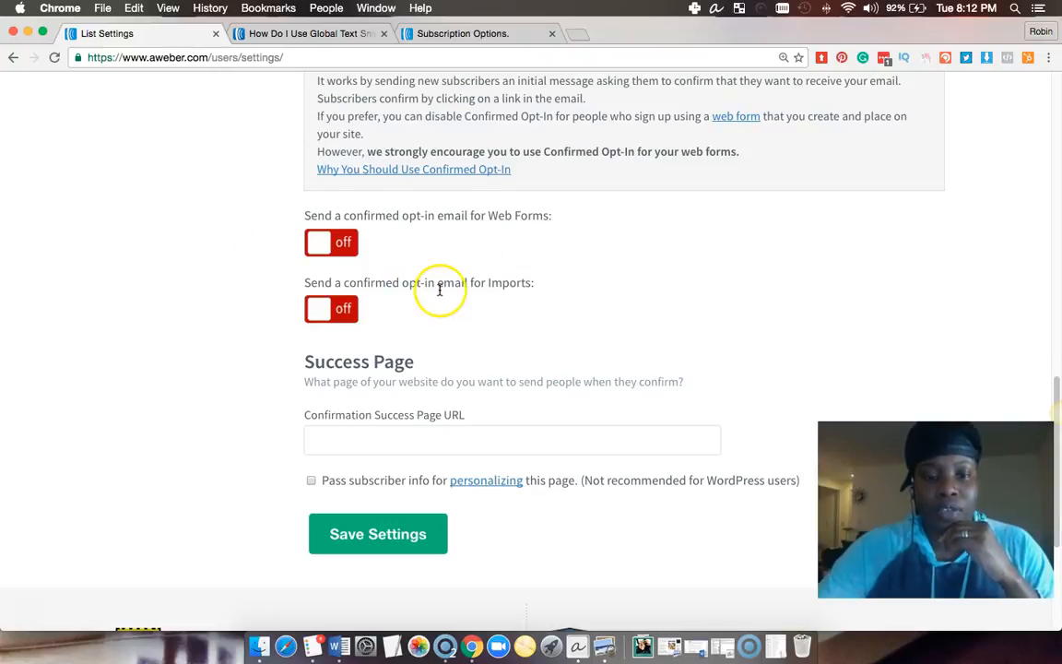
scroll(438, 288, down, 2)
click(398, 366)
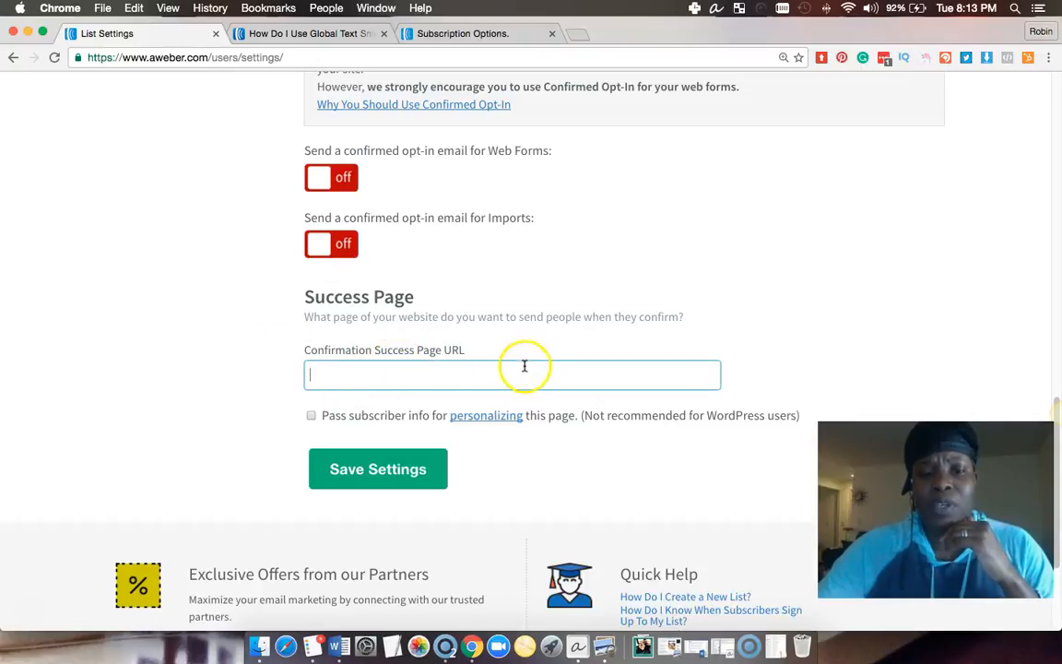
Save the list's Confirmed Opt-In settings, leaving the Confirmation Success Page URL empty
scroll(532, 368, up, 1)
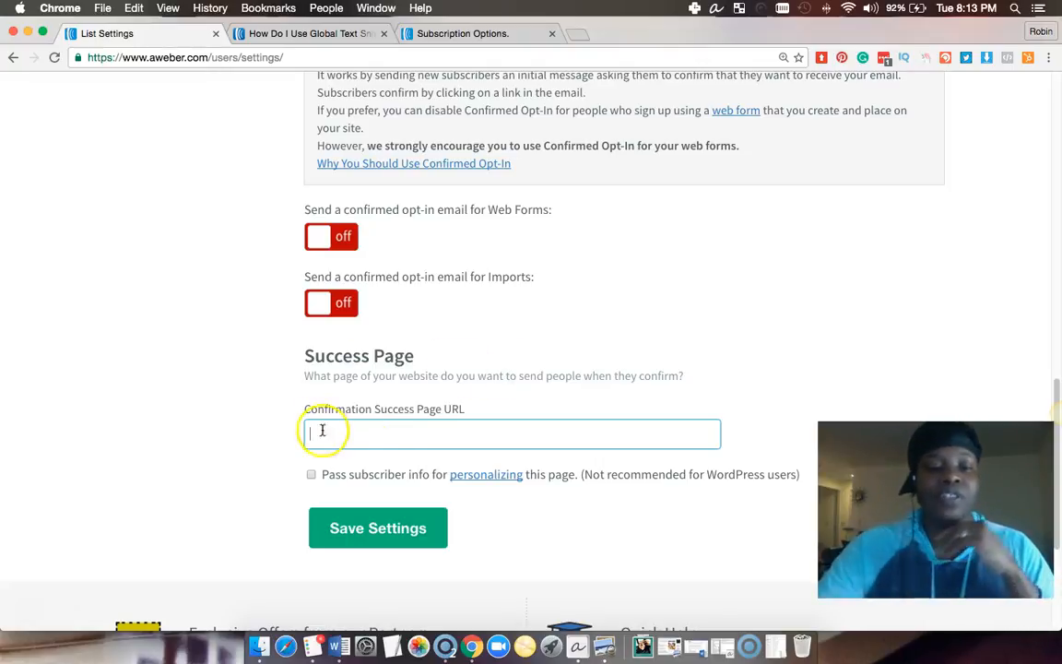
scroll(434, 424, up, 5)
scroll(433, 420, up, 12)
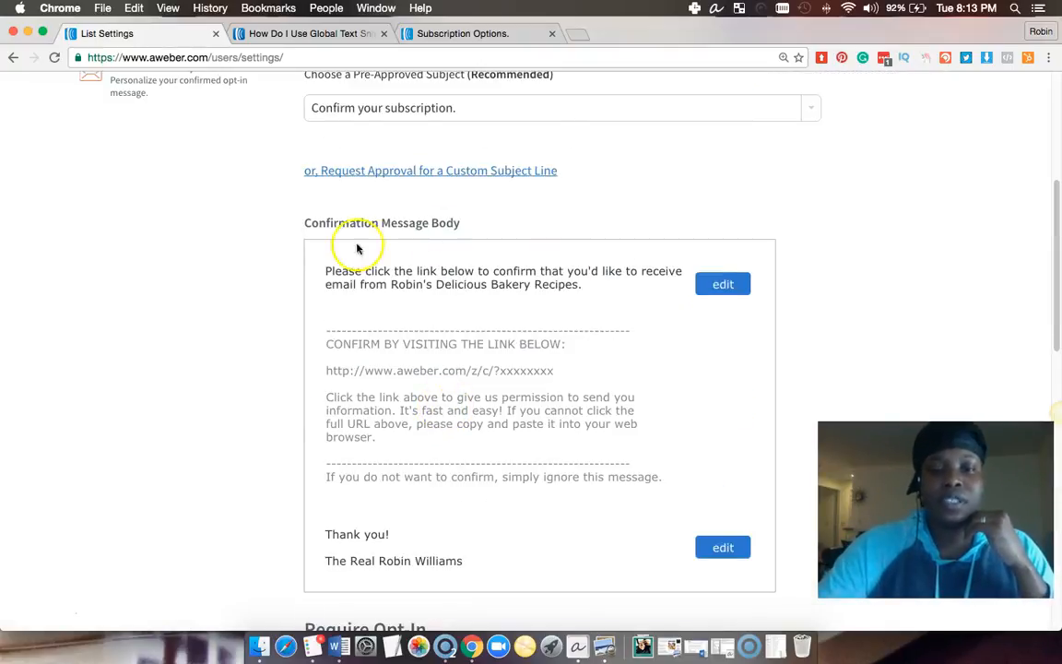
scroll(402, 415, up, 5)
scroll(399, 408, down, 5)
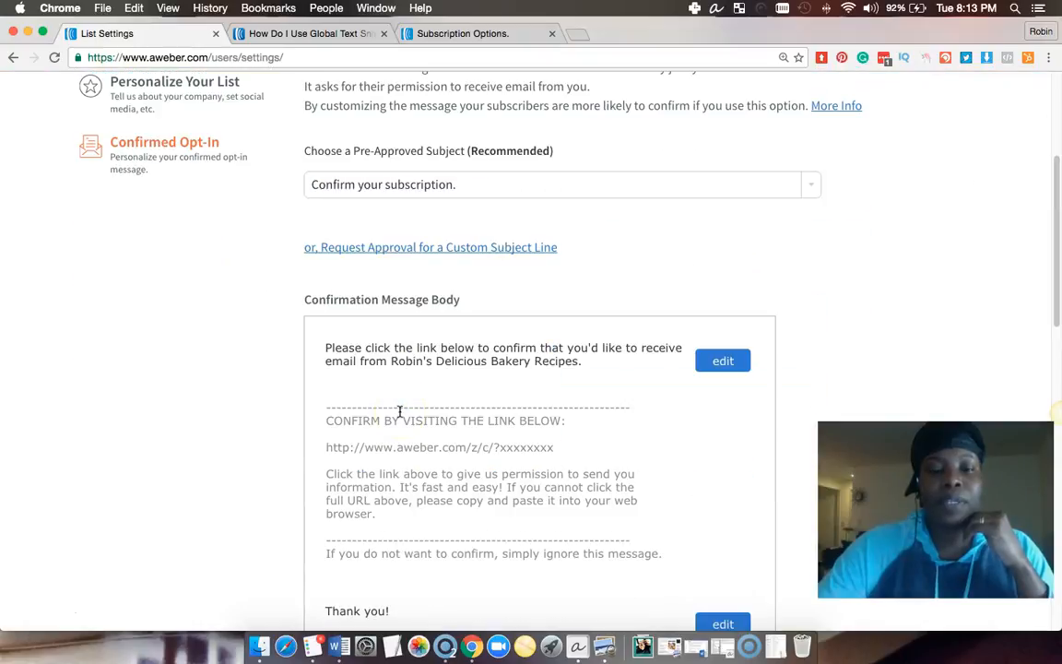
scroll(391, 414, down, 15)
scroll(390, 412, down, 1)
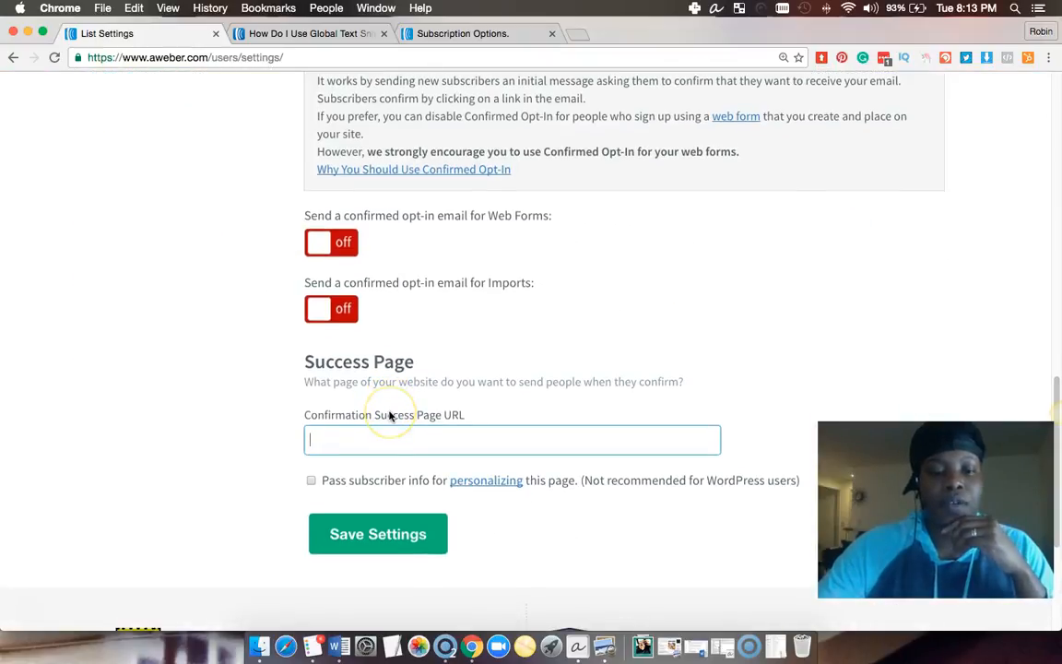
click(379, 533)
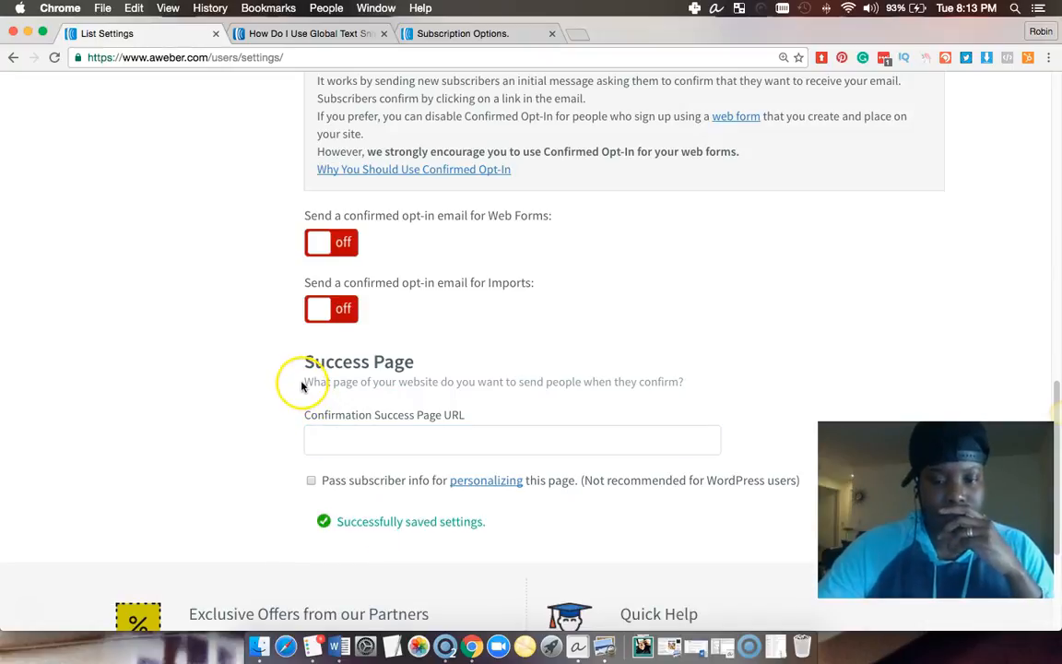
scroll(301, 386, up, 10)
scroll(302, 386, down, 11)
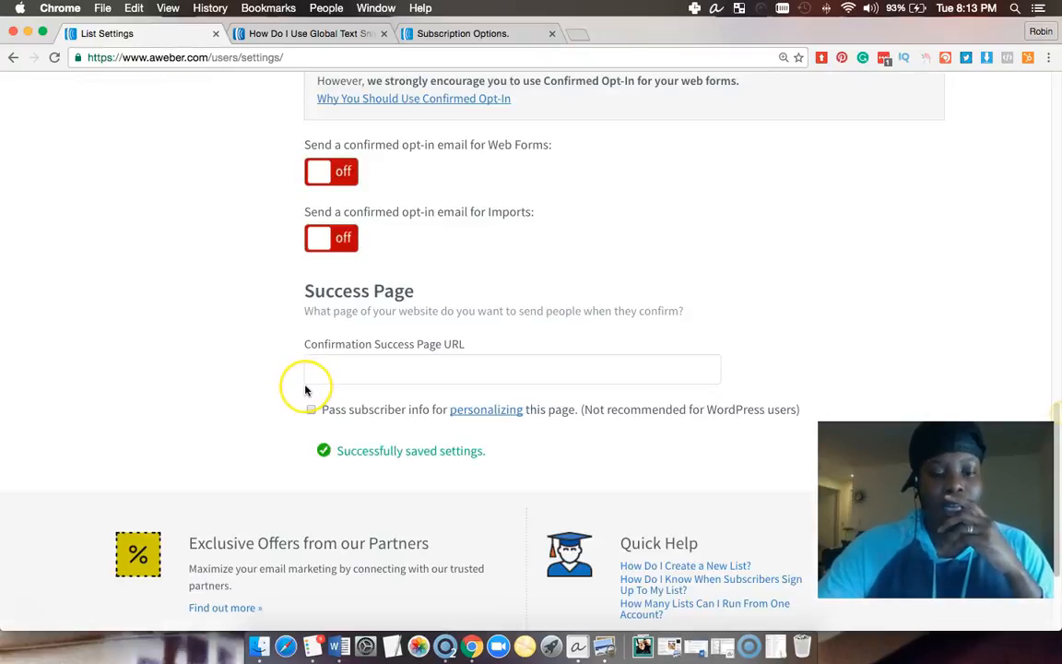
Open the Account Overview and examine the List Stats table, including the row of the new Delicious Bakery Recipes list
scroll(306, 390, up, 15)
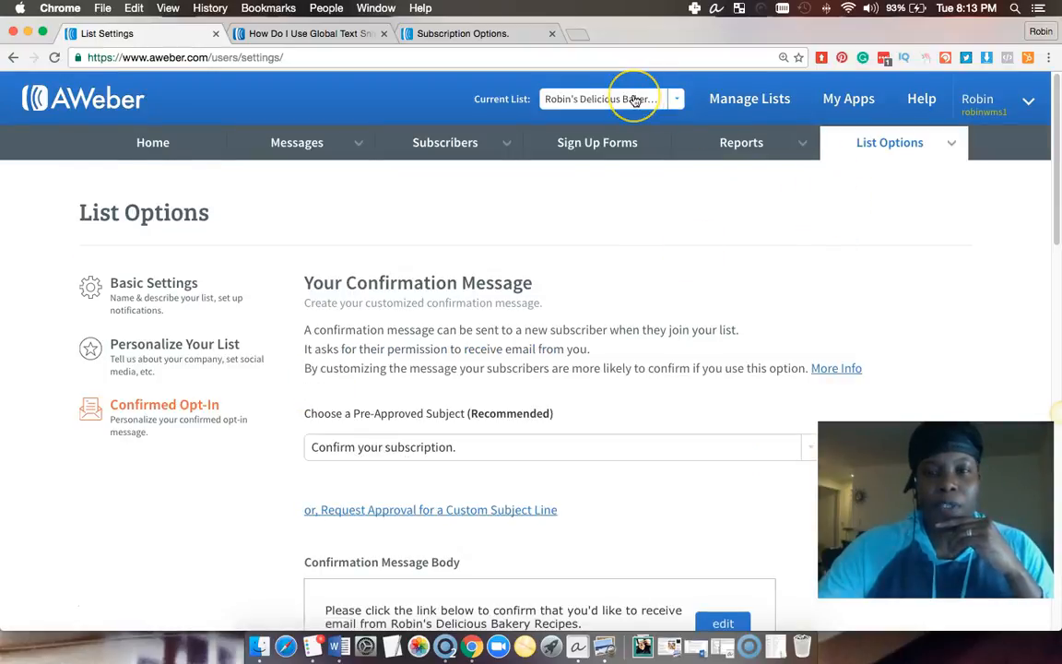
click(743, 108)
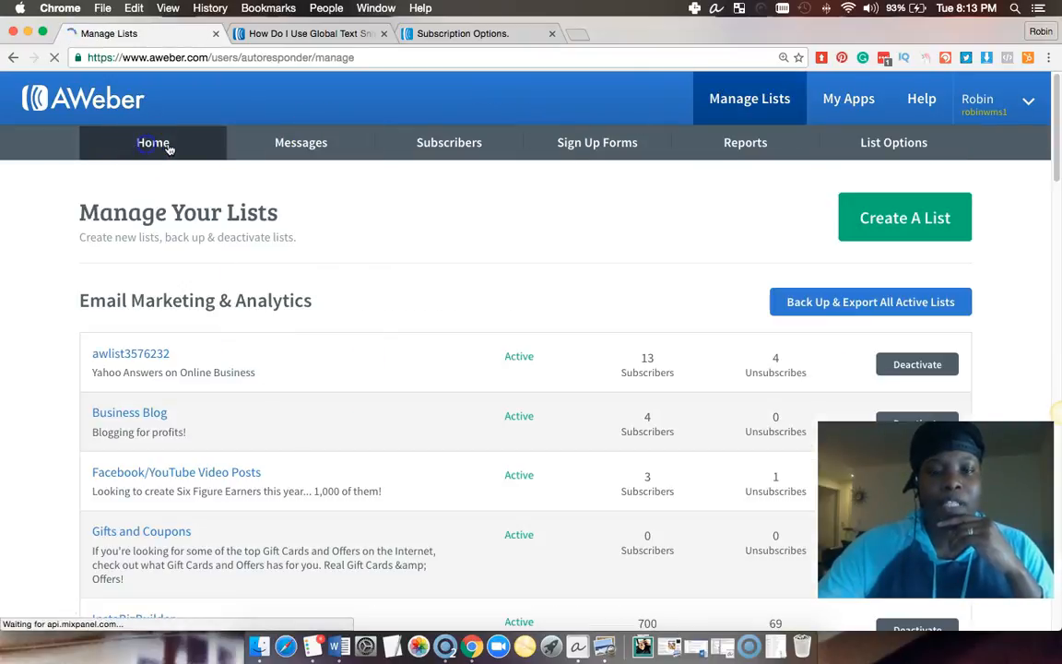
click(335, 151)
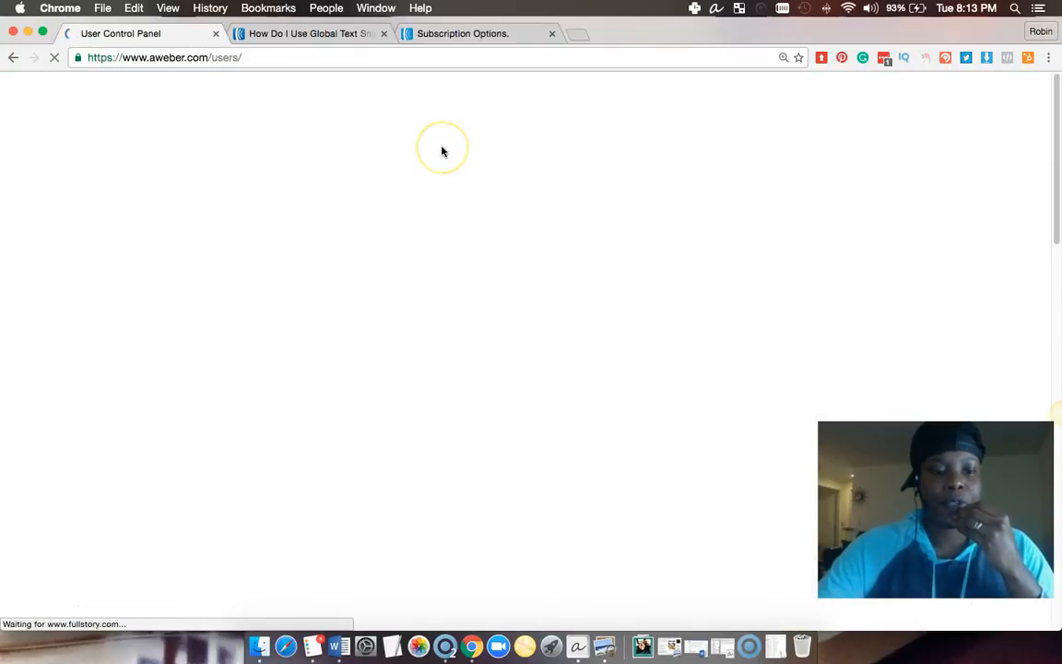
scroll(557, 225, down, 10)
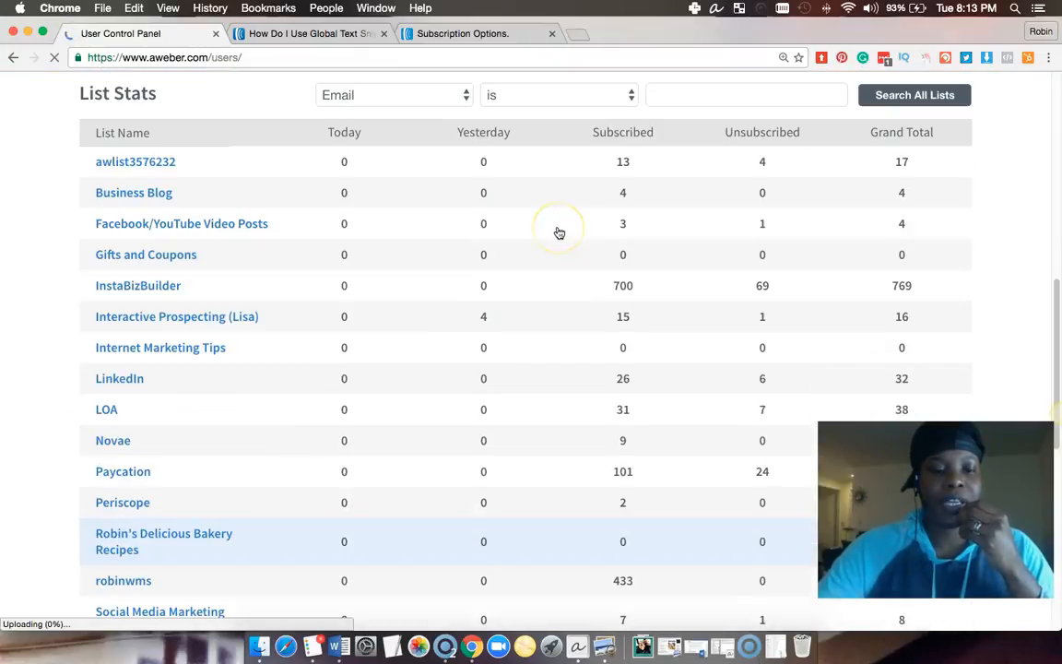
scroll(559, 232, down, 5)
scroll(558, 233, up, 1)
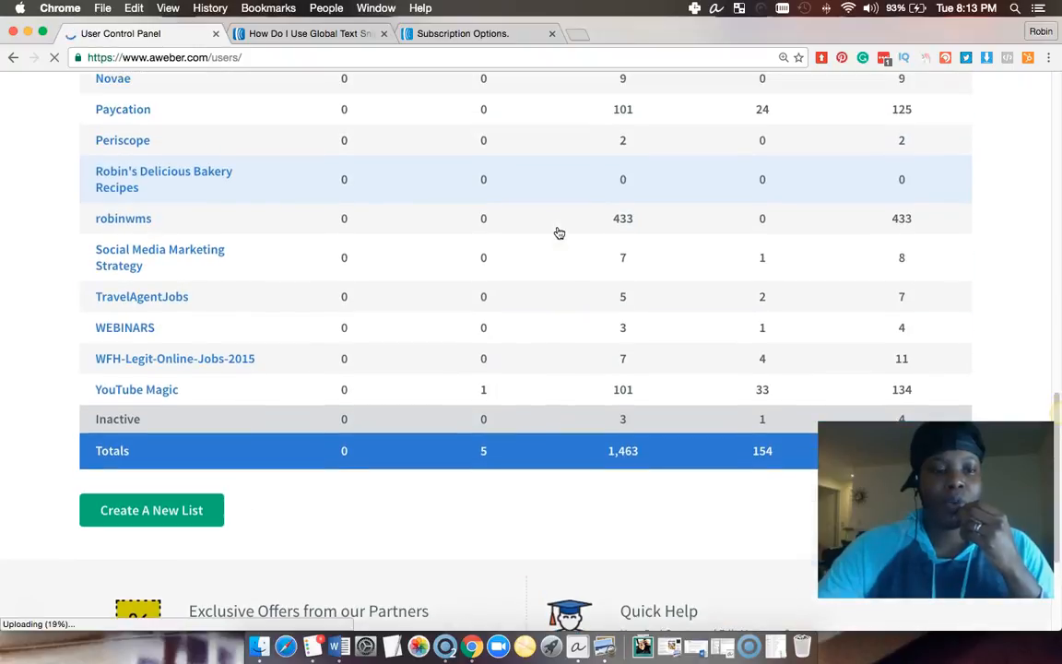
scroll(557, 231, up, 4)
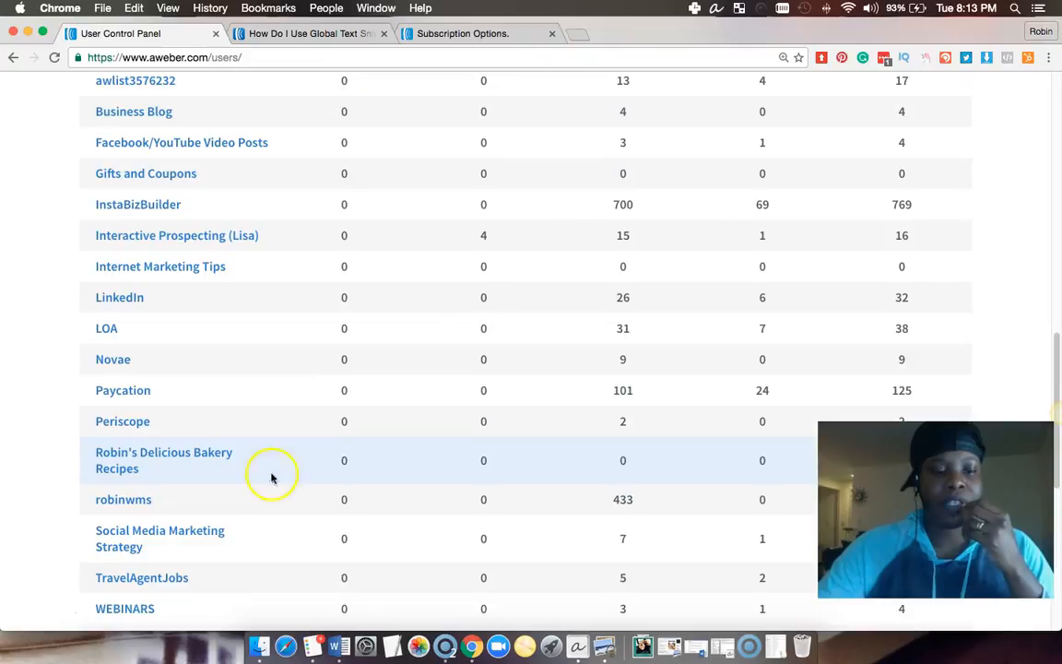
scroll(241, 427, up, 3)
scroll(241, 427, down, 5)
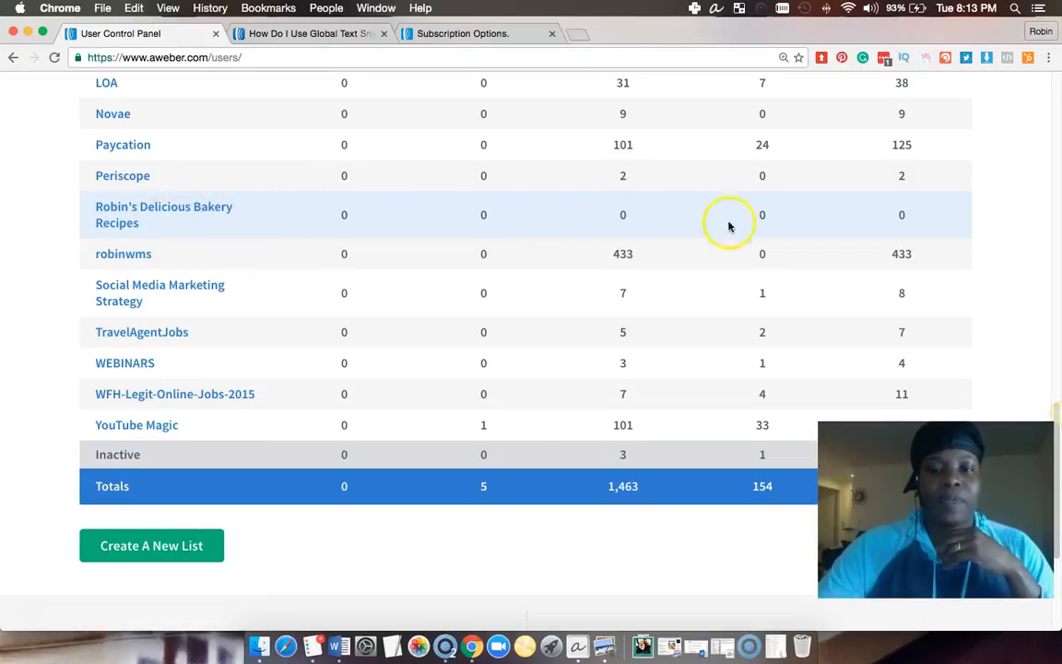
scroll(728, 226, up, 1)
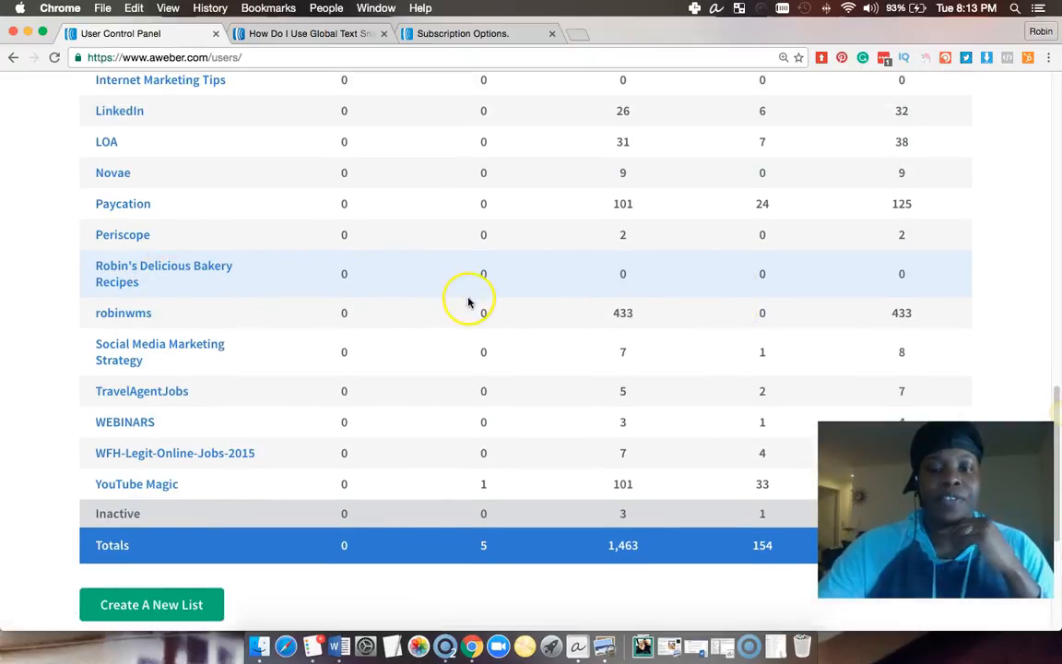
scroll(468, 303, up, 5)
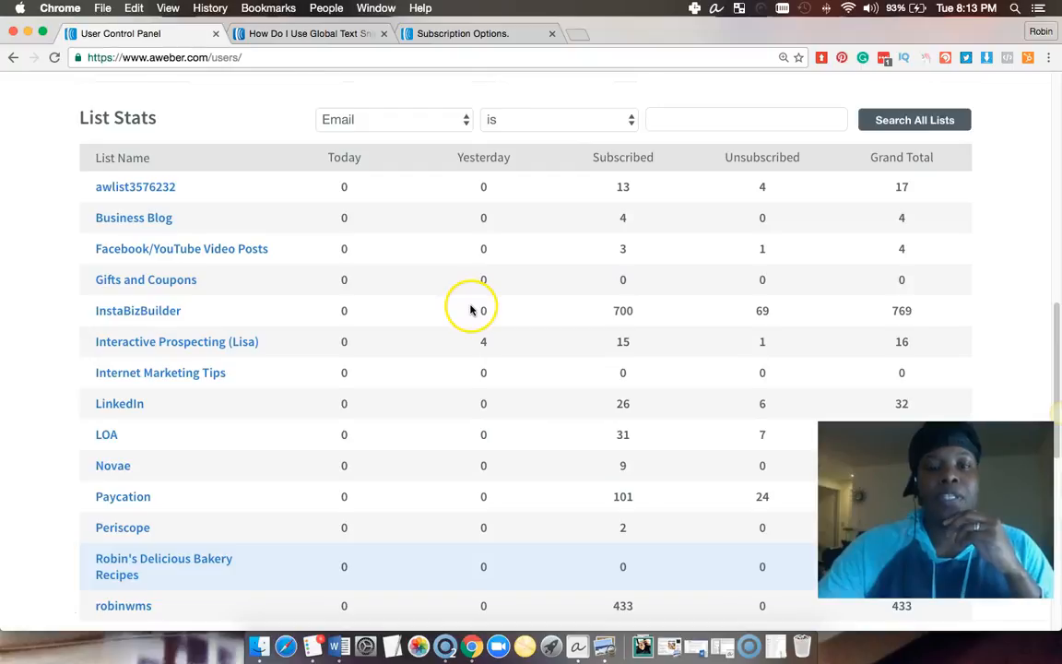
scroll(470, 310, up, 14)
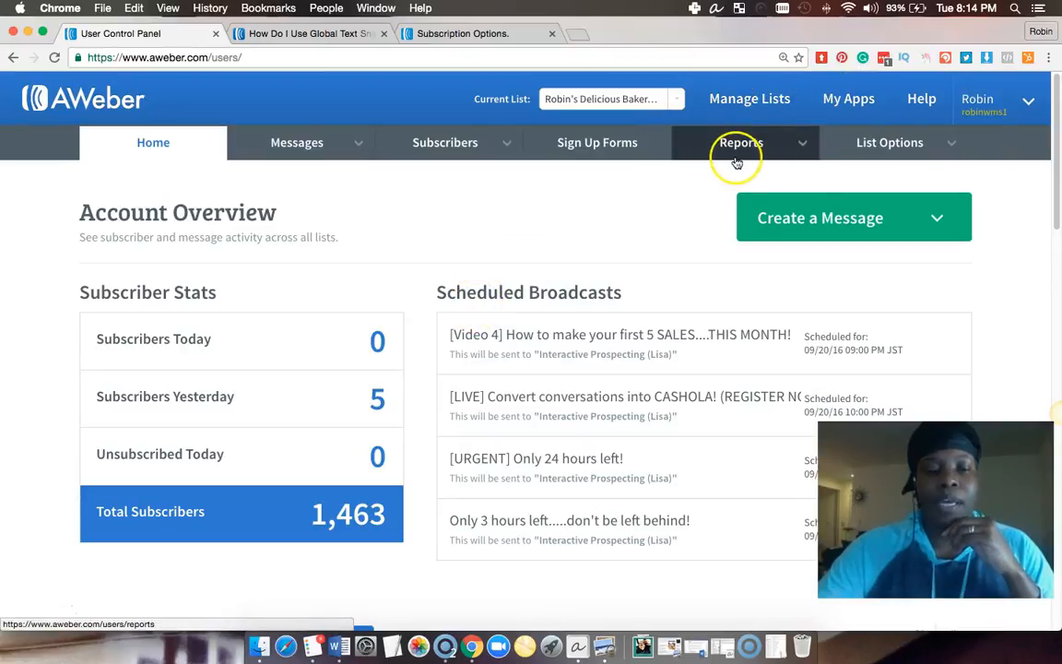
Open the list management page and look through the active and inactive lists and their deactivate and reactivate options
click(764, 105)
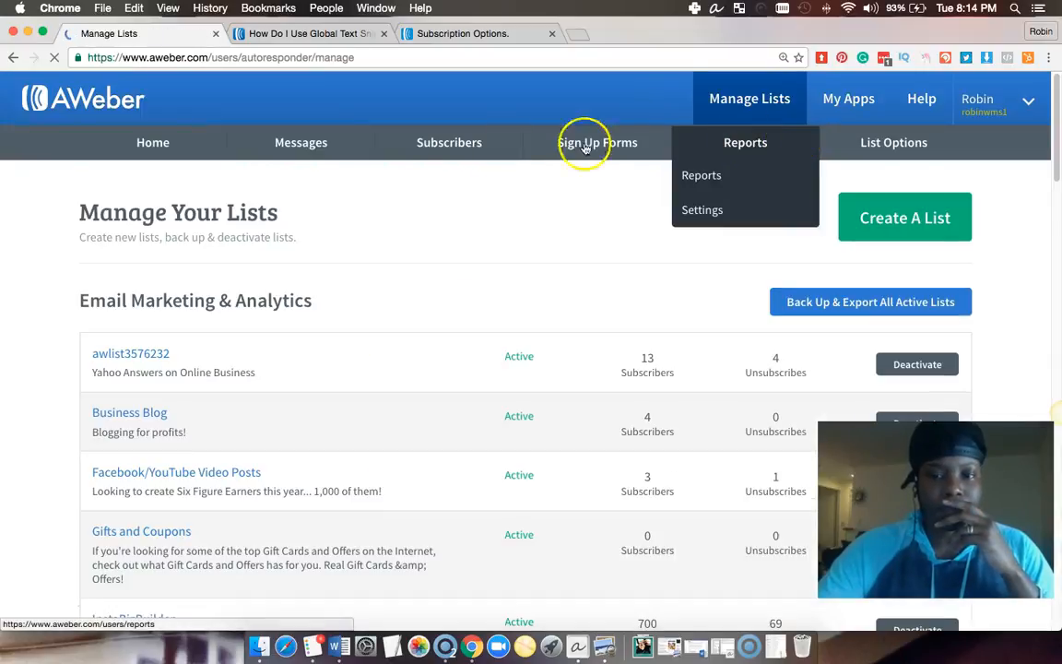
scroll(435, 181, down, 1)
scroll(435, 182, down, 3)
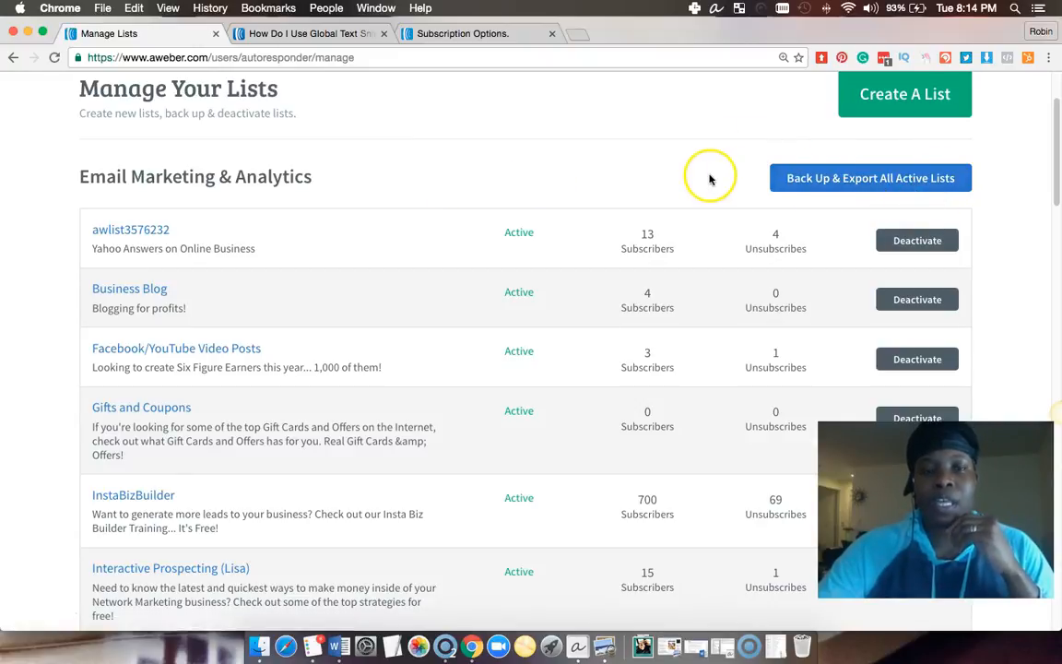
scroll(829, 143, up, 2)
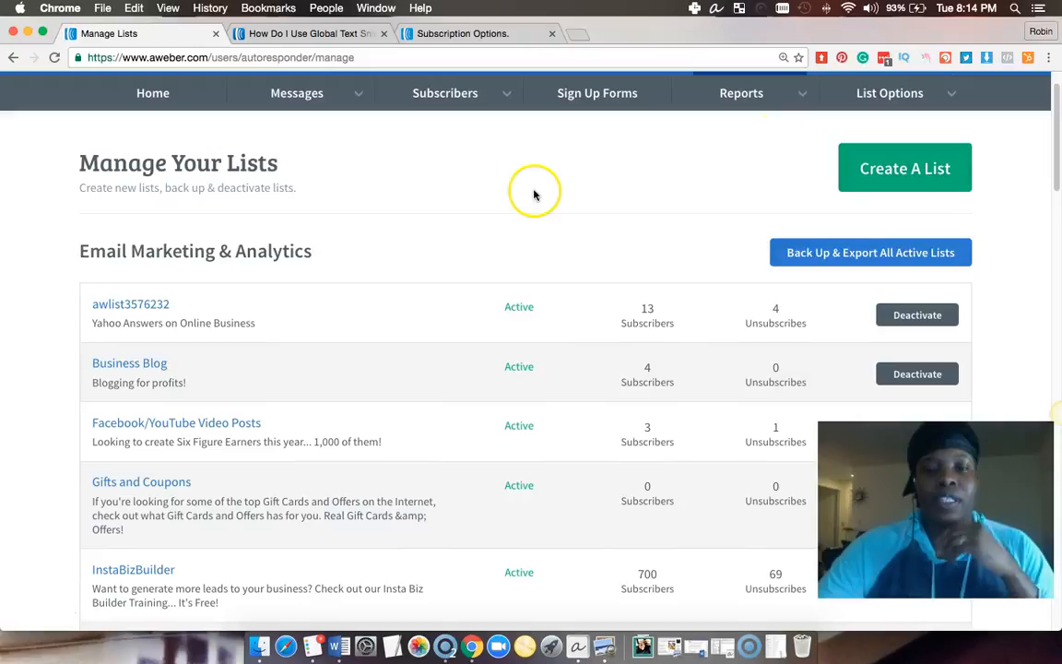
scroll(521, 211, down, 1)
scroll(522, 214, down, 1)
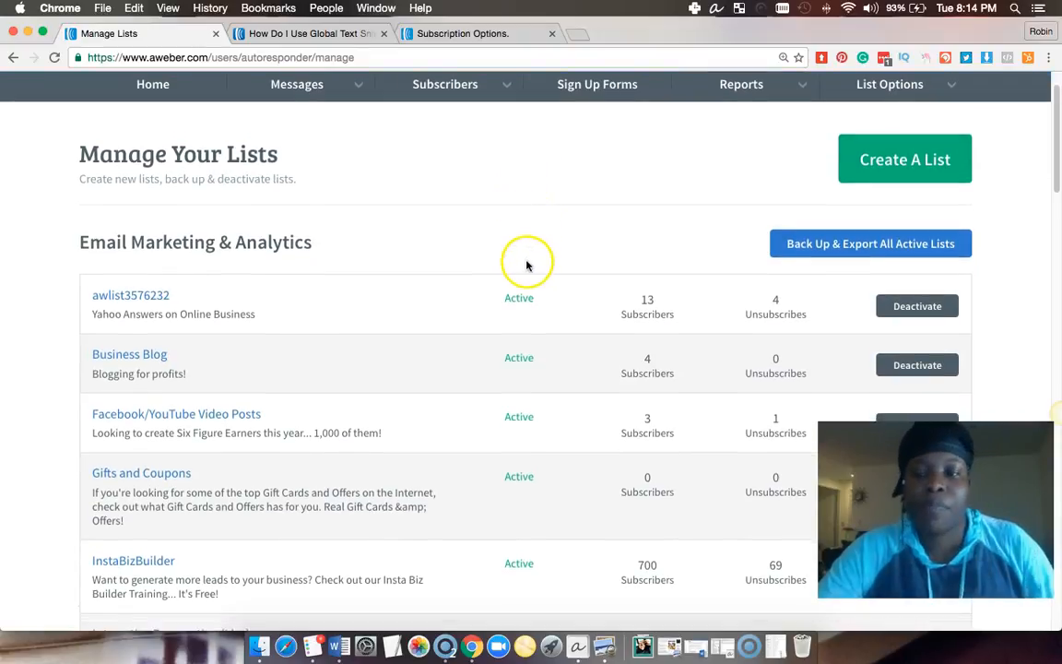
scroll(511, 240, down, 5)
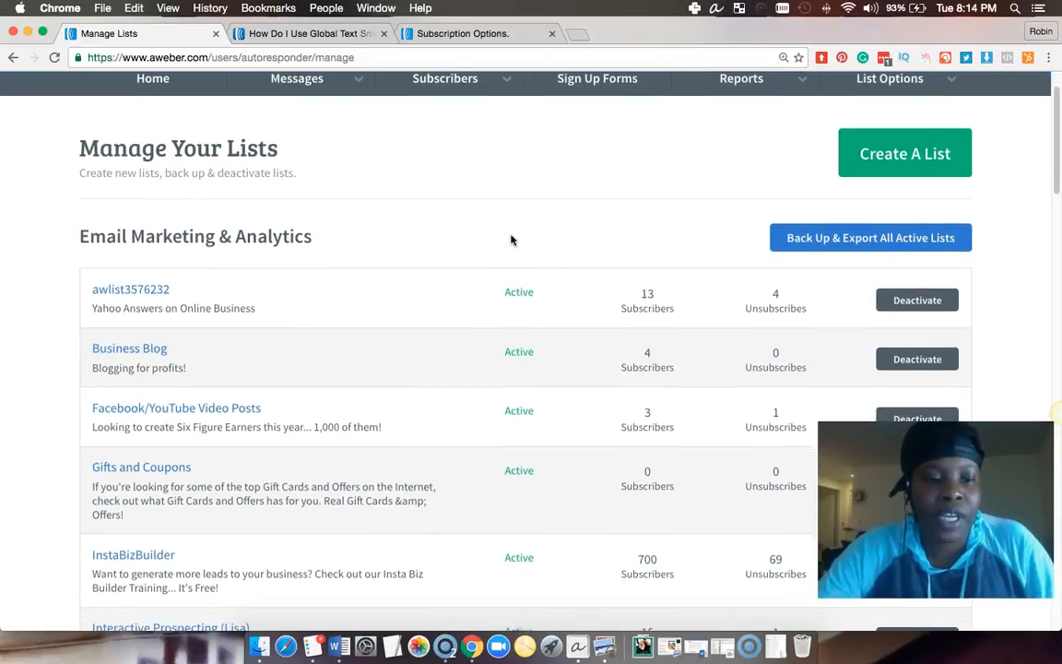
scroll(512, 240, down, 10)
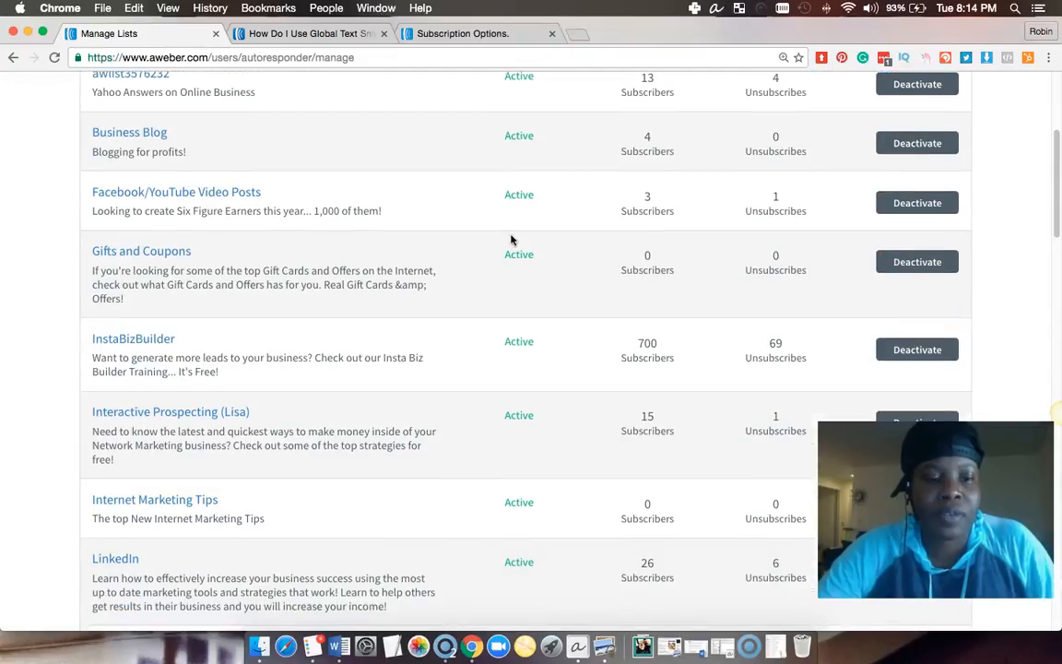
scroll(512, 239, down, 2)
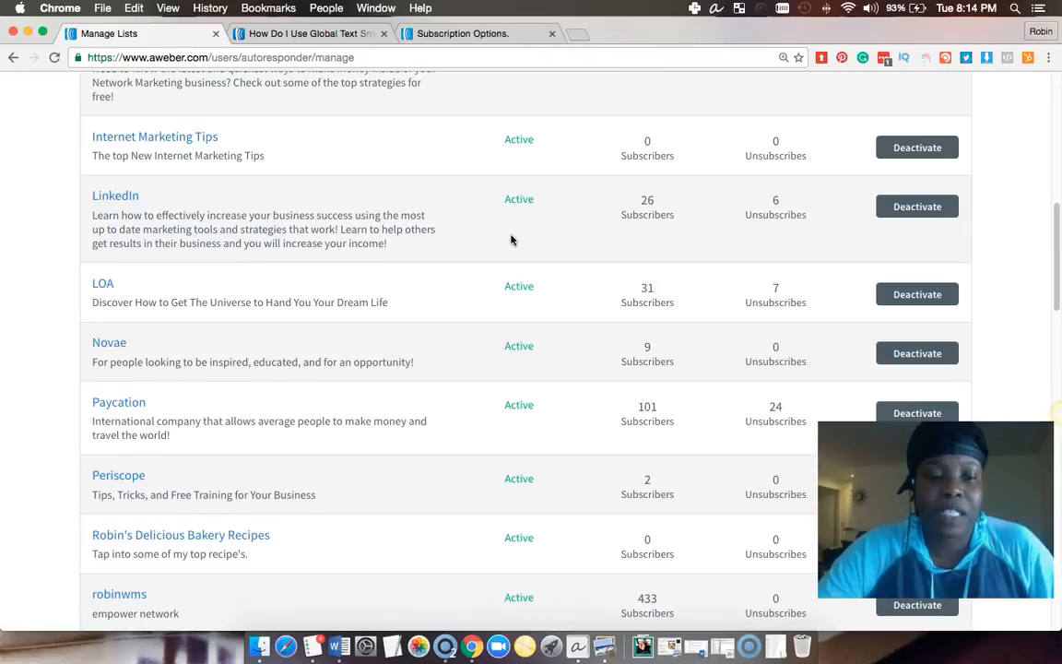
scroll(512, 239, down, 3)
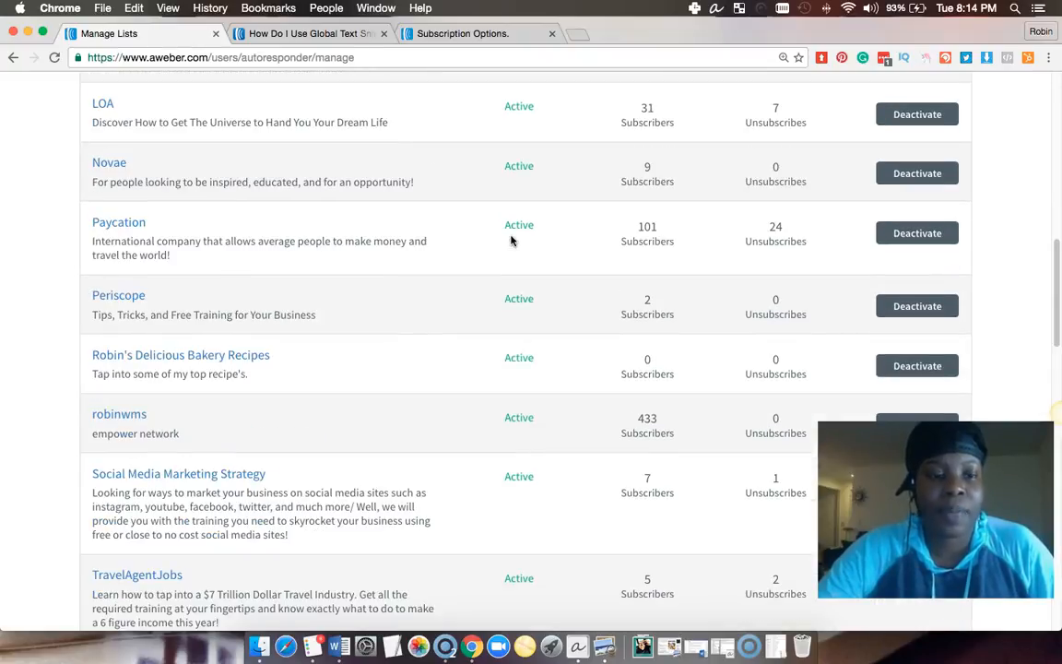
scroll(509, 239, down, 1)
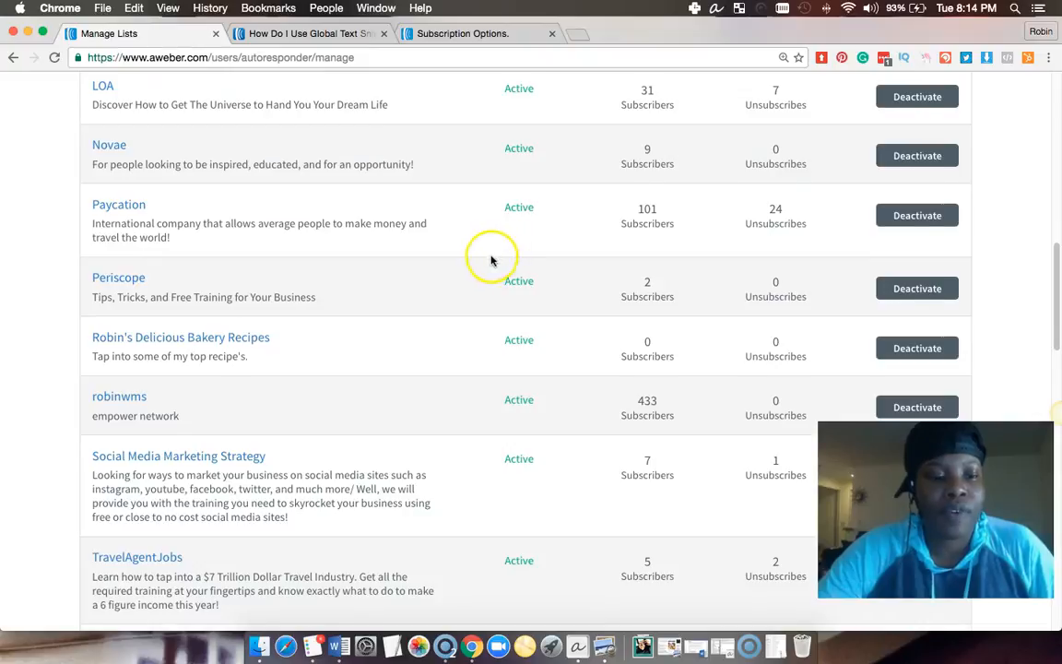
scroll(492, 261, down, 2)
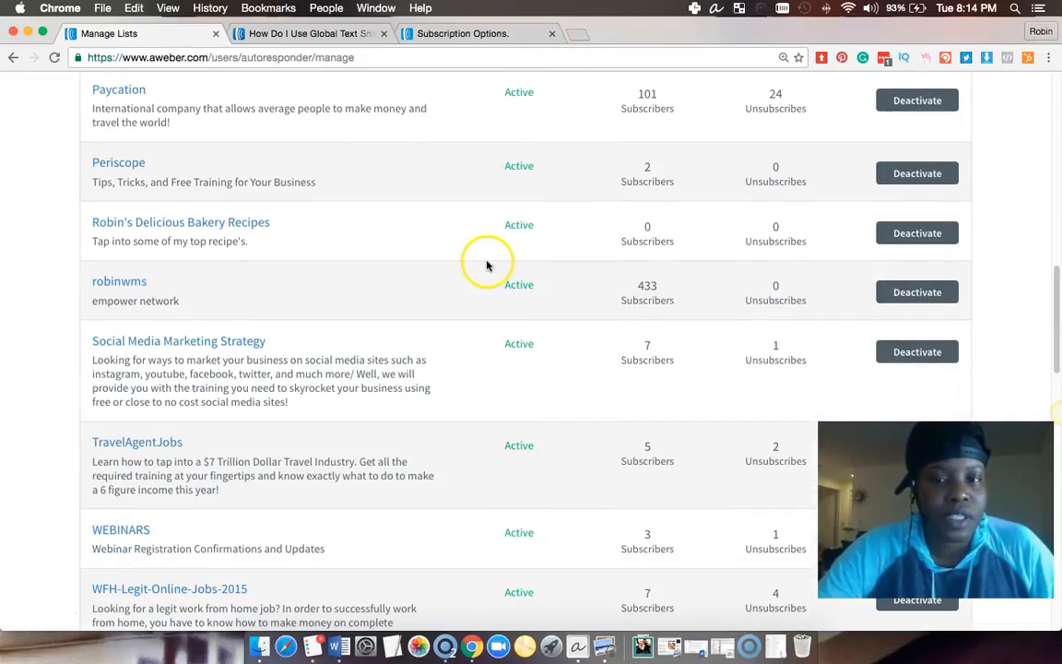
scroll(486, 269, down, 5)
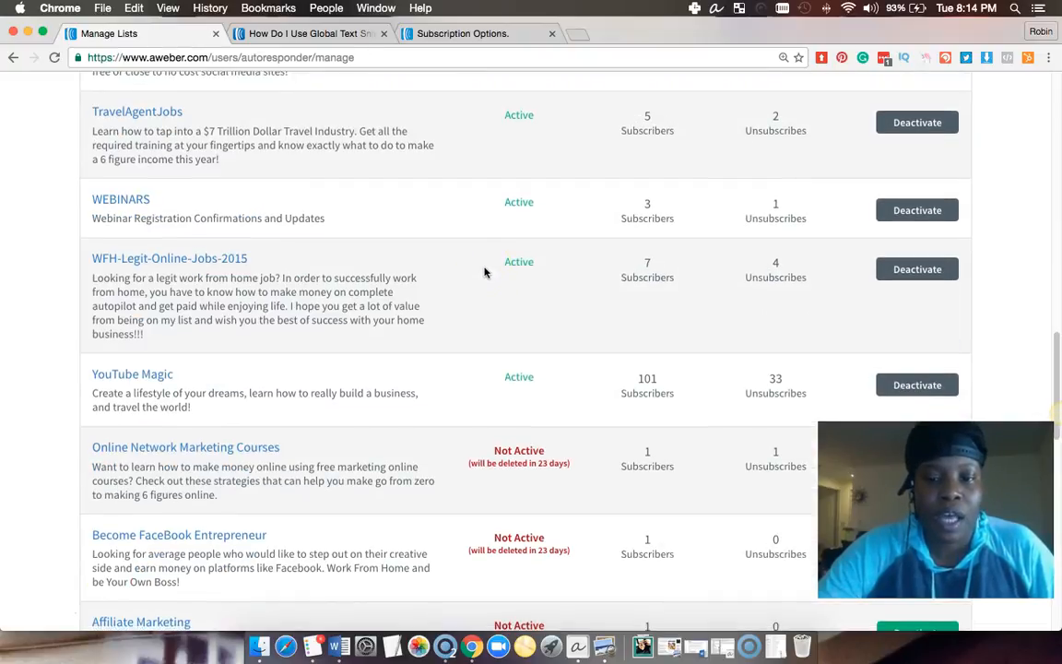
scroll(485, 271, down, 1)
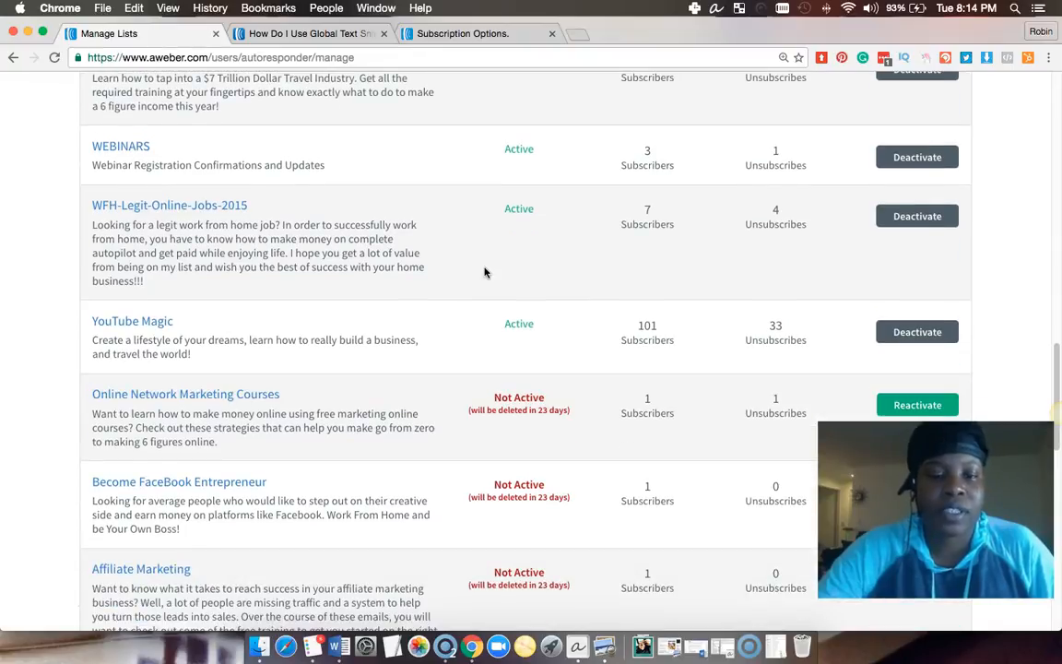
scroll(485, 272, down, 1)
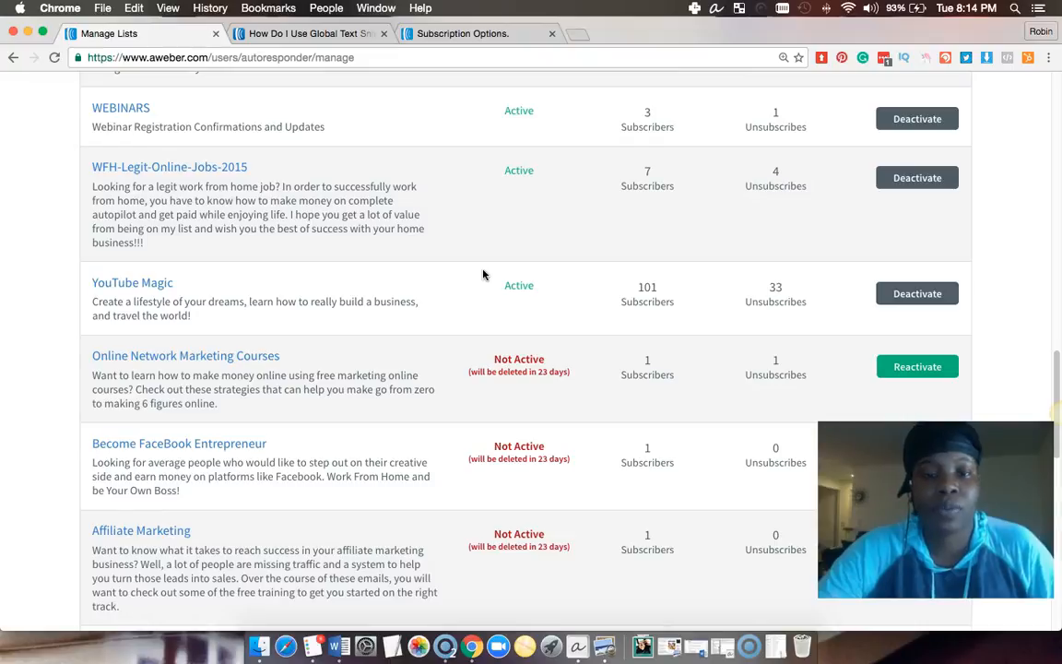
Deactivate the Delicious Bakery Recipes list and check its entry among the inactive lists
scroll(483, 274, up, 5)
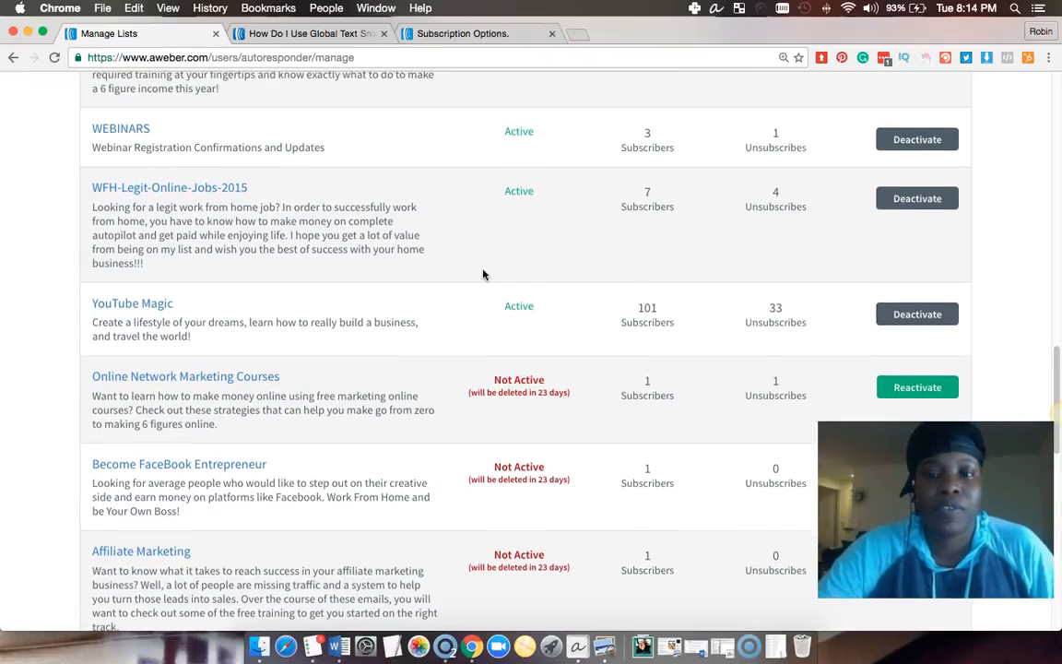
scroll(483, 274, up, 1)
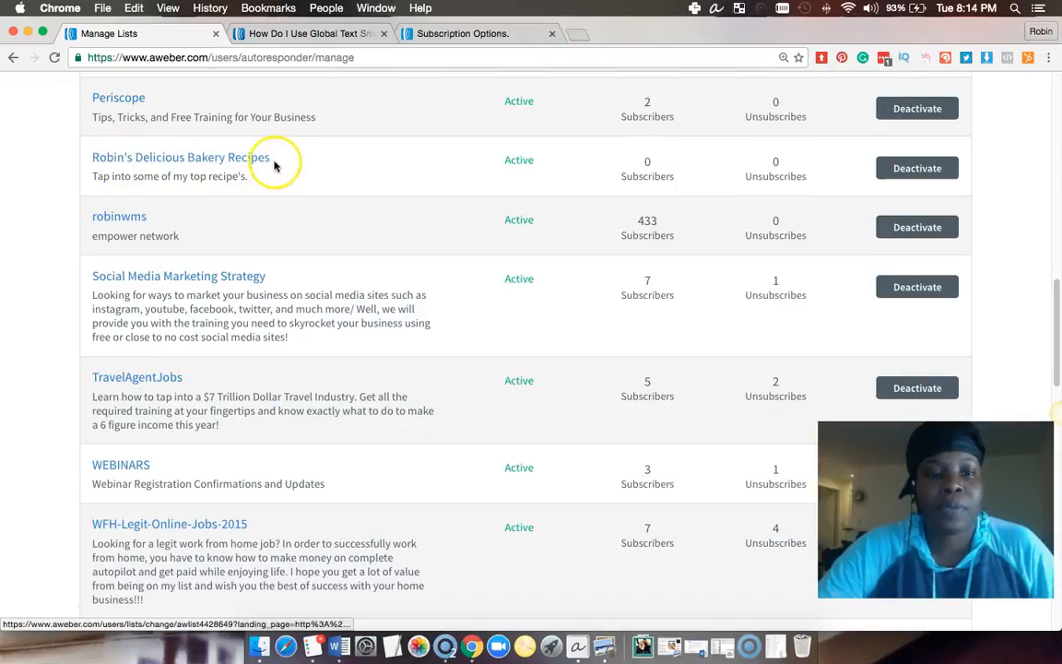
click(922, 171)
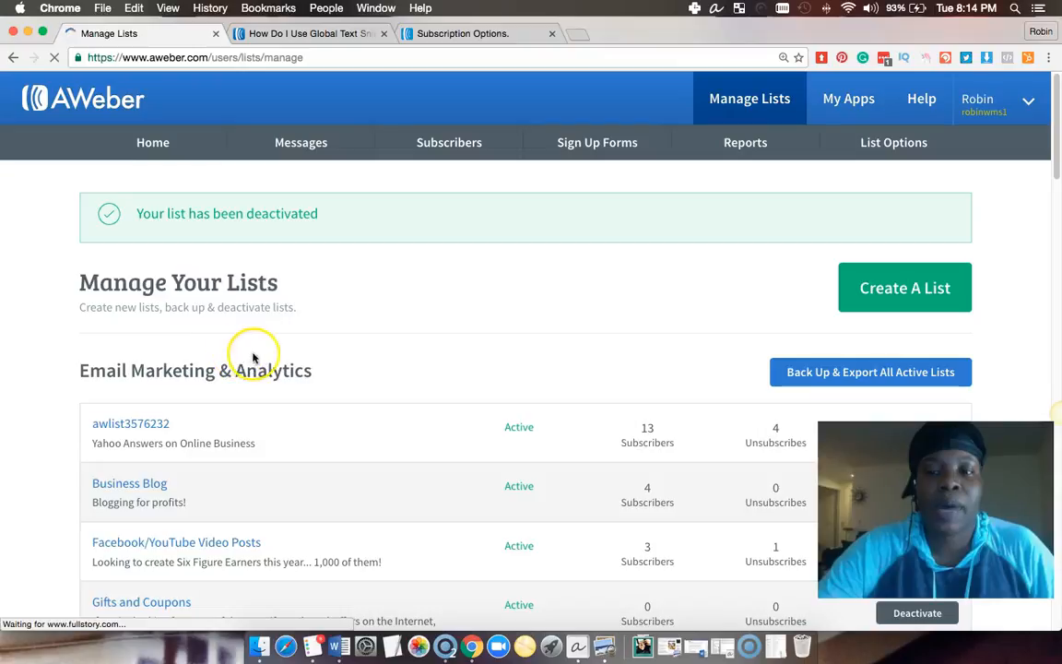
scroll(273, 356, down, 15)
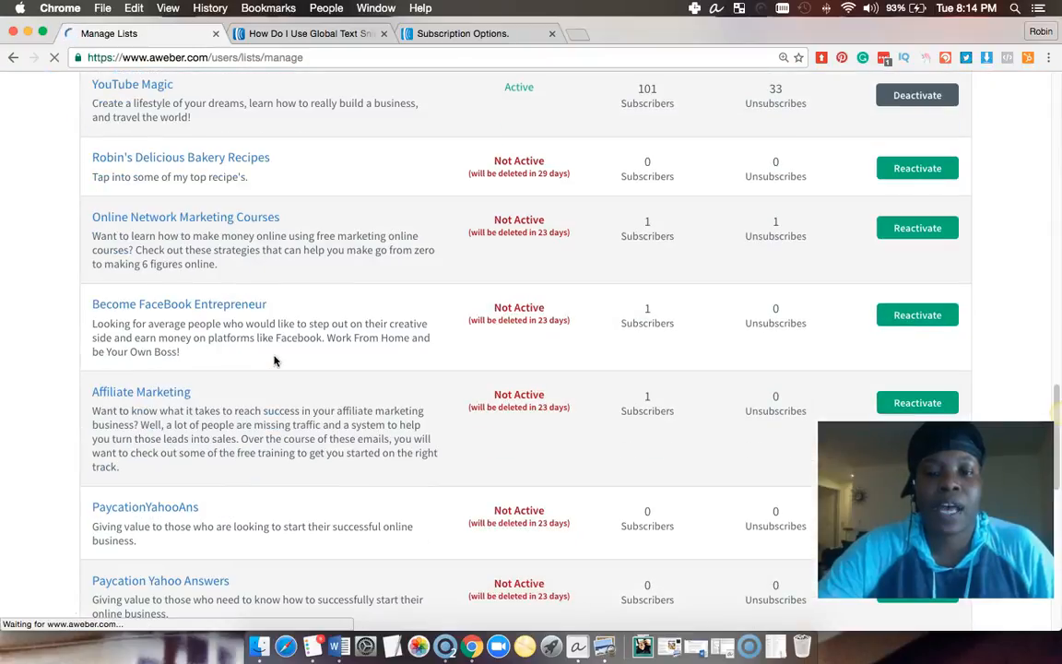
scroll(502, 351, up, 1)
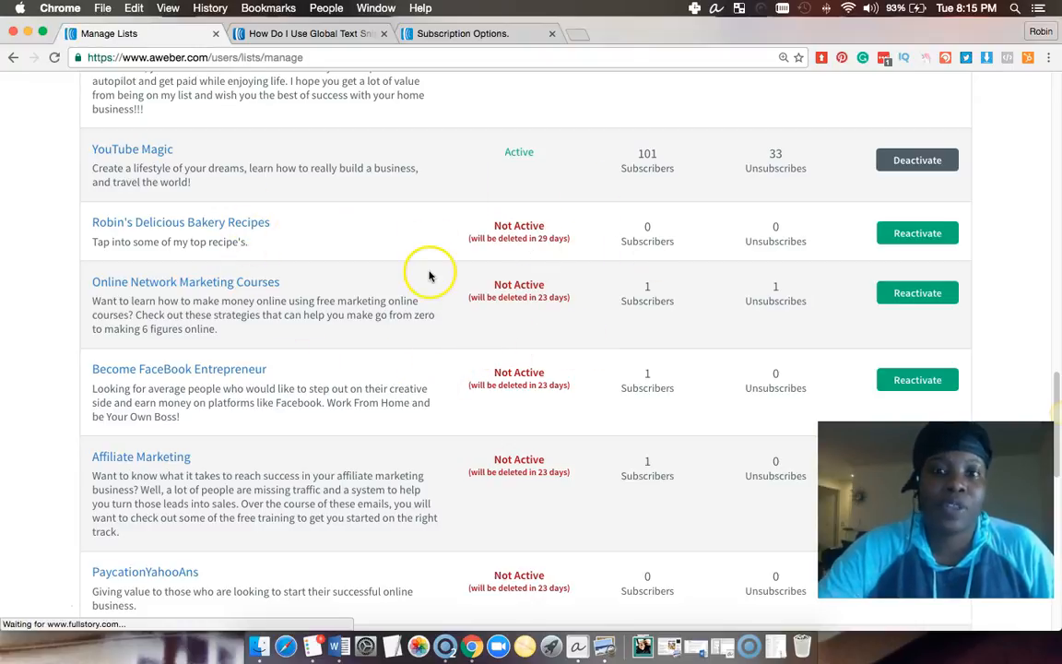
scroll(433, 269, down, 1)
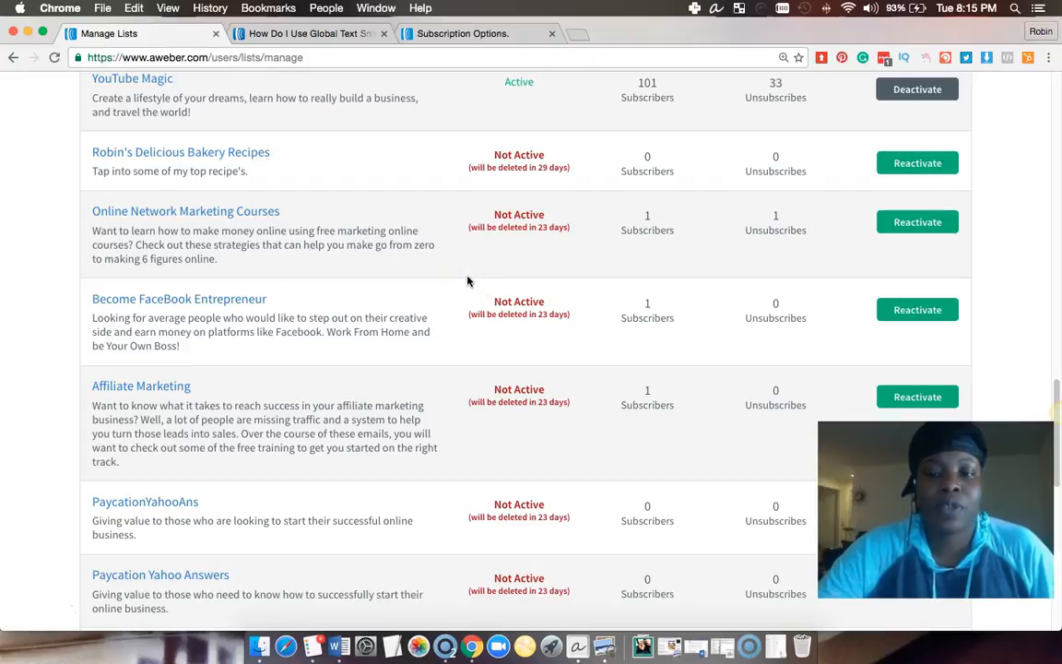
Leave the list management page and return to the Account Overview
scroll(468, 281, up, 8)
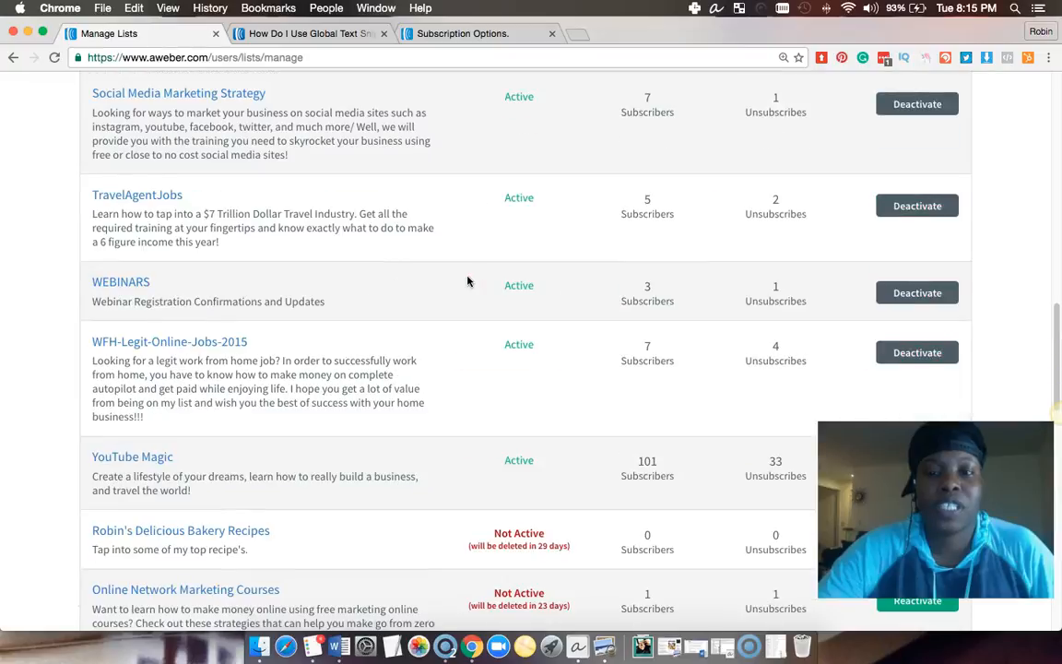
scroll(467, 282, up, 12)
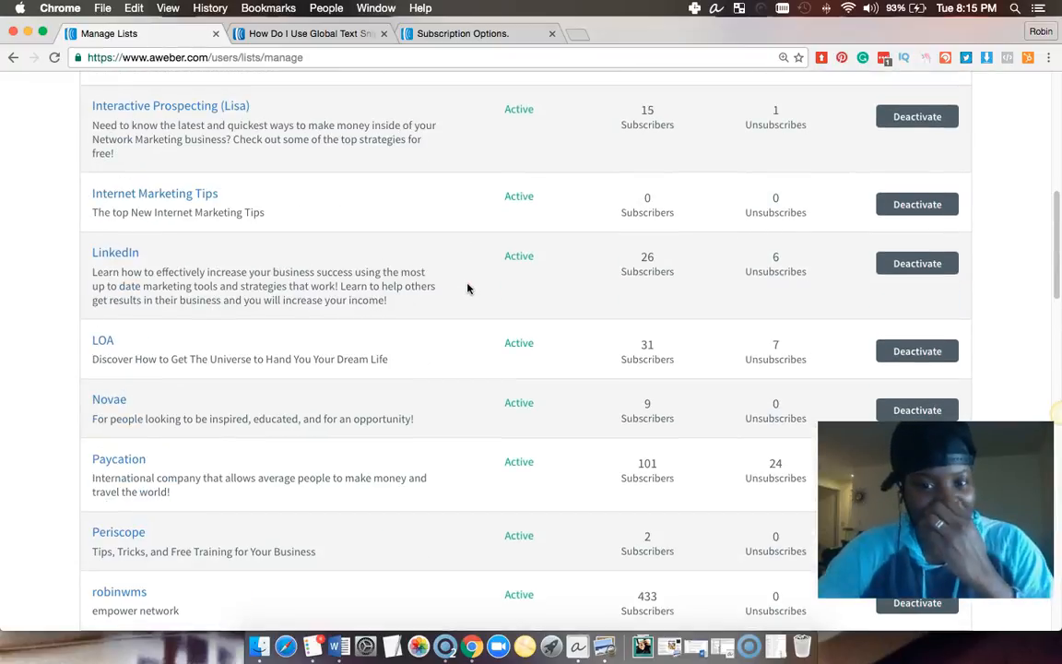
scroll(467, 287, up, 10)
mouse_move(909, 134)
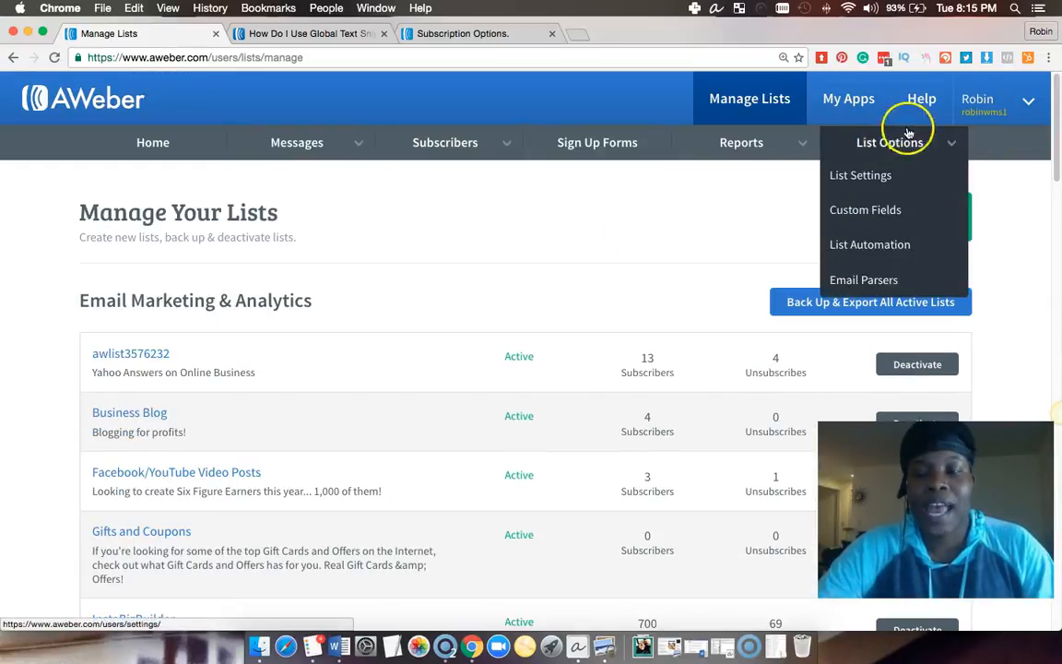
mouse_move(985, 103)
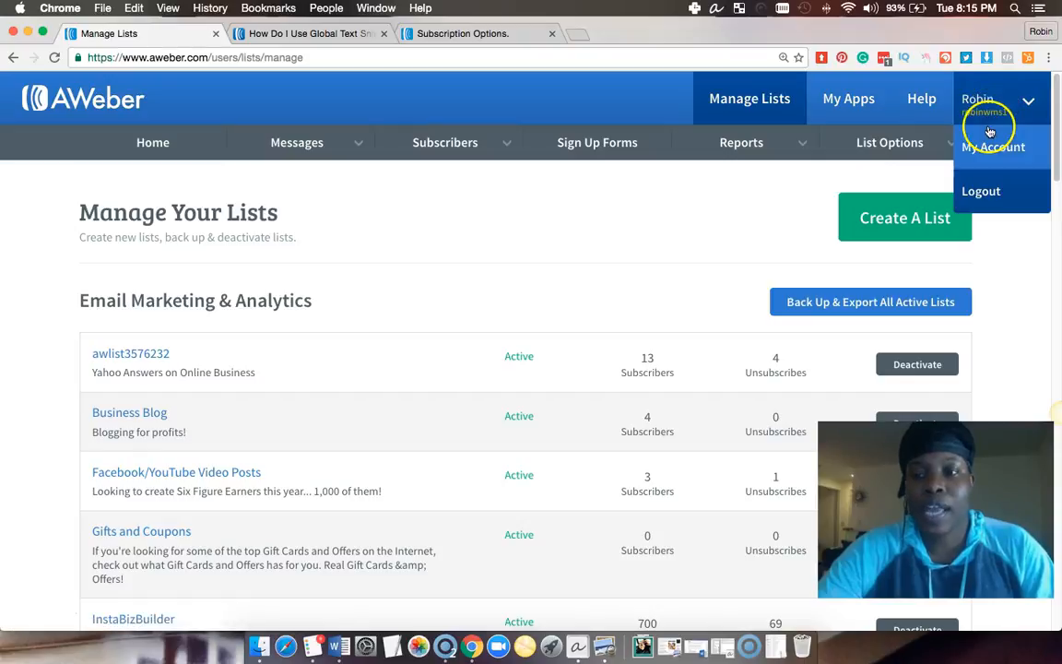
click(153, 146)
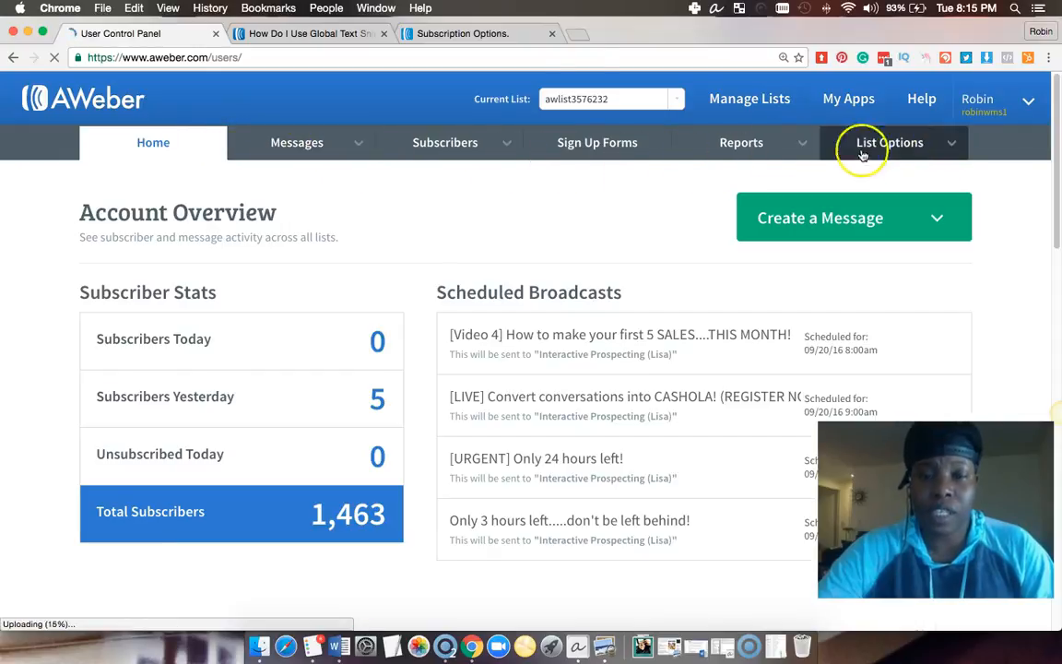
click(297, 147)
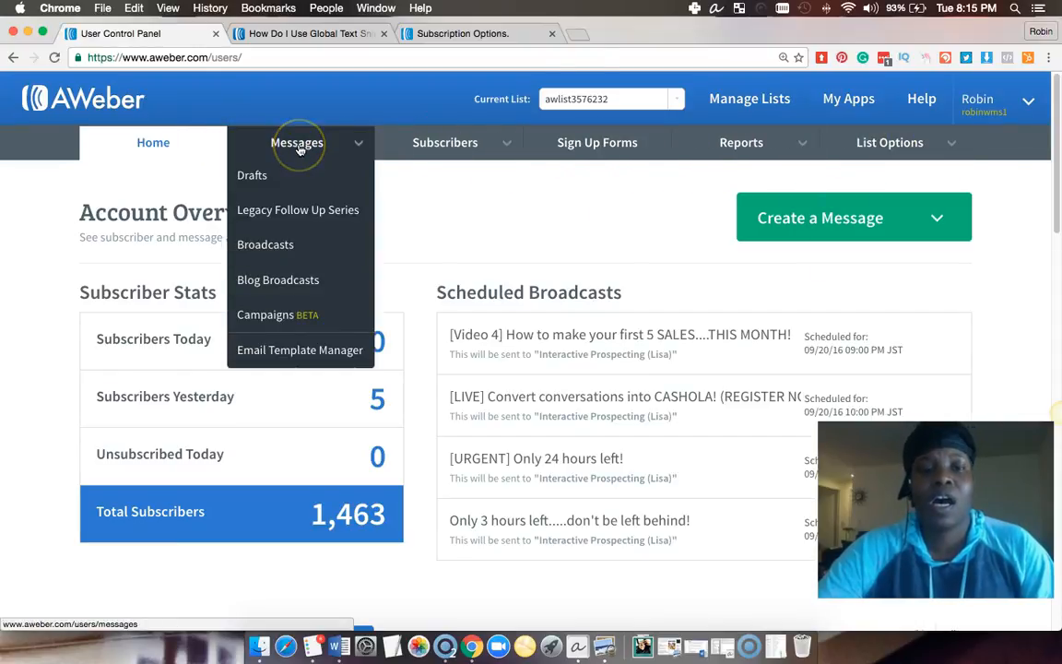
click(429, 148)
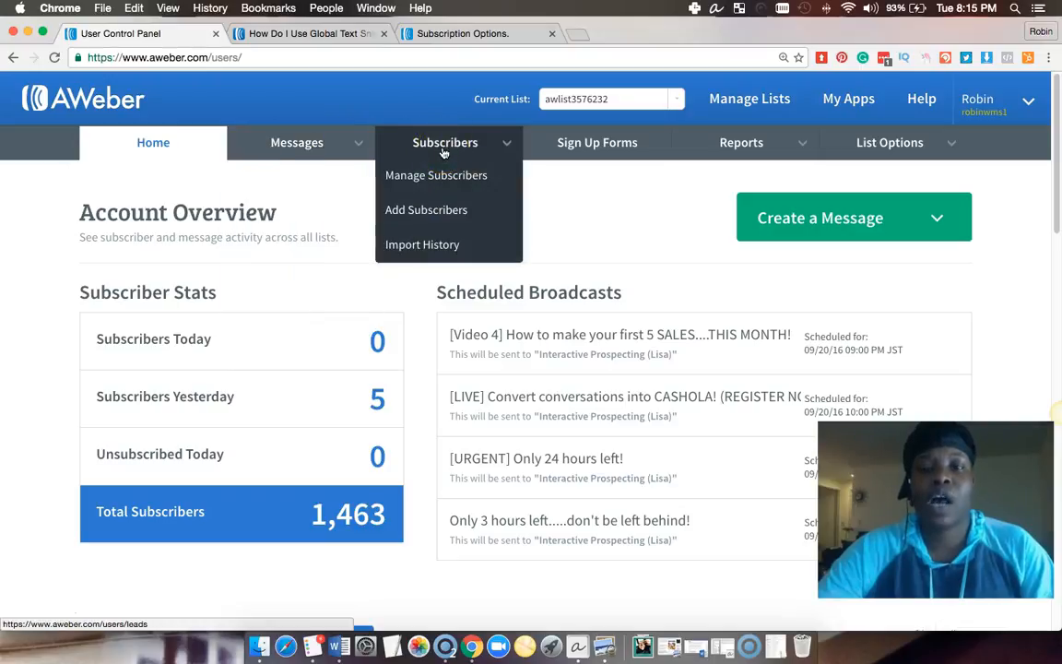
click(235, 141)
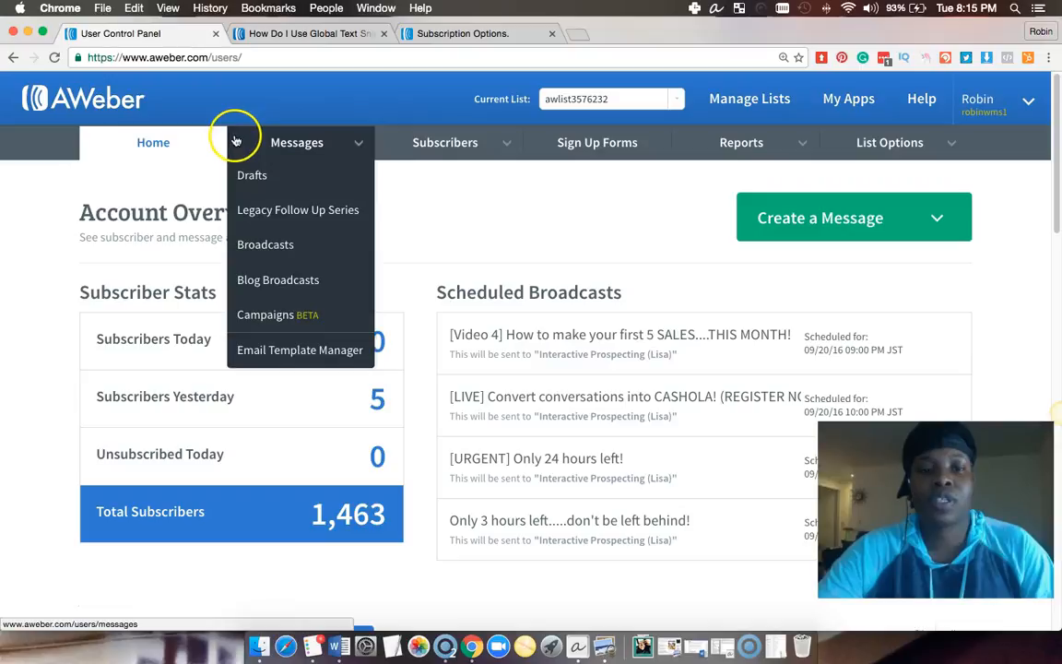
click(859, 145)
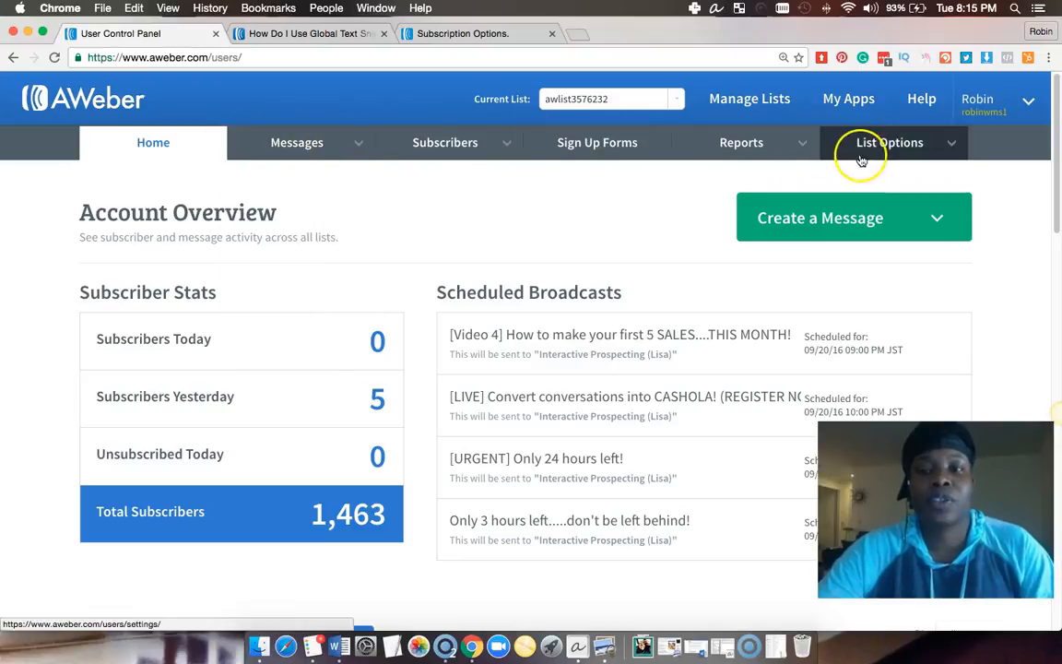
click(574, 190)
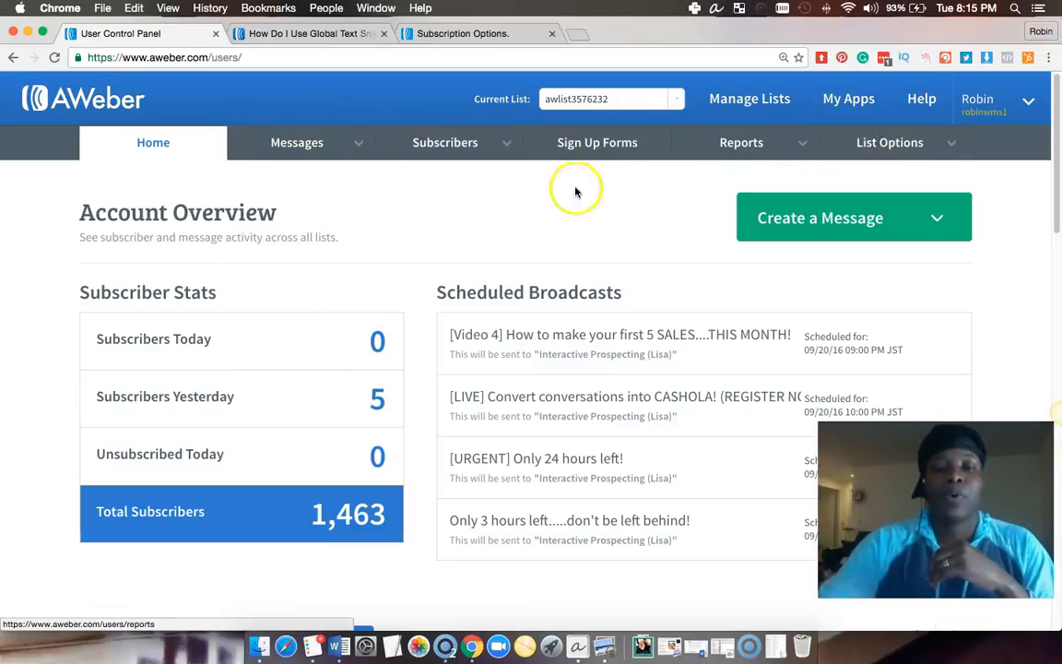